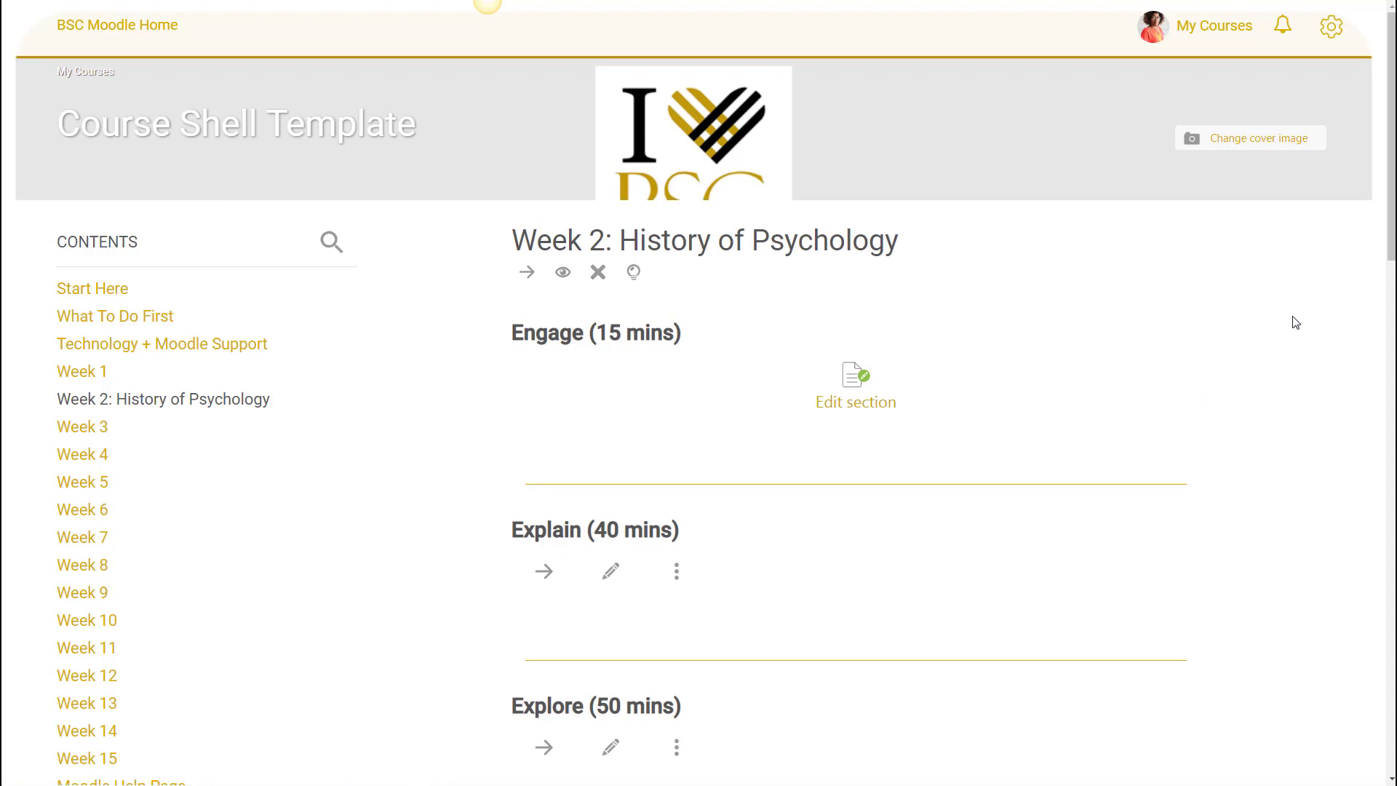
Add a Lesson activity named "Module Overview" to the Week 2: History of Psychology section, then save it and return to the course.
scroll(1296, 323, "down", 7)
scroll(1299, 349, "down", 7)
scroll(1299, 349, "up", 3)
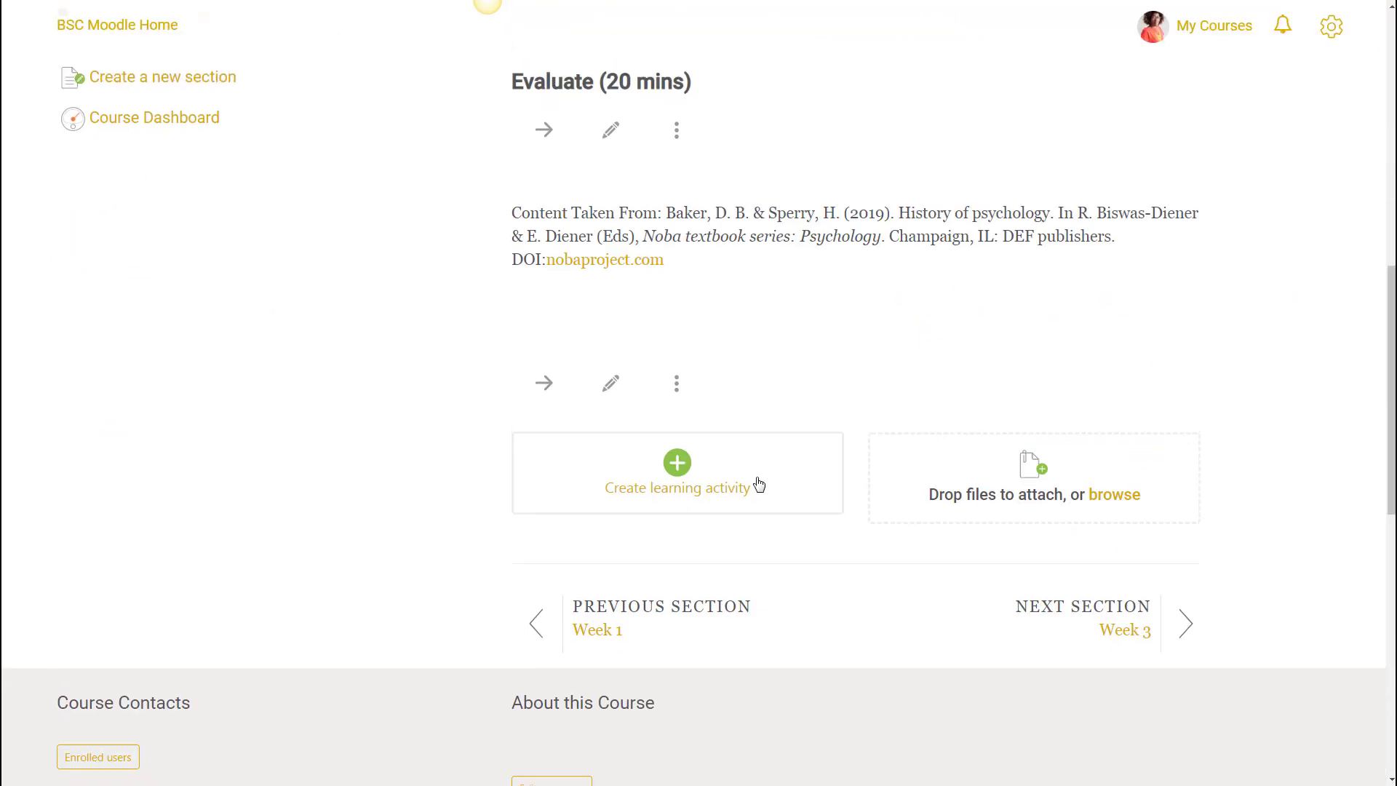
left_click(670, 496)
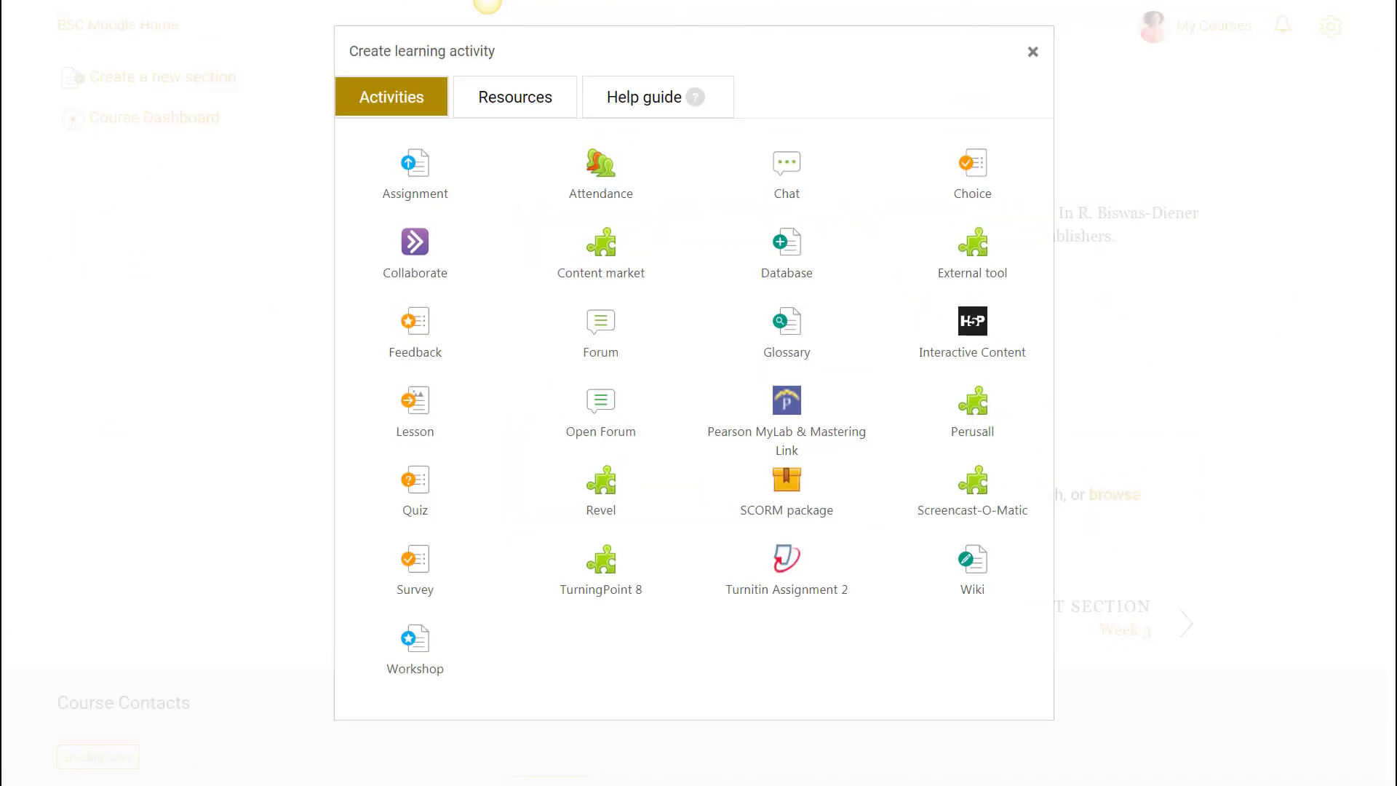
left_click(429, 409)
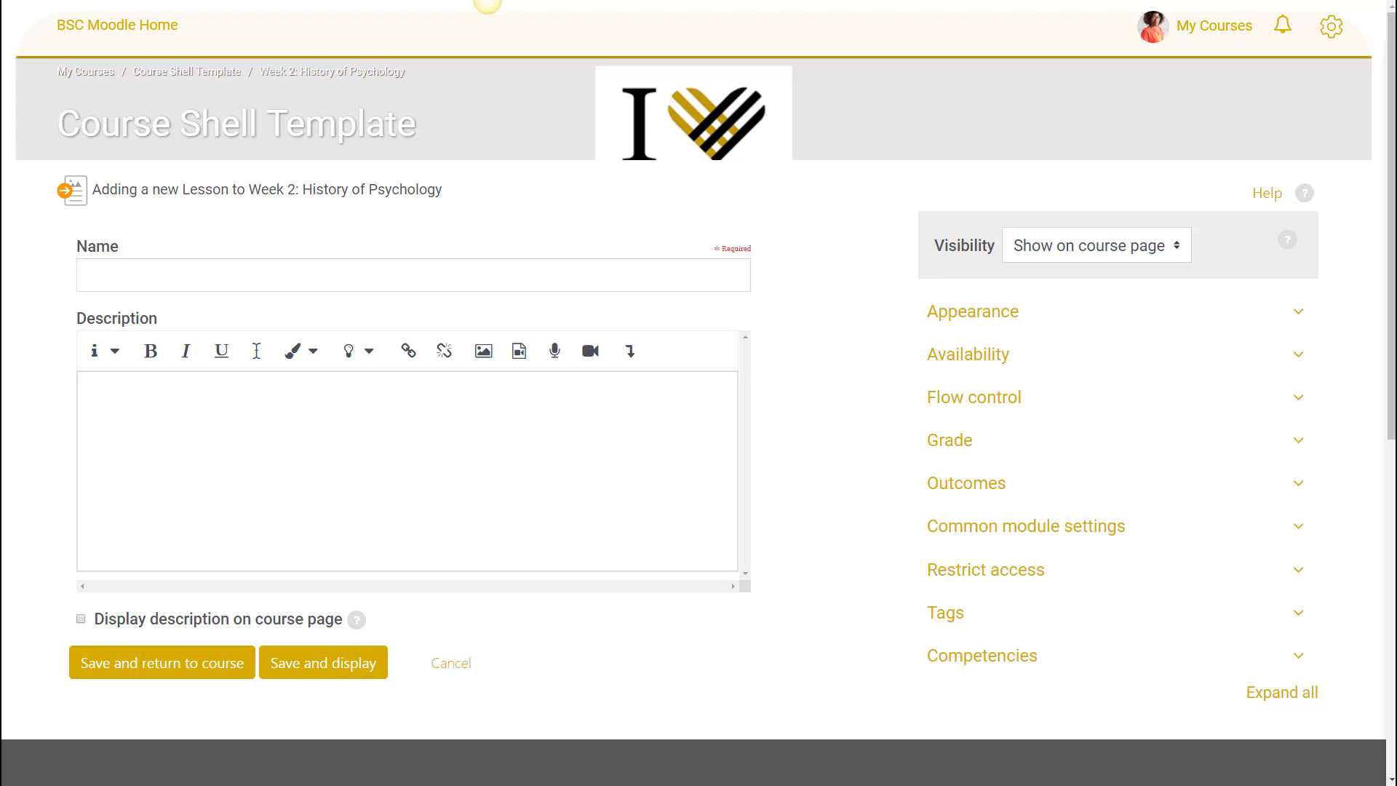
left_click(363, 278)
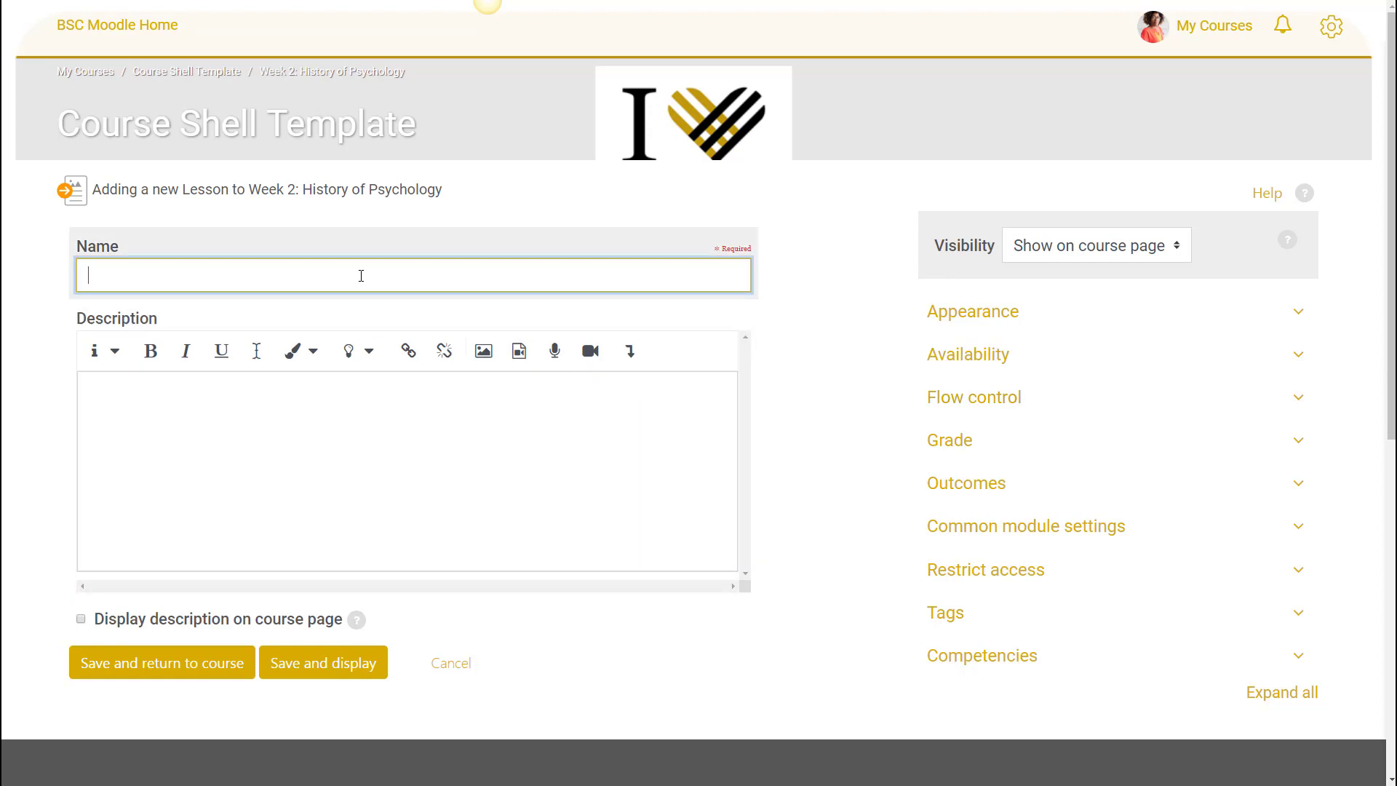
type("Module Overview")
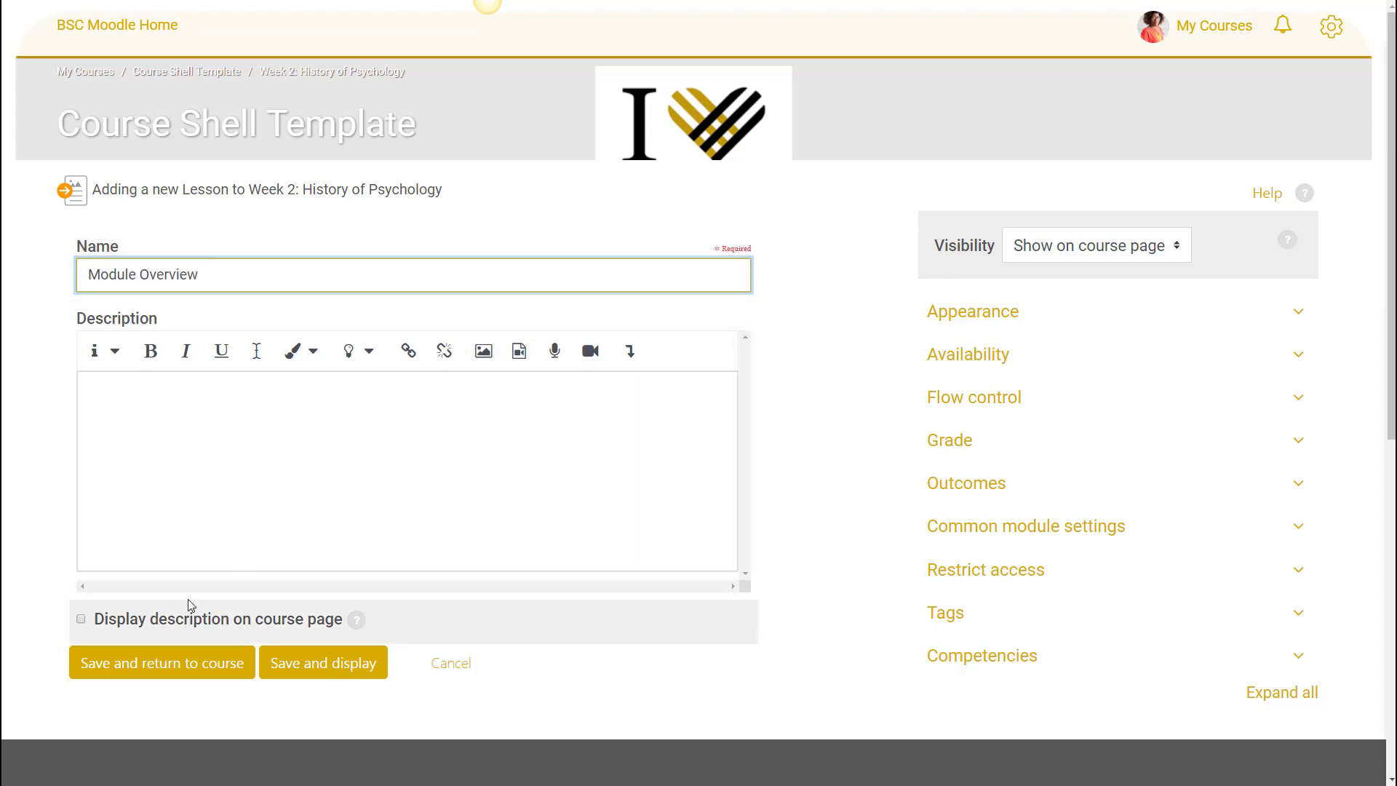
left_click(81, 620)
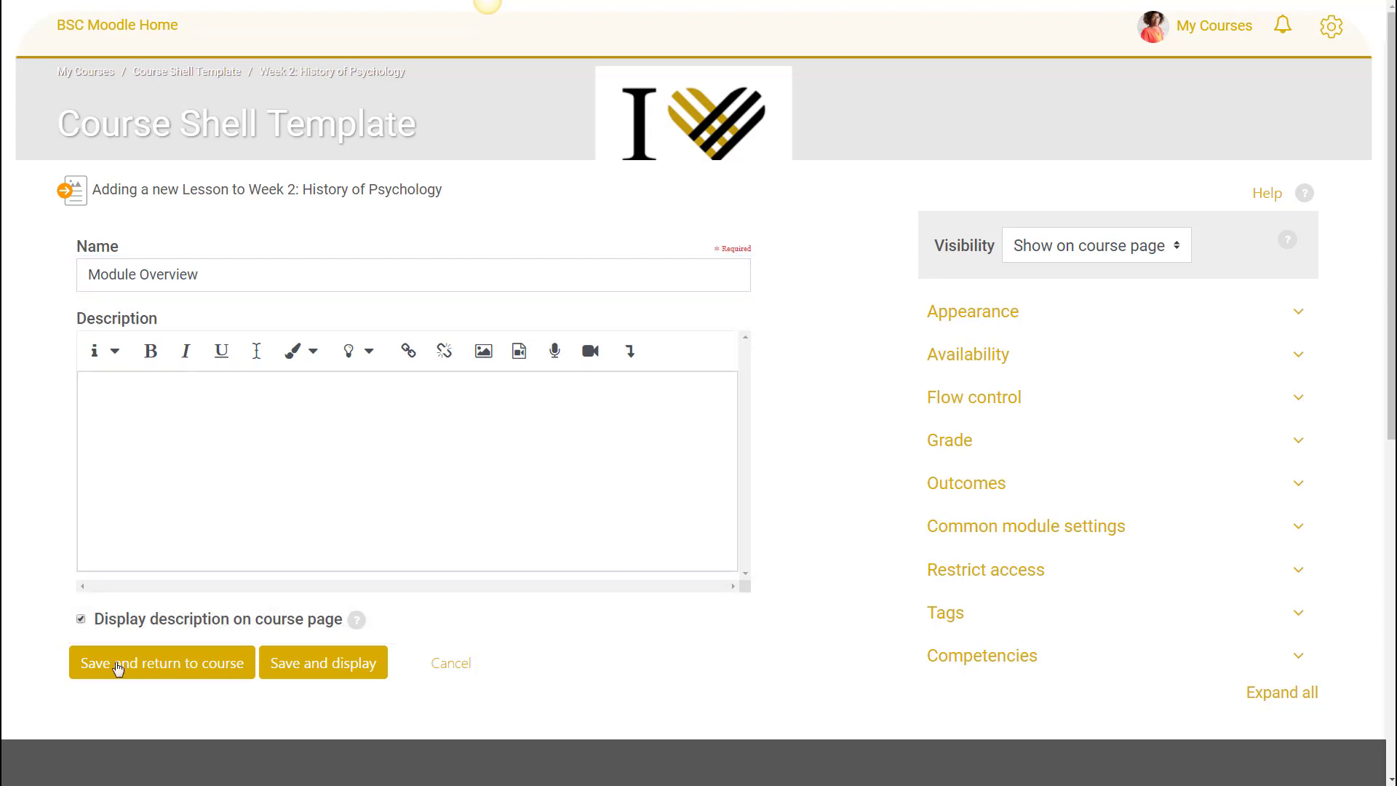
left_click(81, 619)
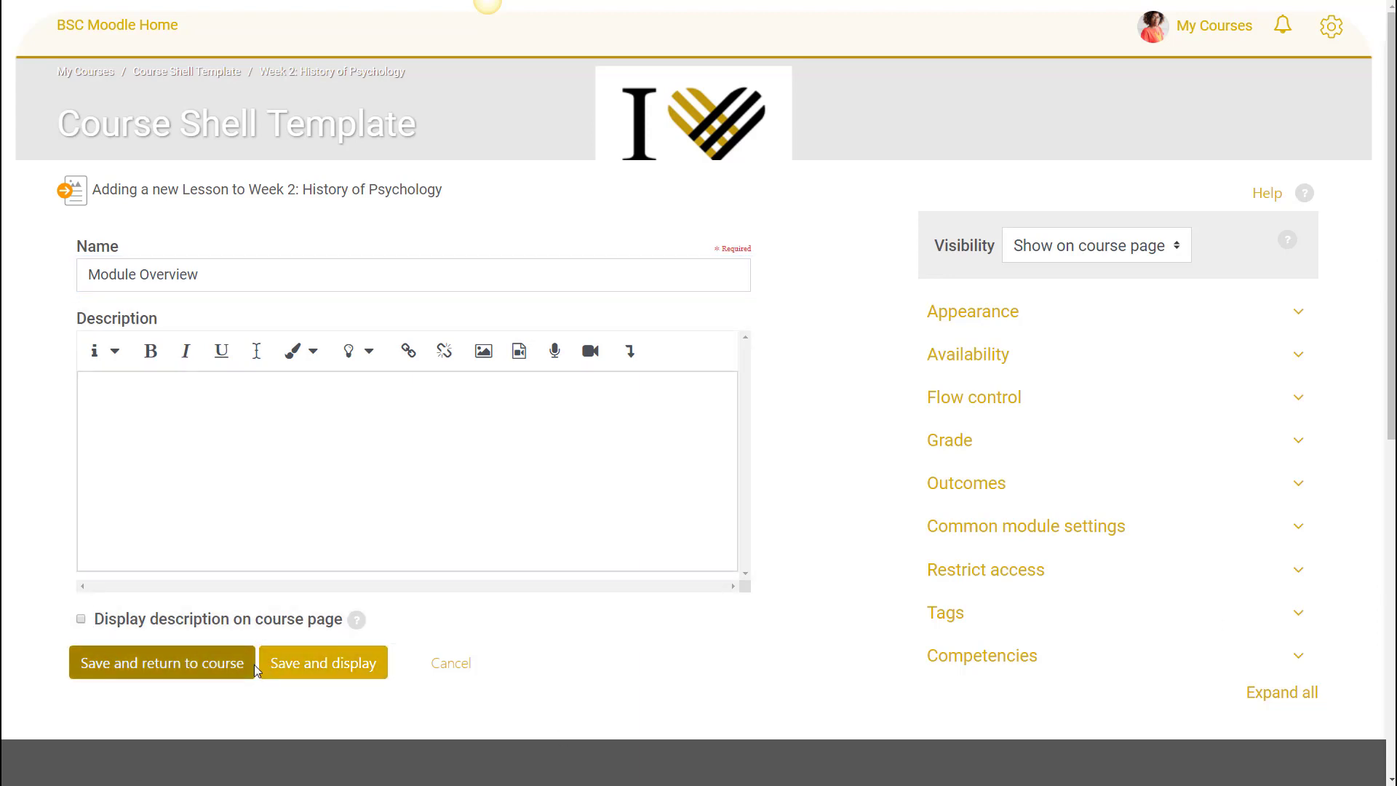
left_click(200, 665)
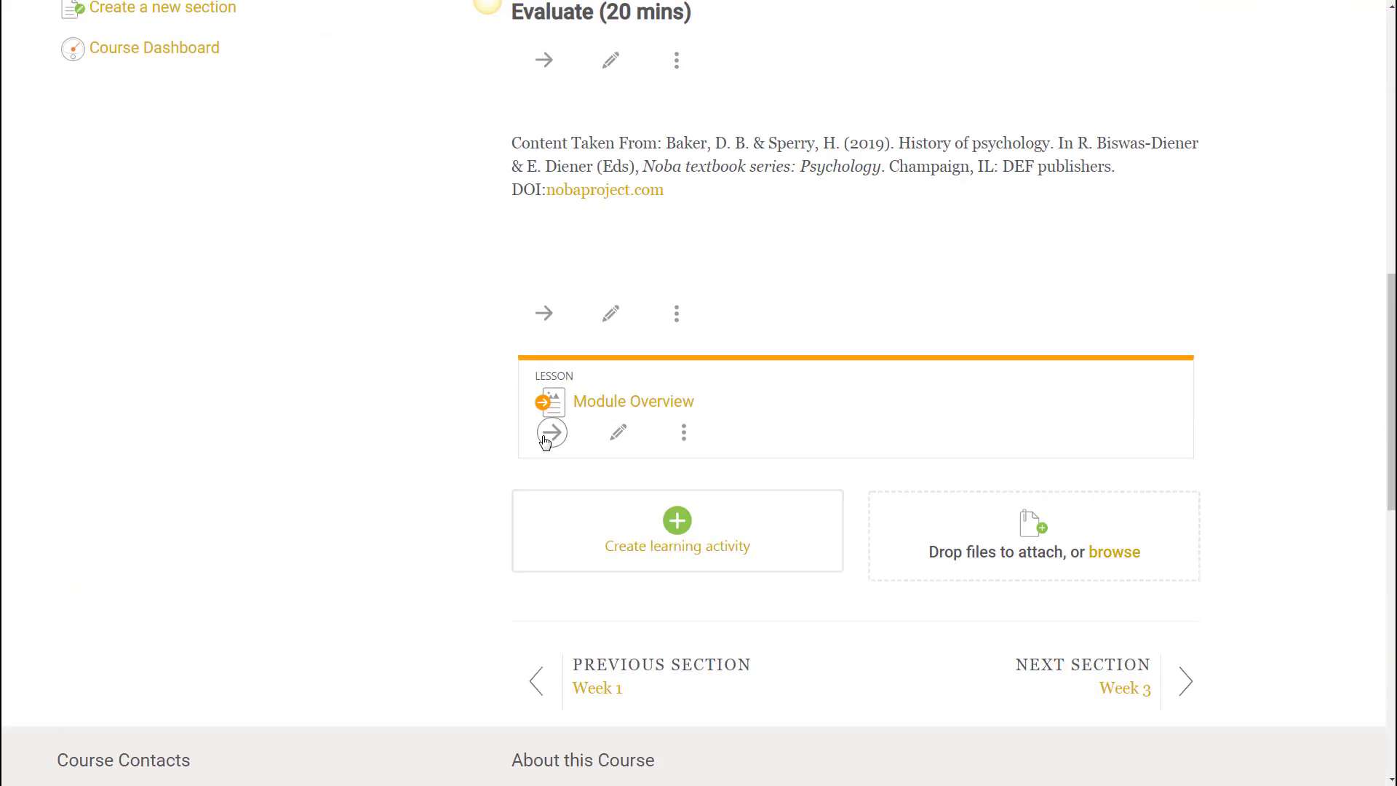
Move the Module Overview lesson to the start of the Week 2 section, directly under Engage (15 mins).
left_click(551, 433)
scroll(582, 437, "up", 20)
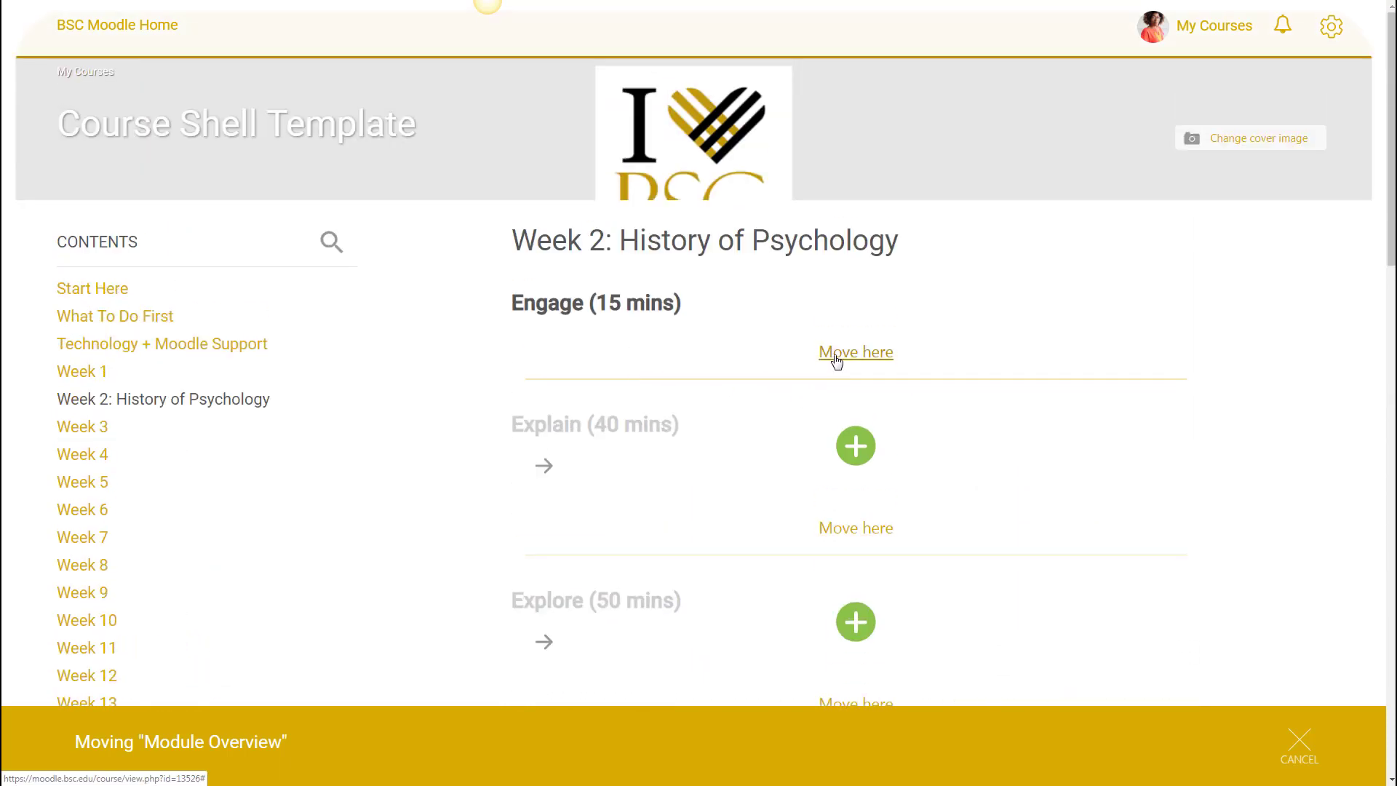
left_click(837, 353)
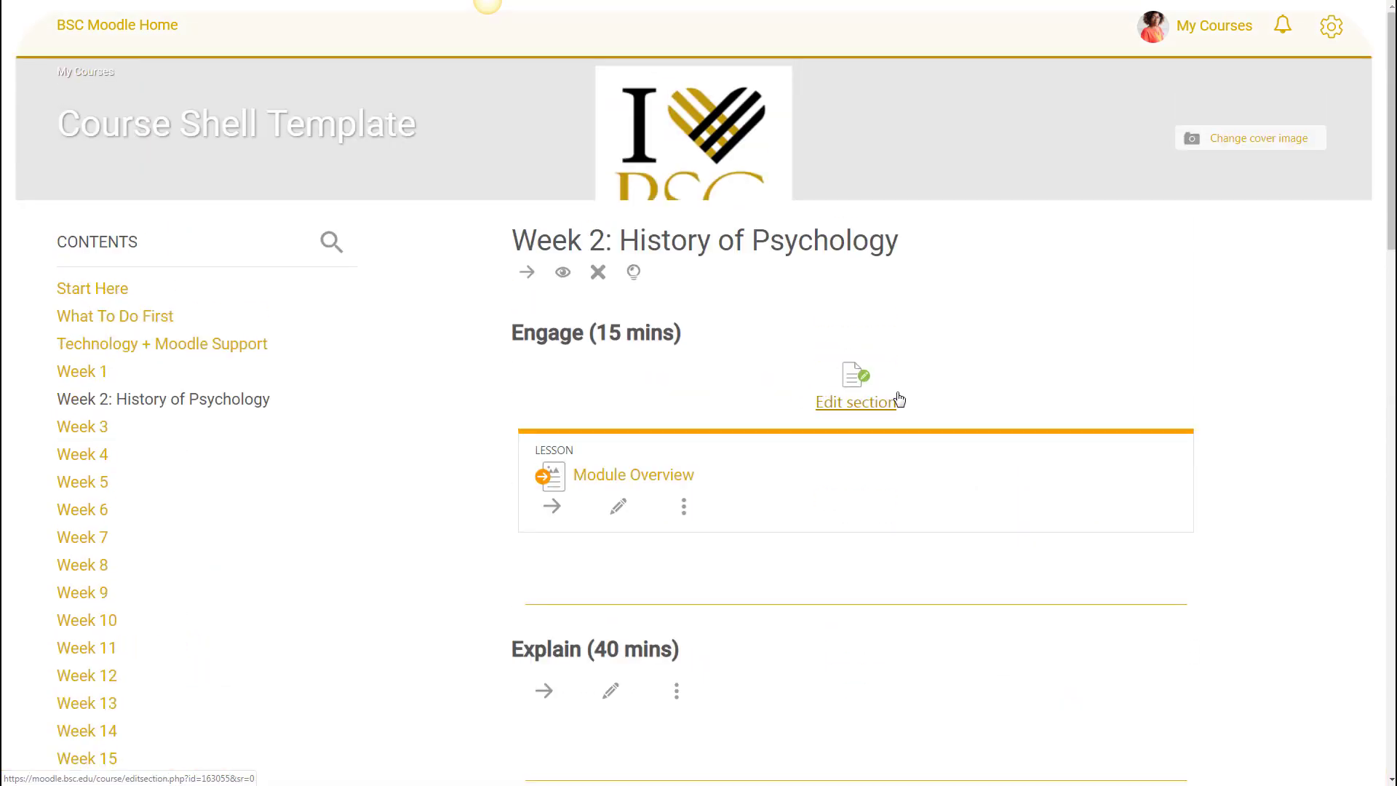
Open the Module Overview lesson and start a content page titled "About This Module".
left_click(617, 485)
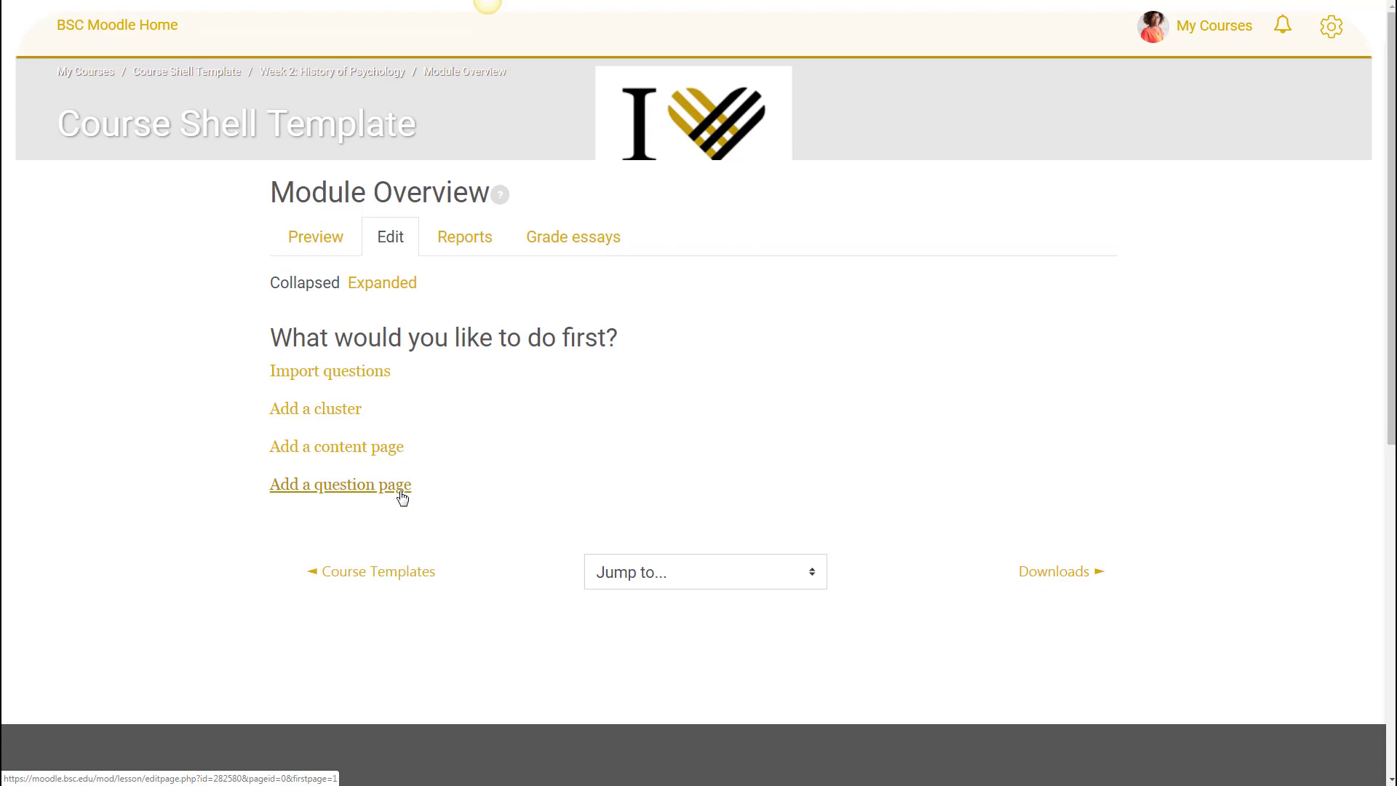
left_click(371, 452)
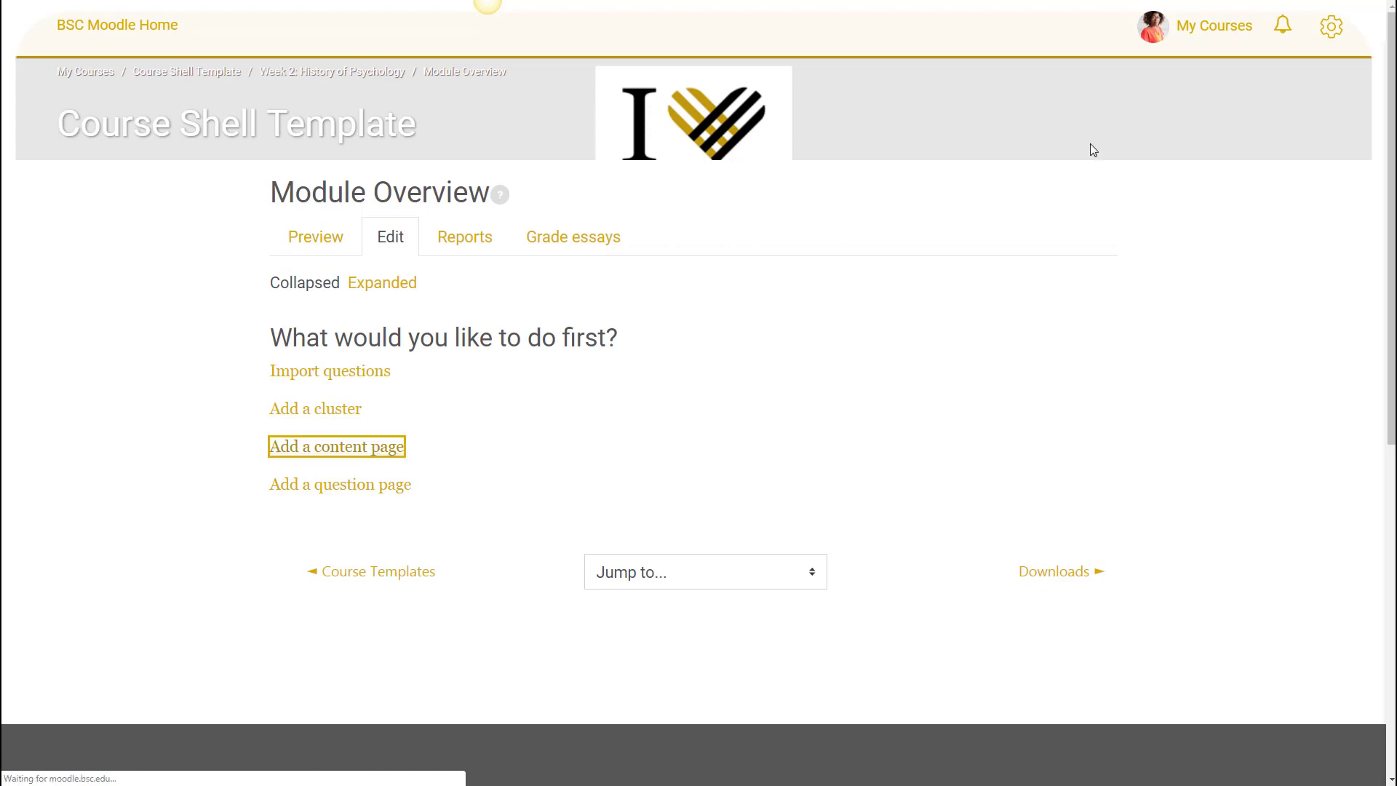
left_click(218, 291)
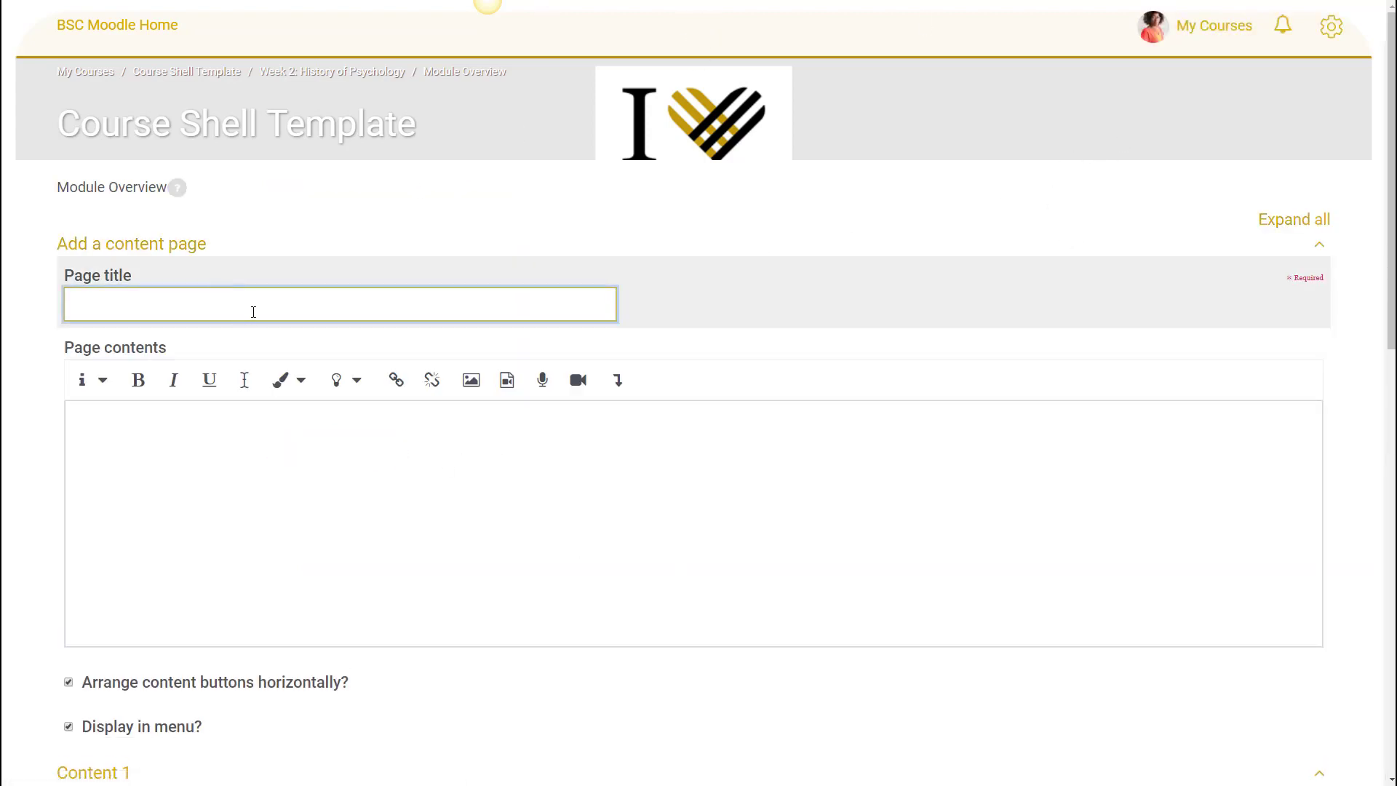
type("Overview")
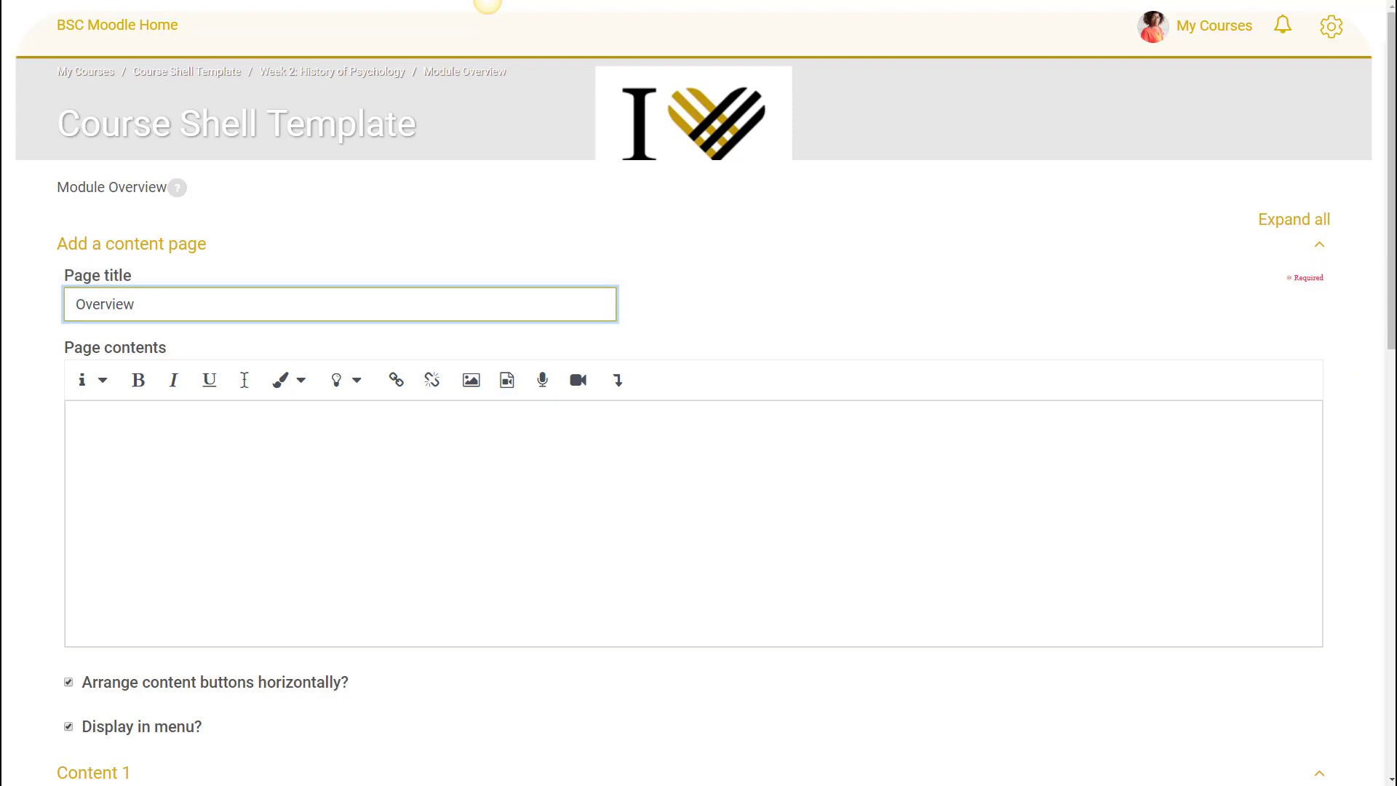
double_click(98, 304)
type("Ab")
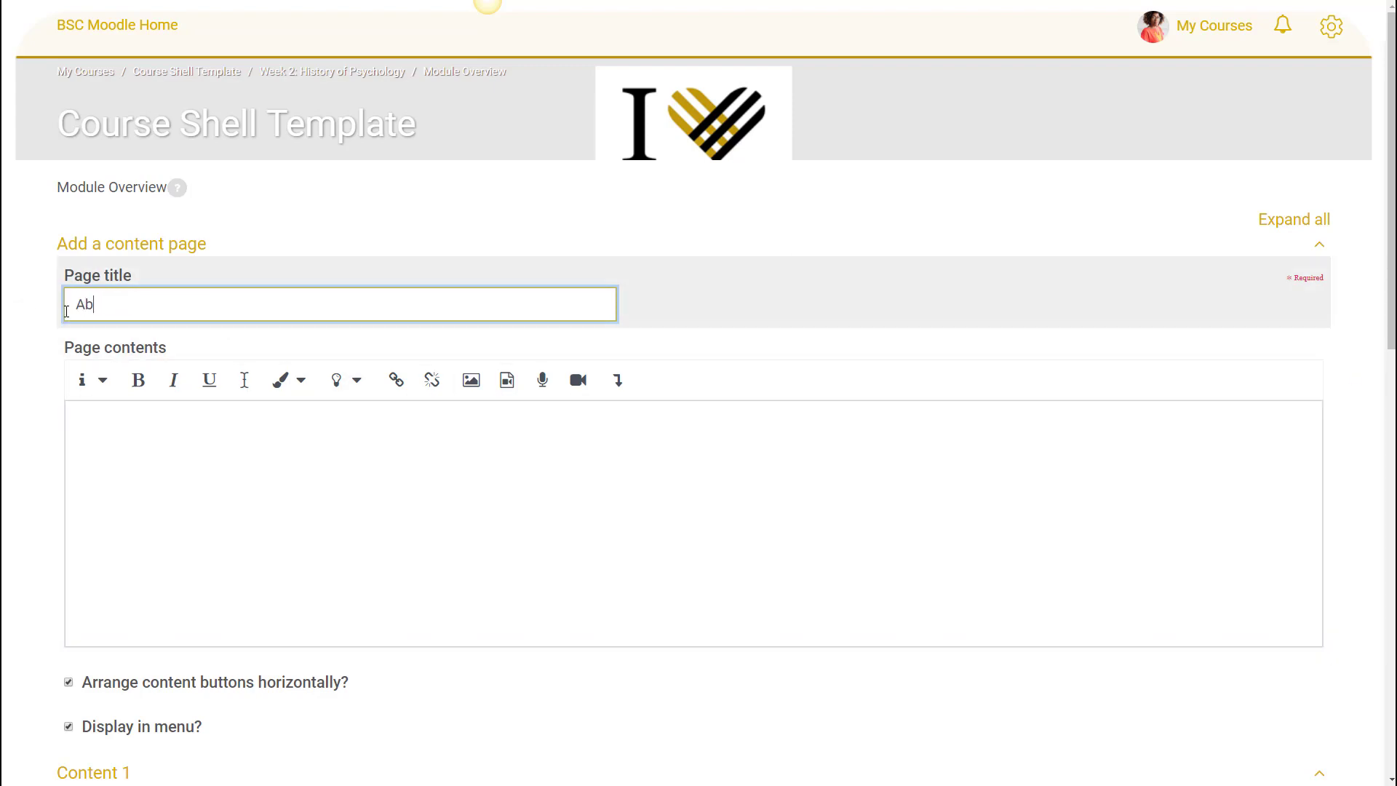
type("out This Module")
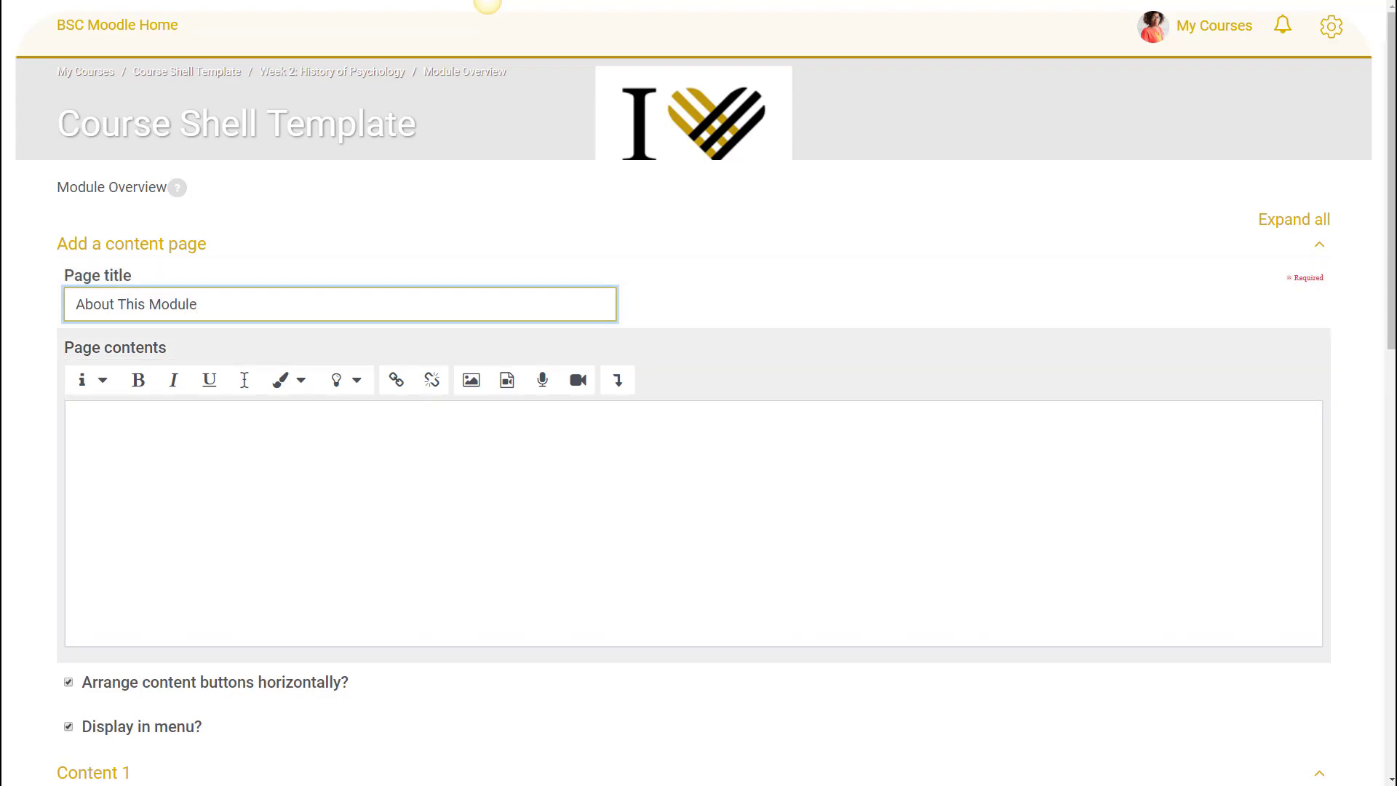
Enter the page contents paragraph beginning "This module provides an introduction and overview of the historical development of the science and practice of psychology in America.".
key("Tab")
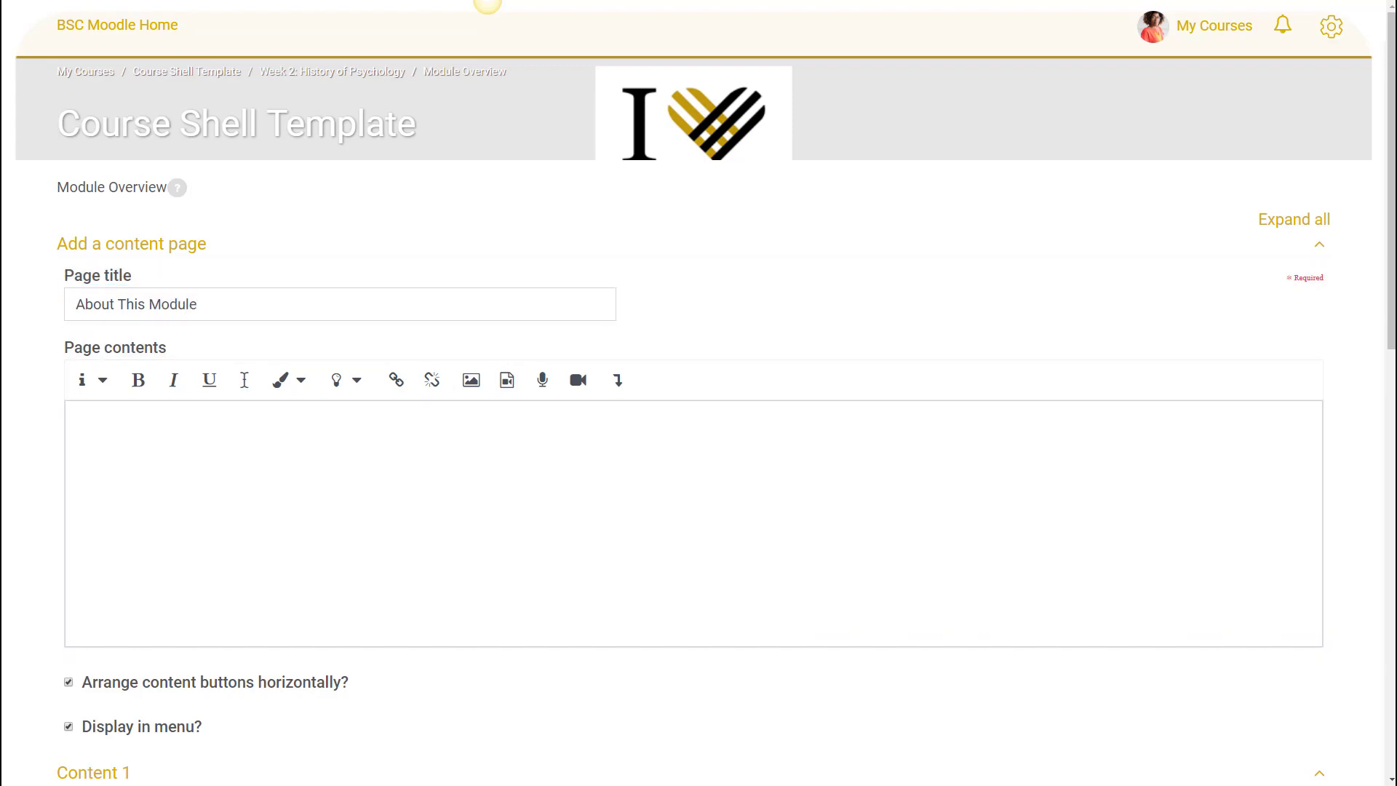
left_click(349, 511)
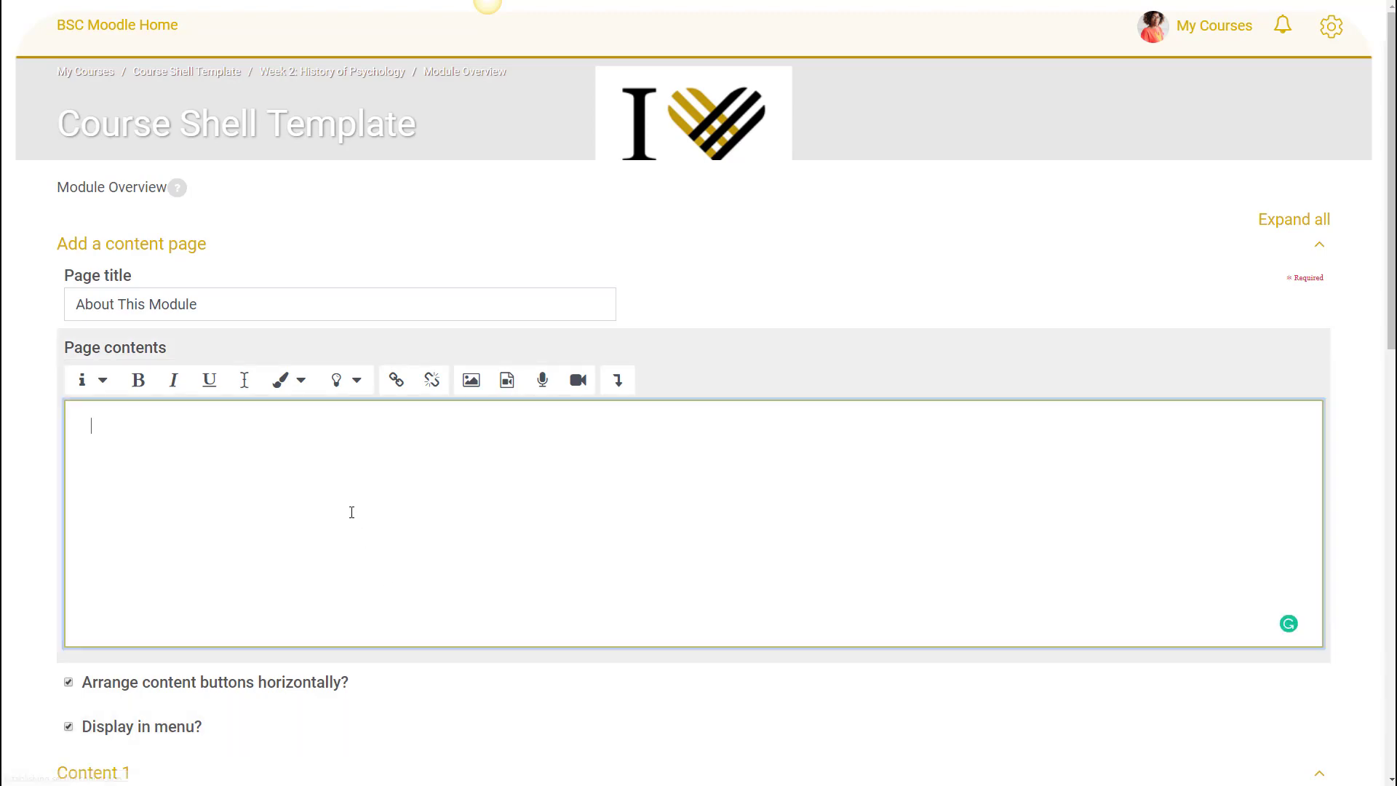
type("This module provides an introduction and overview of the historical development of the science and practice of psychology in America. Ever-increasing specialization within the field often makes it difficult to discern the common roots from which the field of psychology has evolved. By exploring this shared past, students will be better able to understand how psychology has developed into the discipline we know today.")
Set Content 1 to the description "Next" with a jump to Next page, and save the page.
scroll(351, 512, "down", 4)
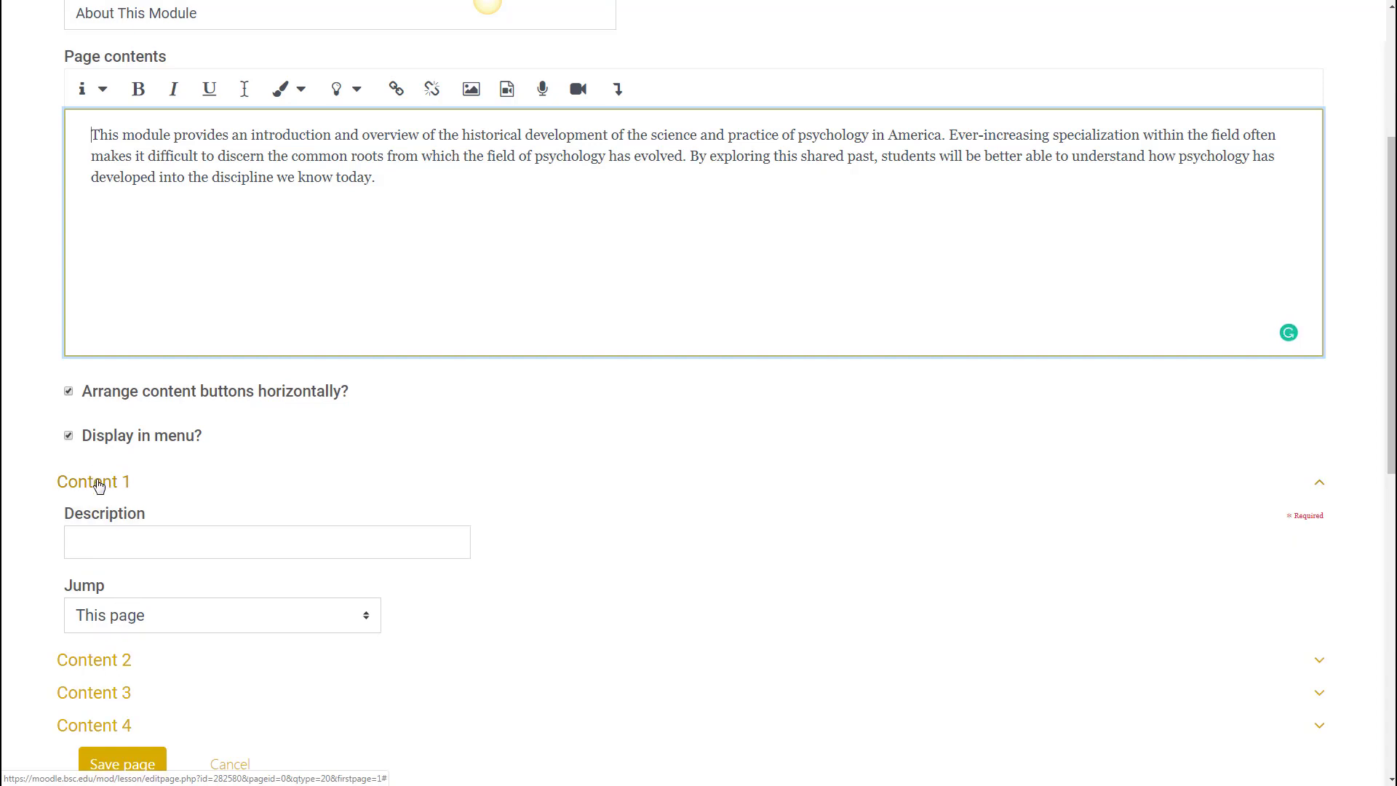
left_click(144, 542)
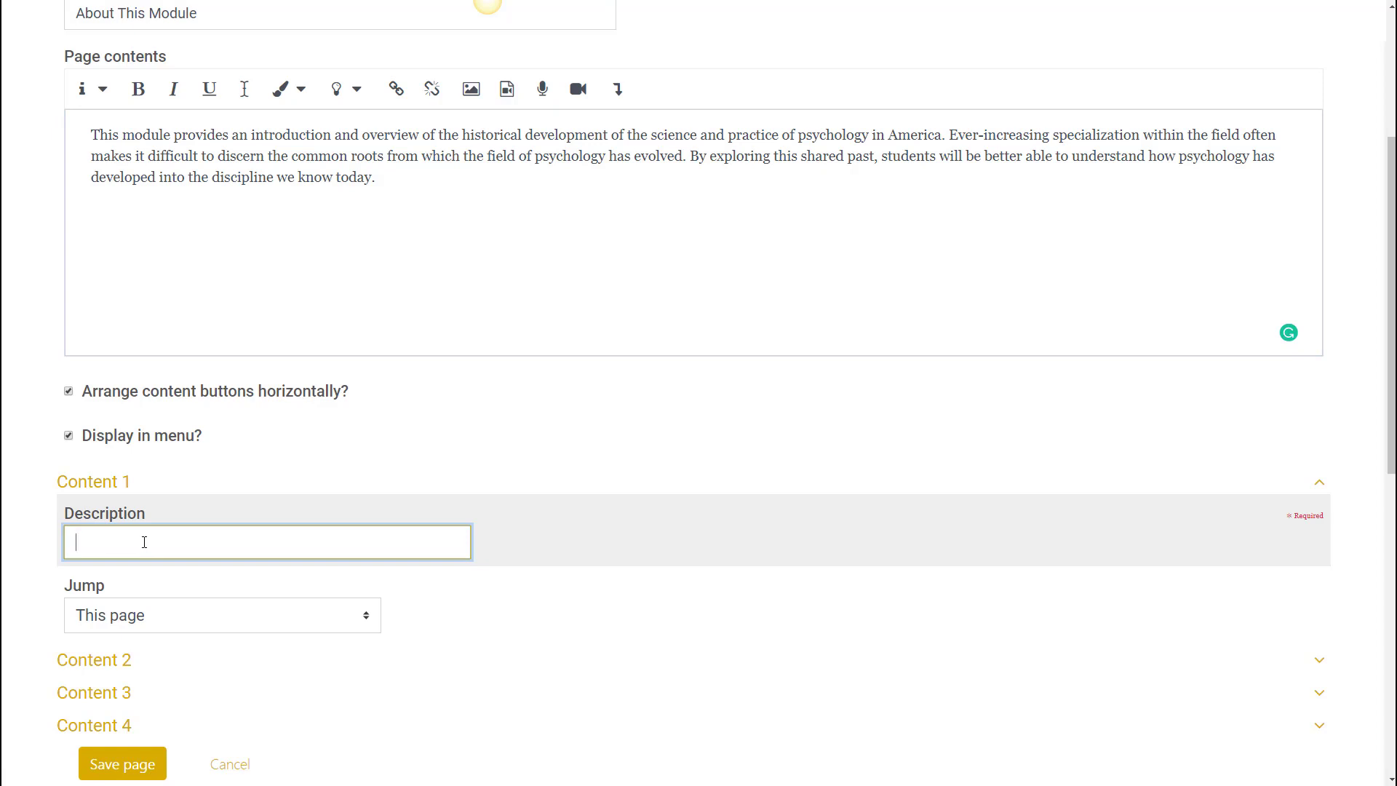
type("Next")
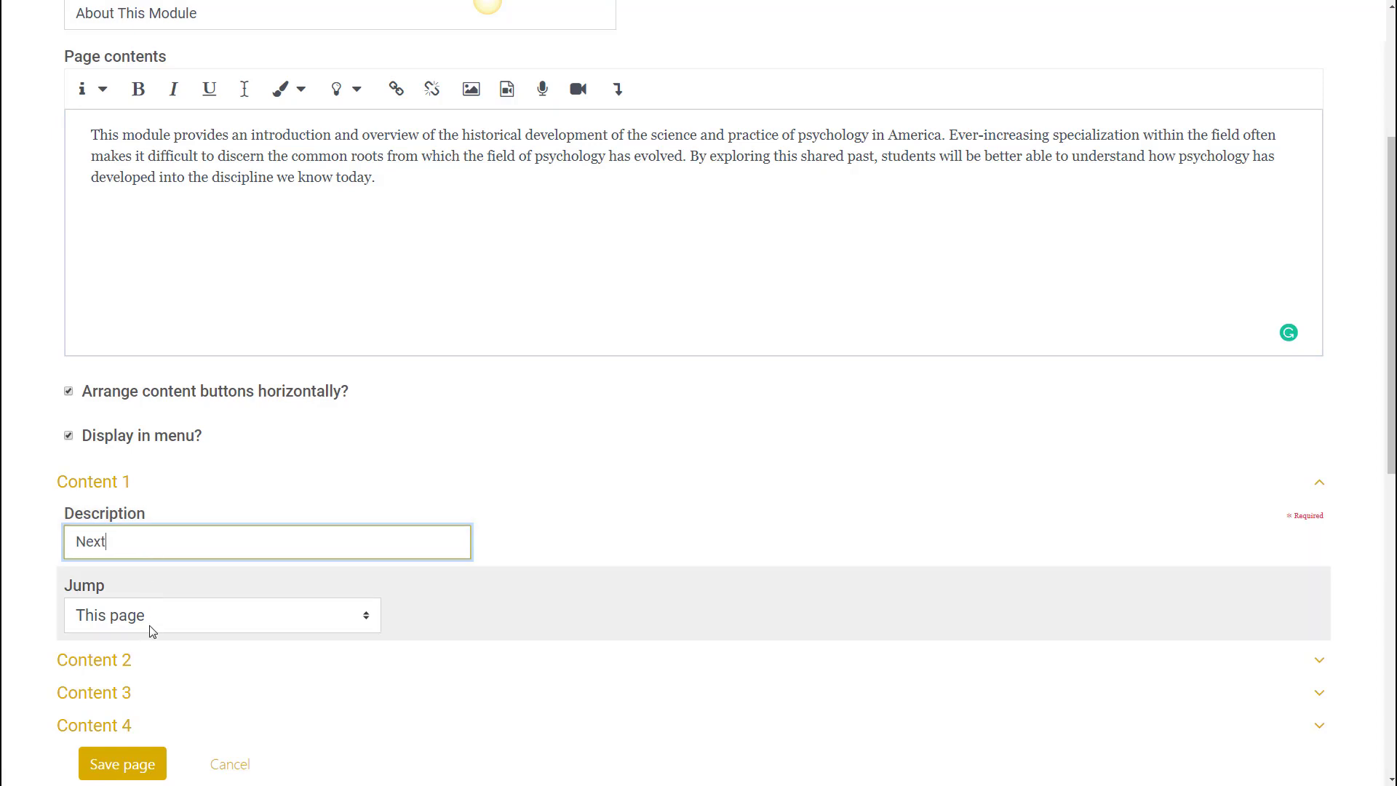
left_click(150, 623)
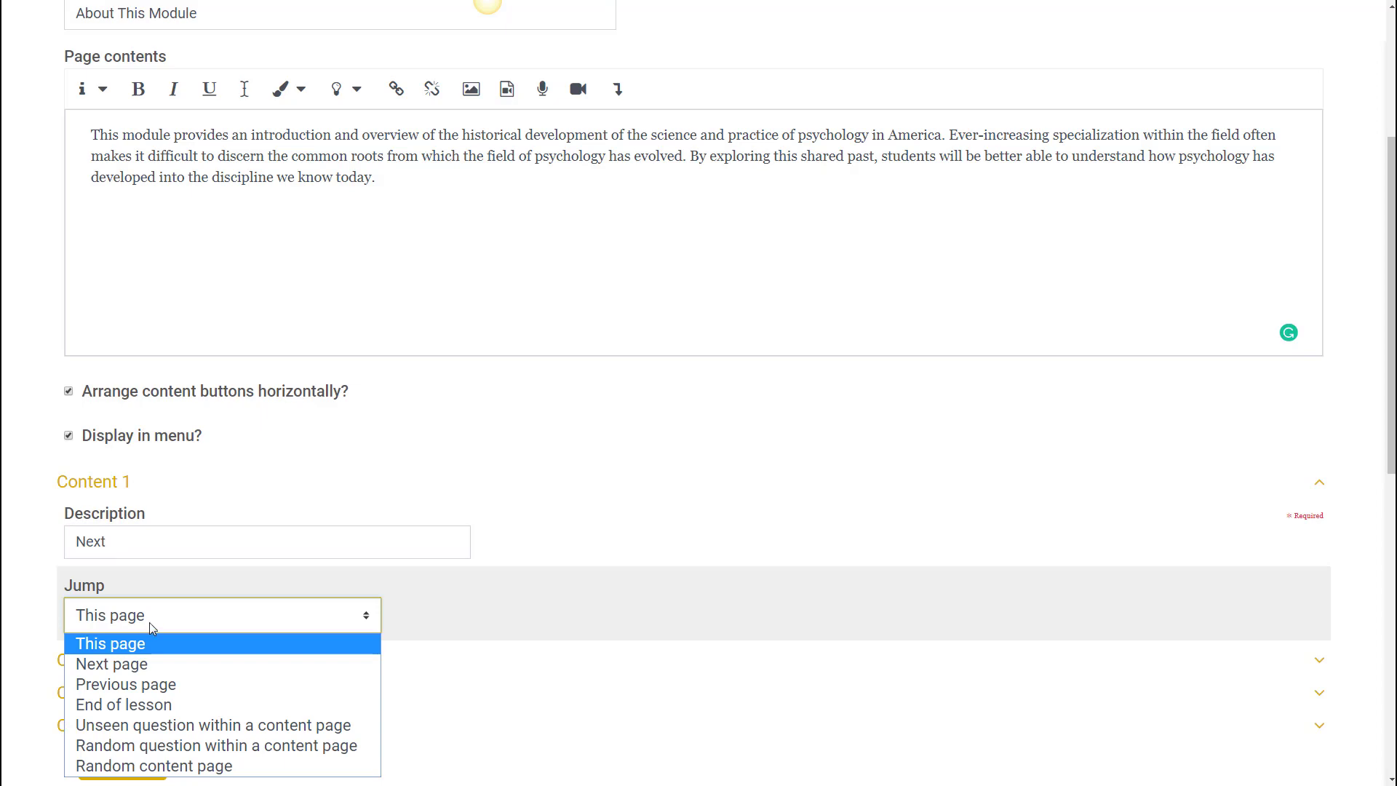
left_click(162, 664)
scroll(193, 692, "down", 2)
left_click(116, 620)
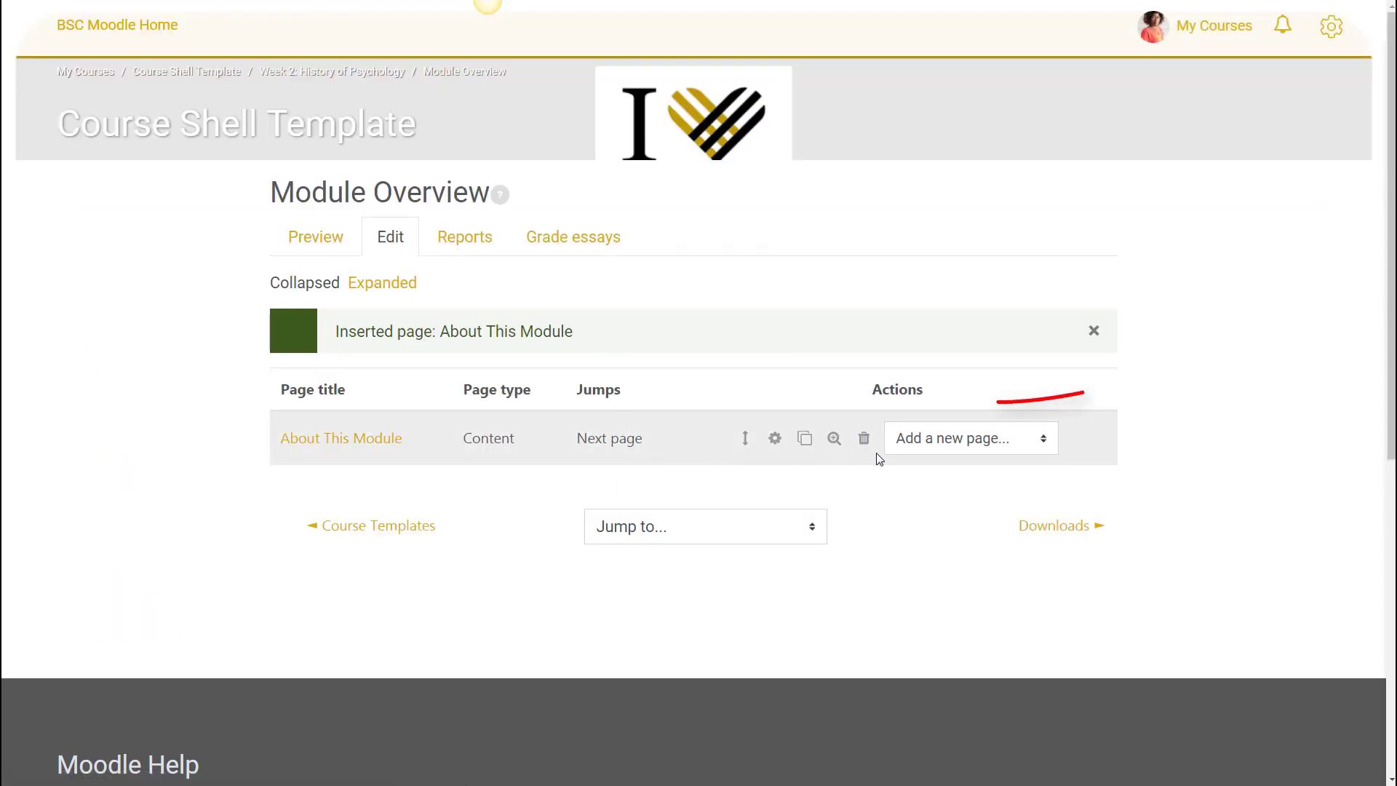
Add another content page after About This Module and title it "Introduction".
left_click(953, 438)
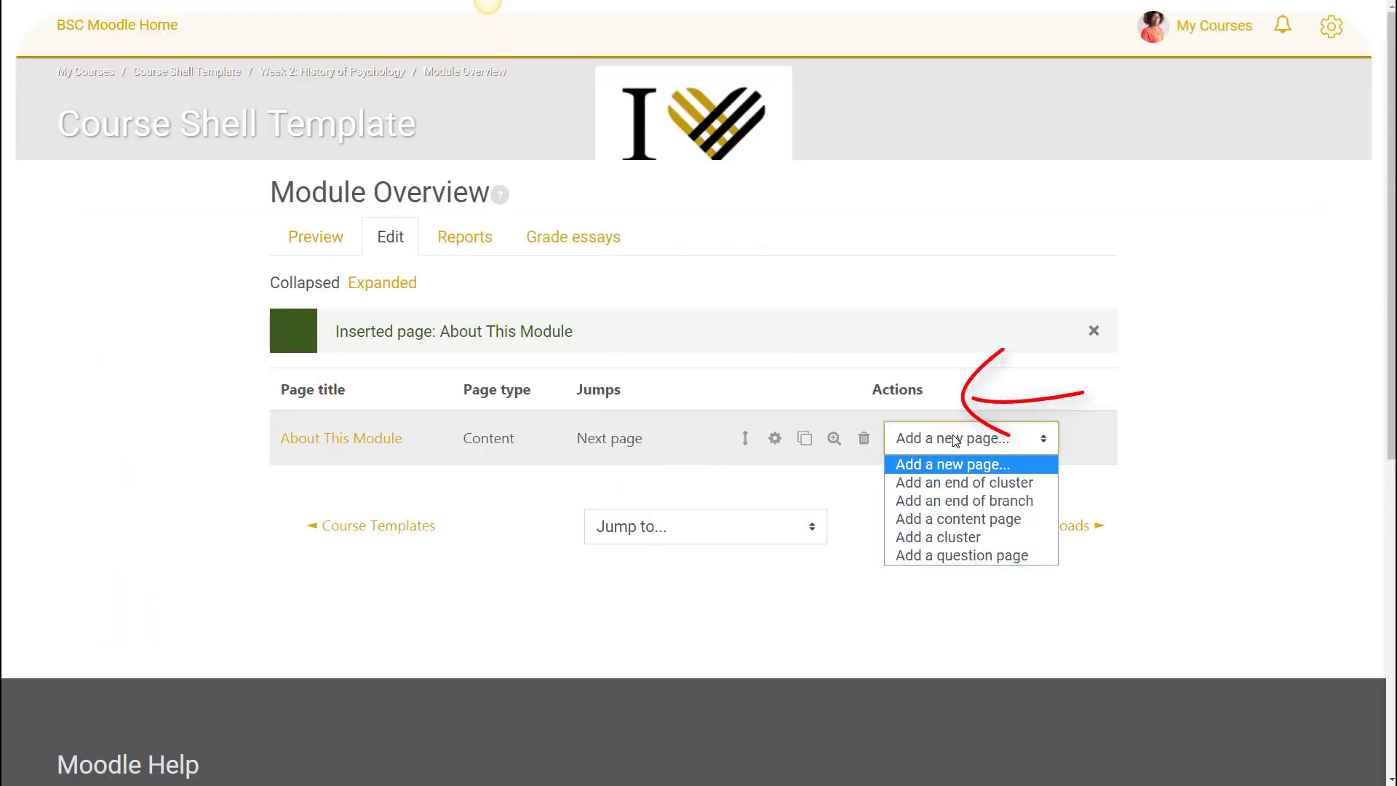
left_click(954, 440)
left_click(938, 438)
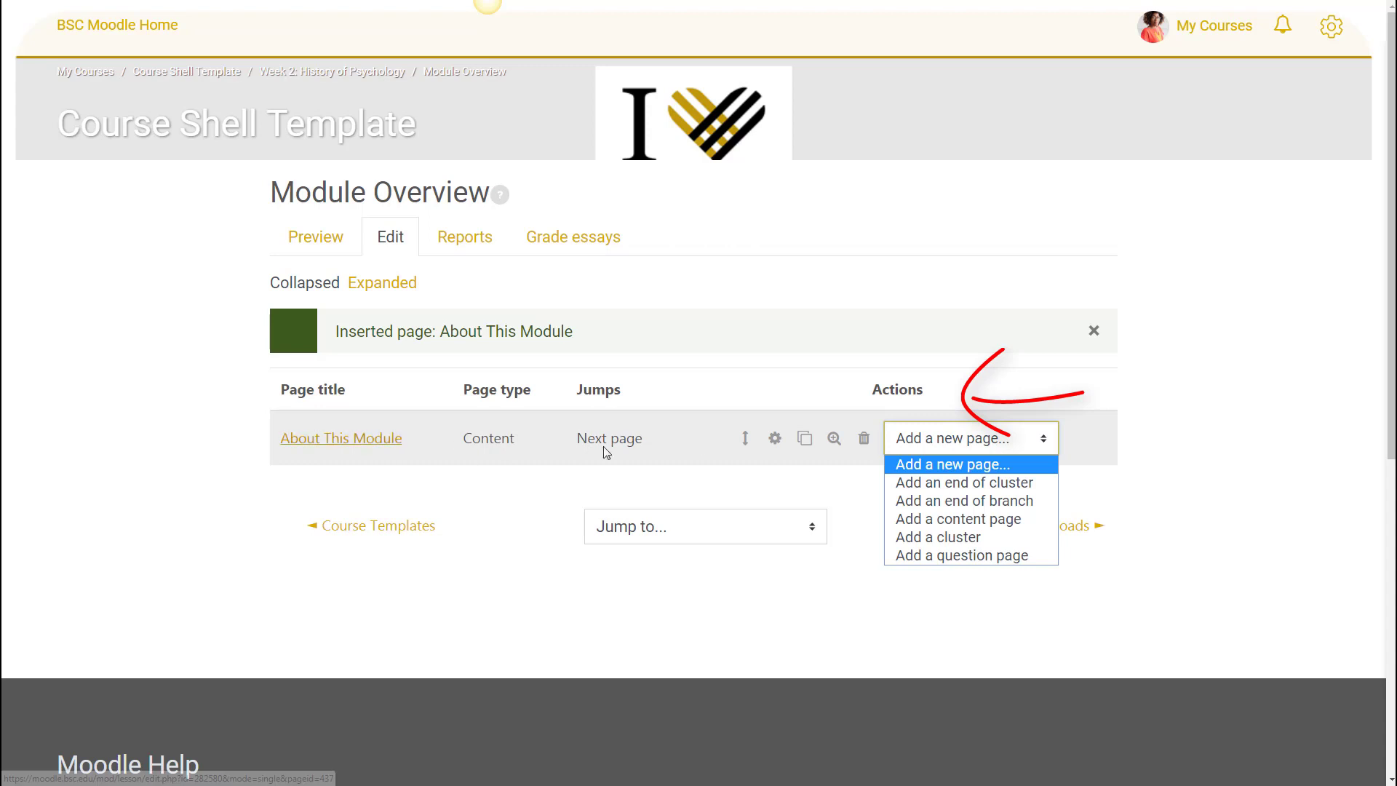
left_click(1003, 520)
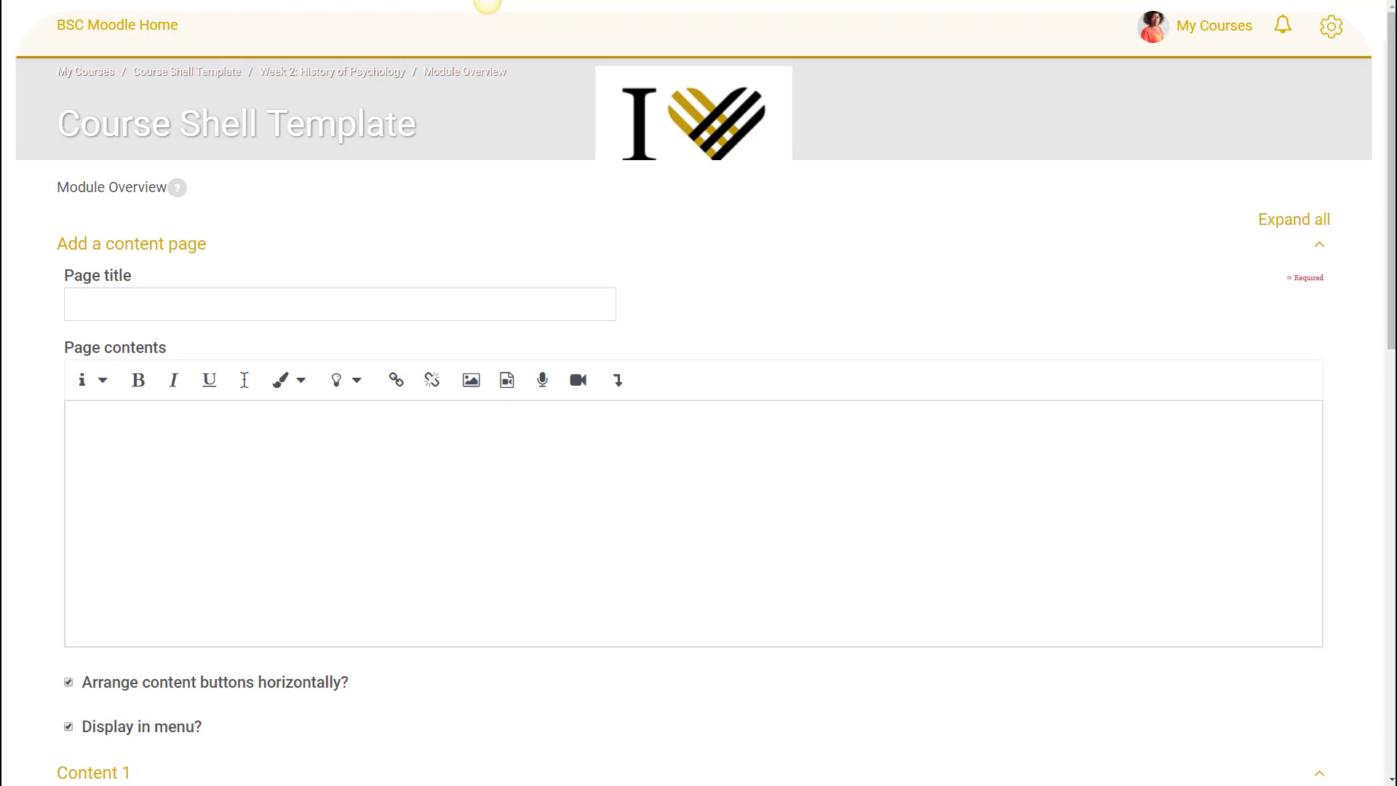
left_click(385, 299)
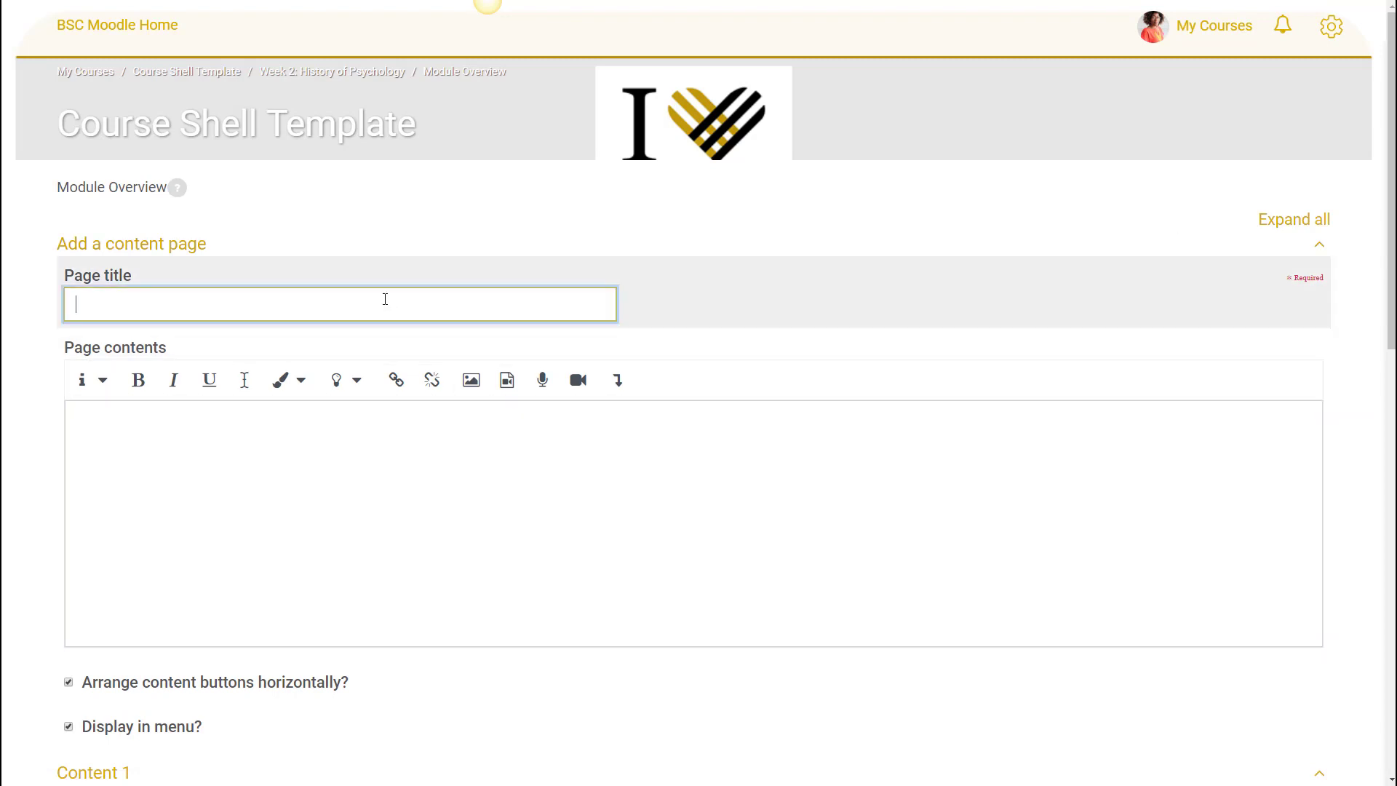
type("Introduction")
left_click(310, 523)
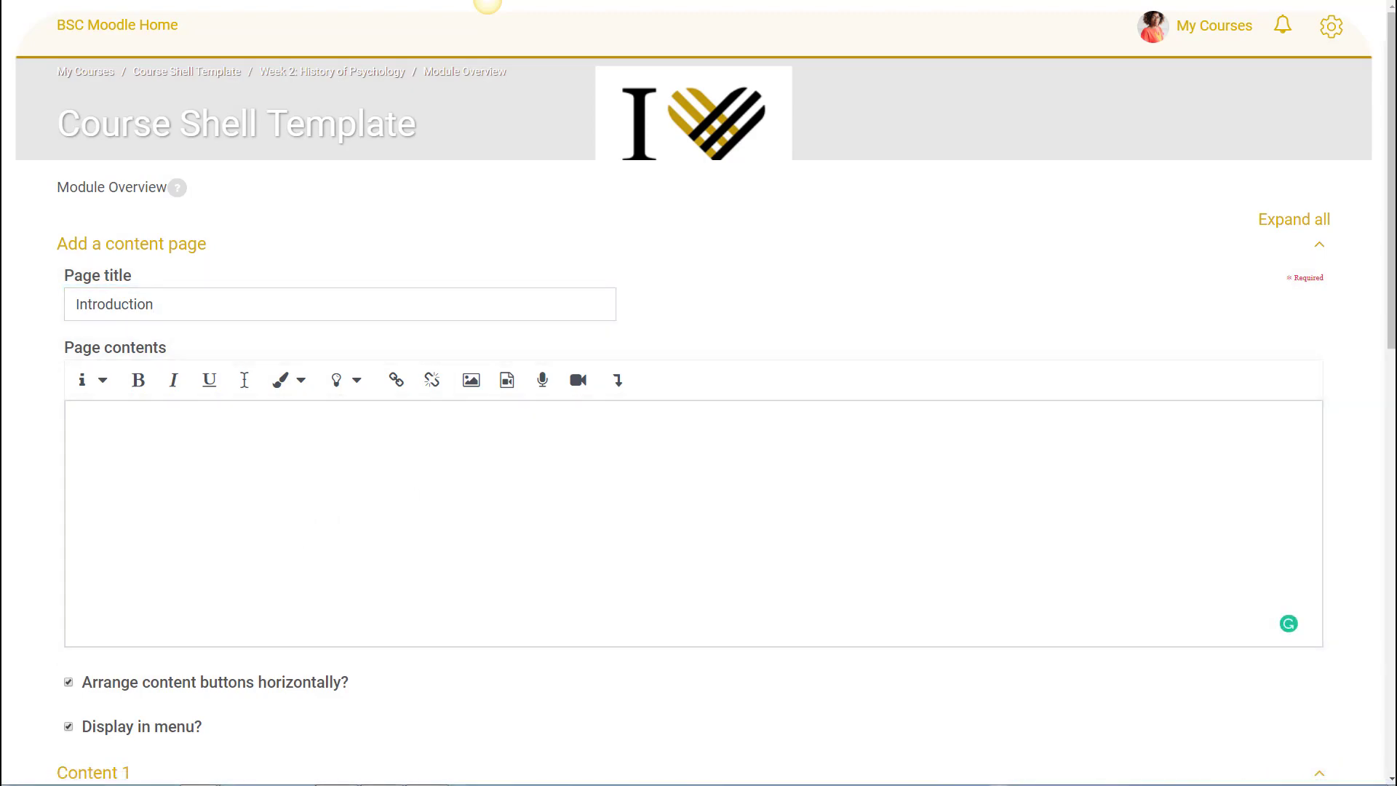
Switch to YouTube, copy the embed code of the video "The Birth of Psychology", and return to the Moodle page.
left_click_drag(1396, 62, 686, 45)
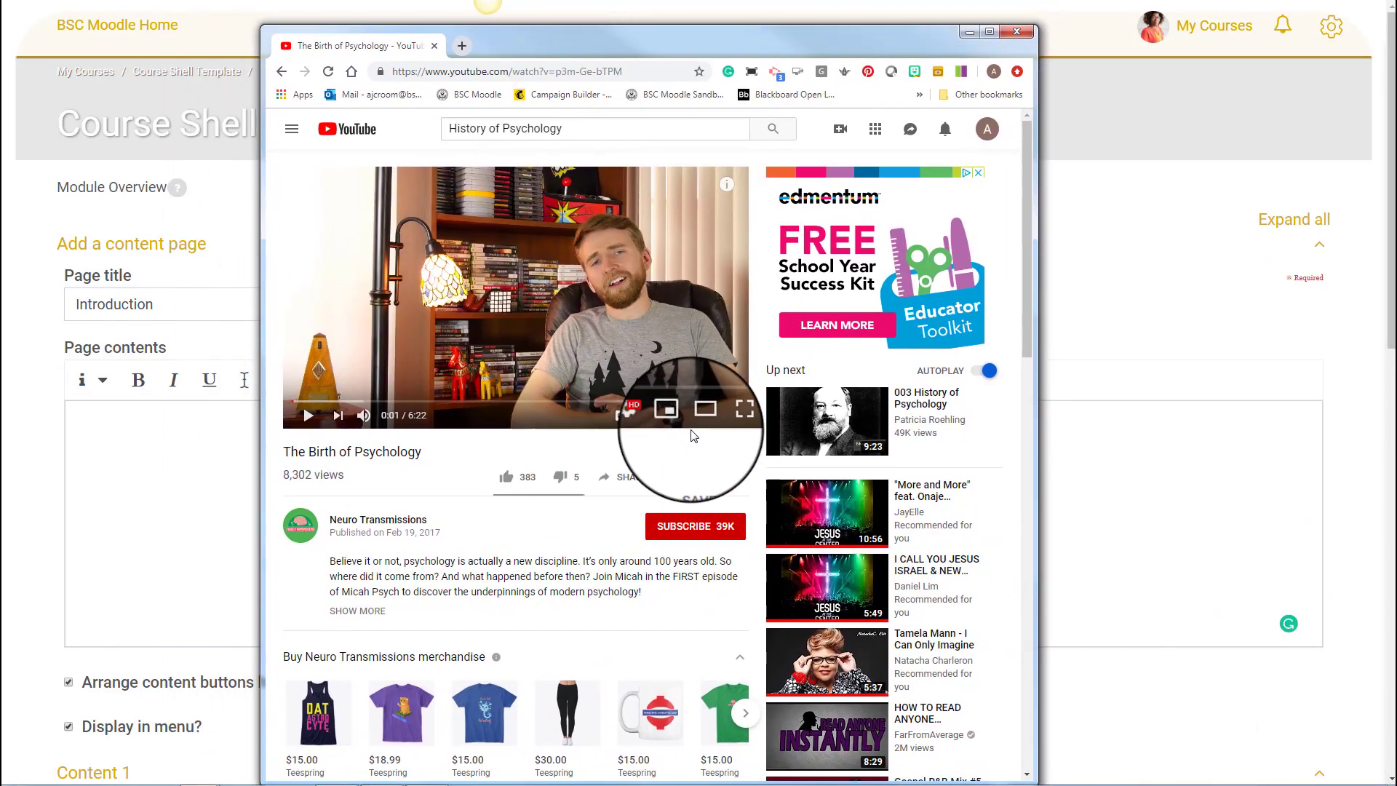
left_click(622, 481)
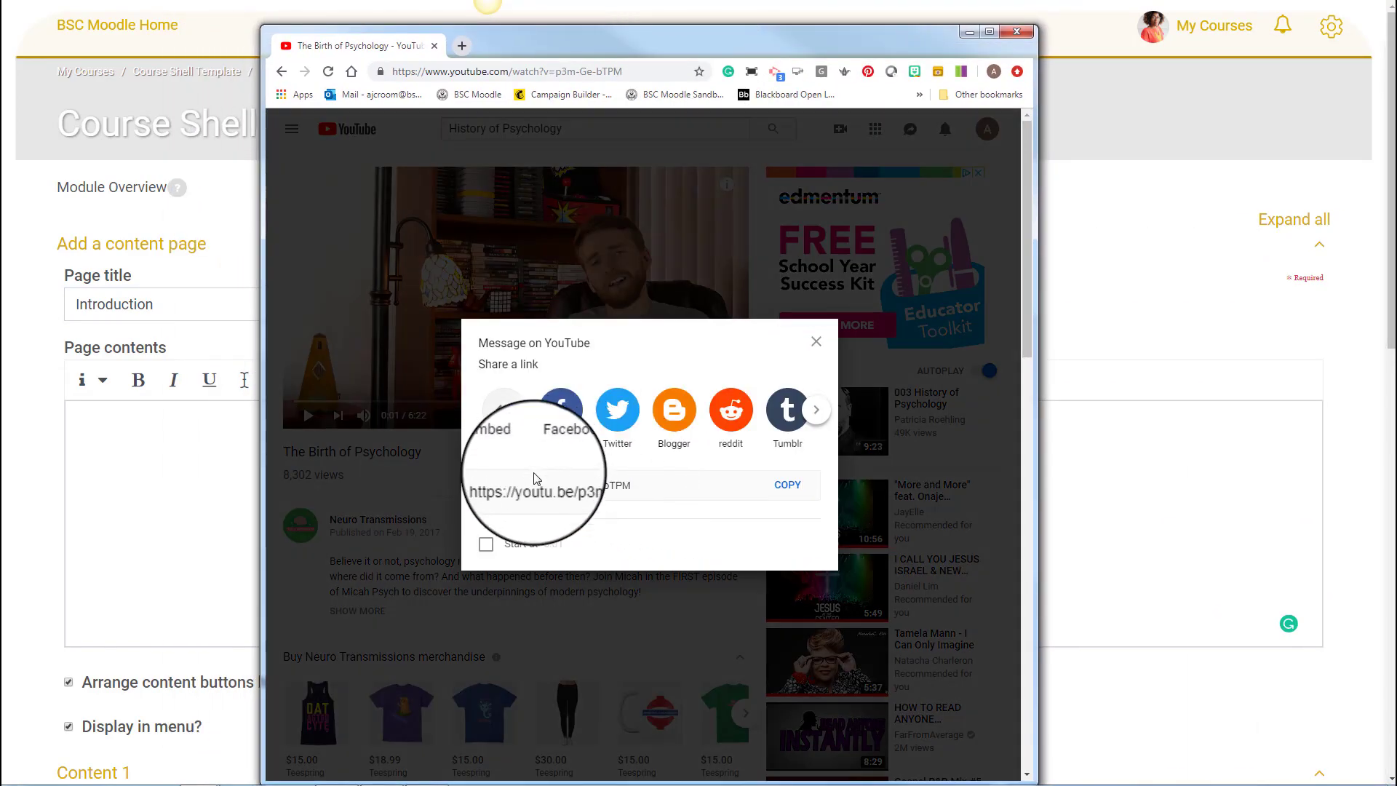
left_click(502, 422)
left_click(773, 688)
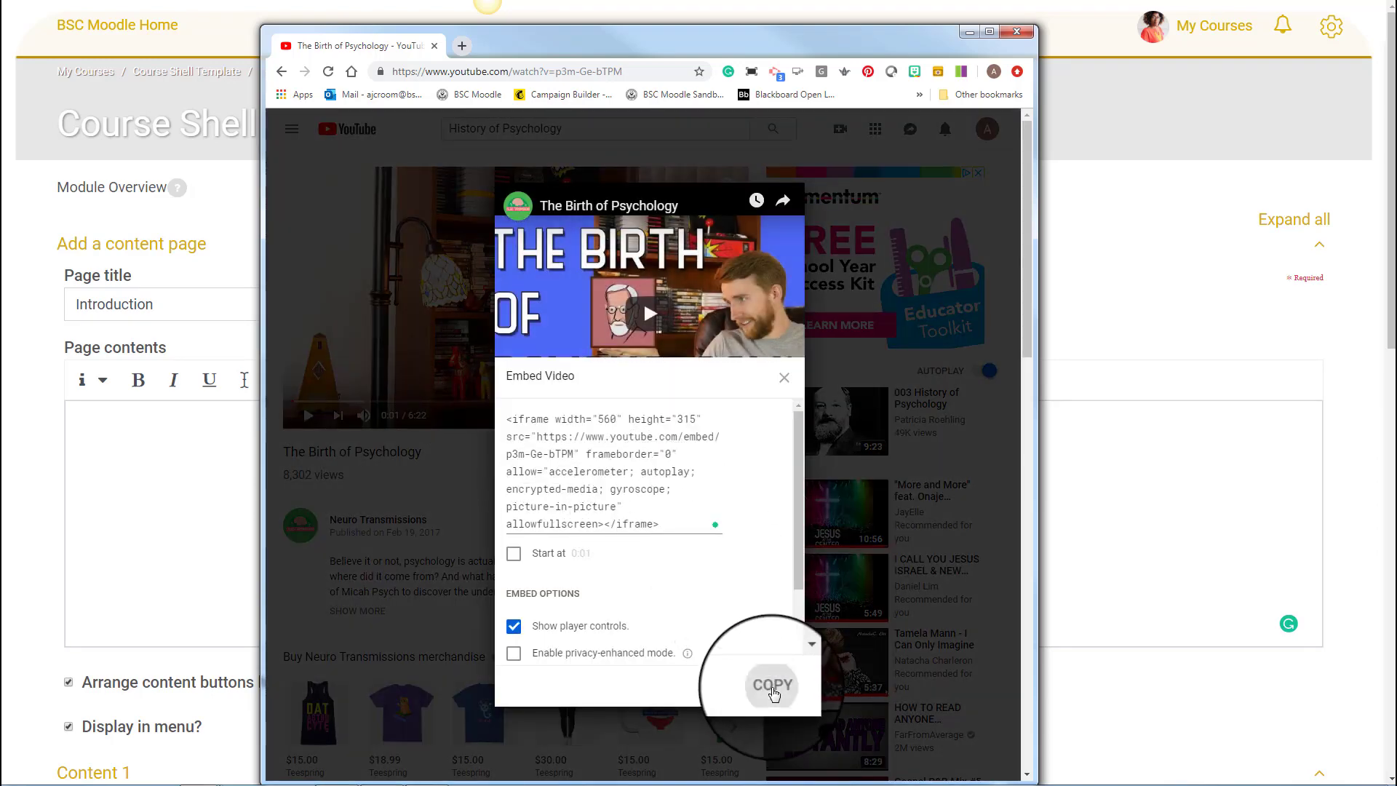
left_click(962, 32)
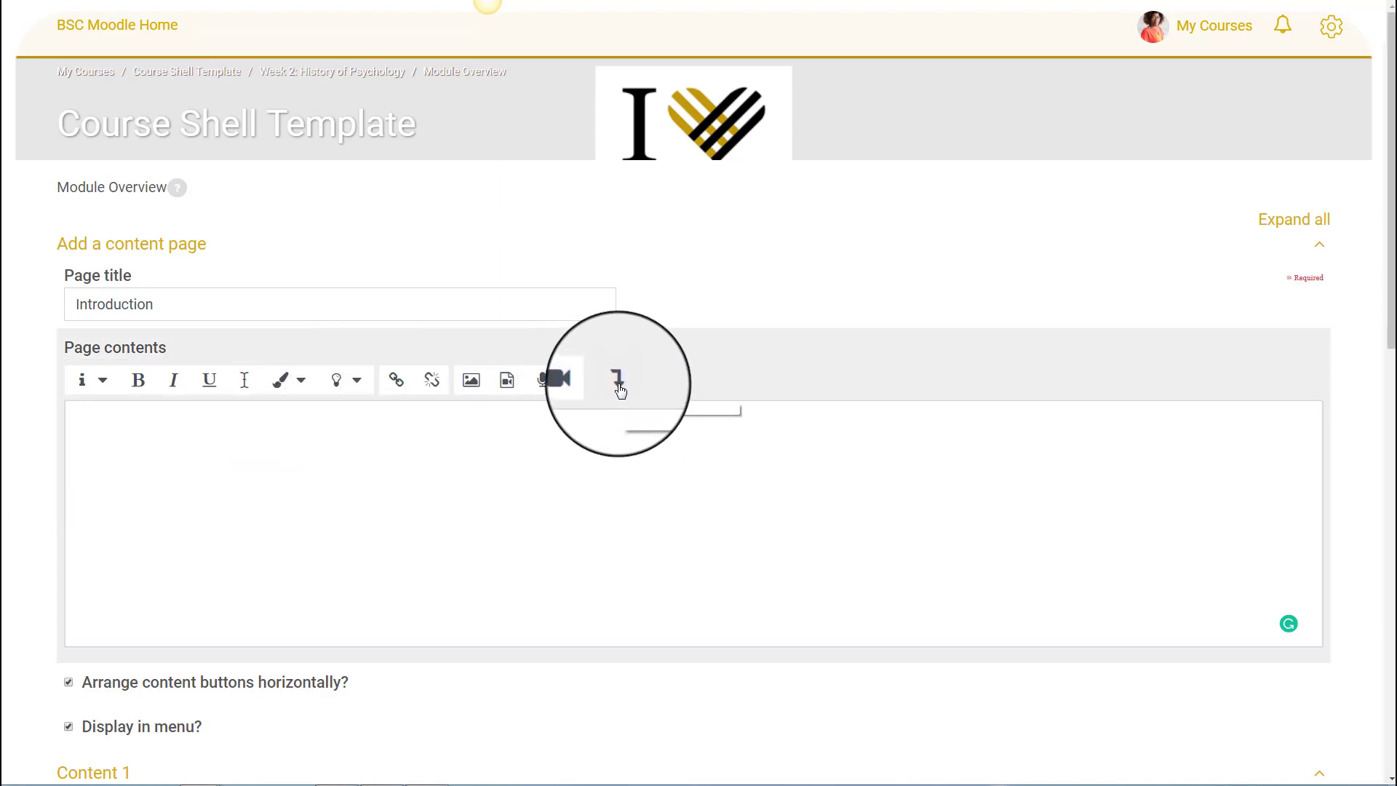
Show the page contents as HTML source and paste the copied video iframe code after the empty paragraph.
left_click(618, 380)
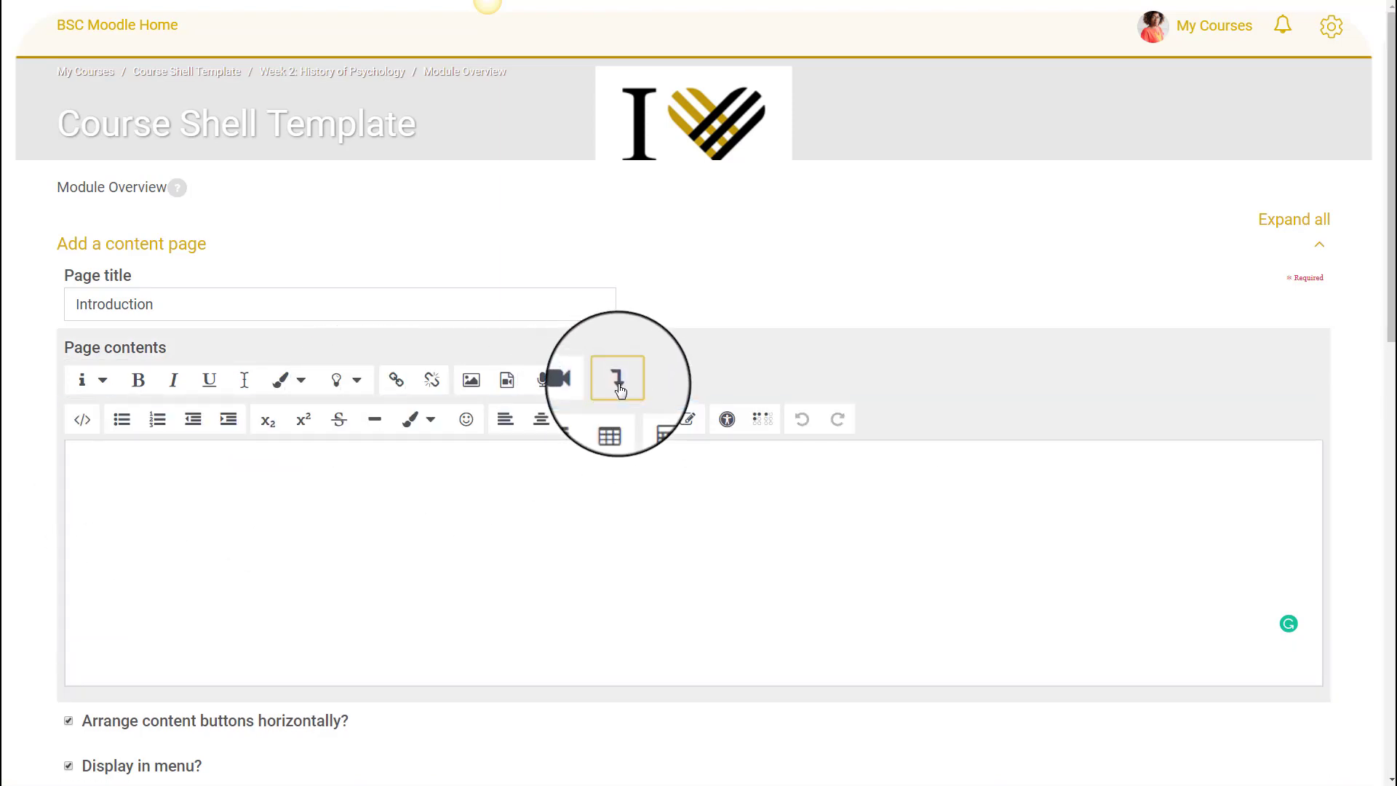
left_click(81, 421)
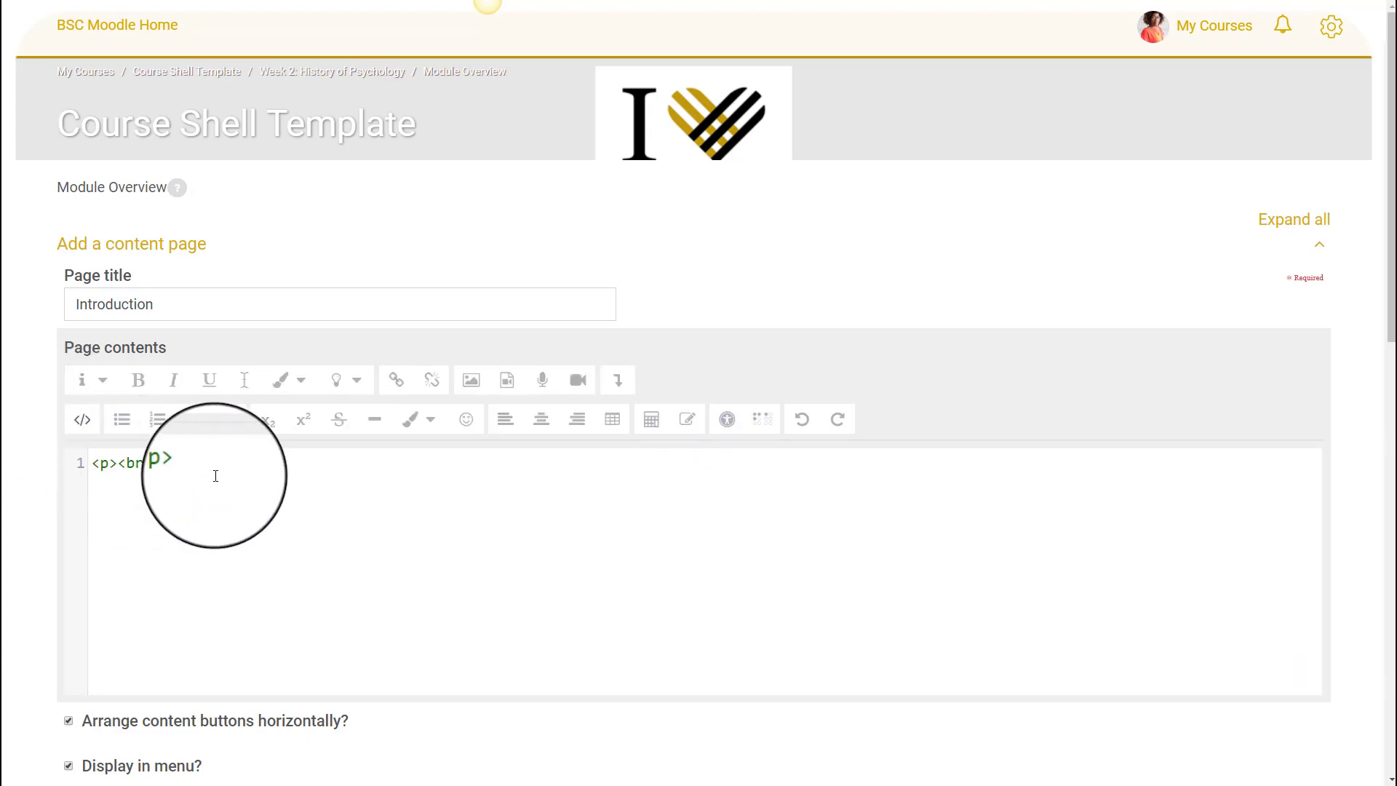
key("ctrl+v")
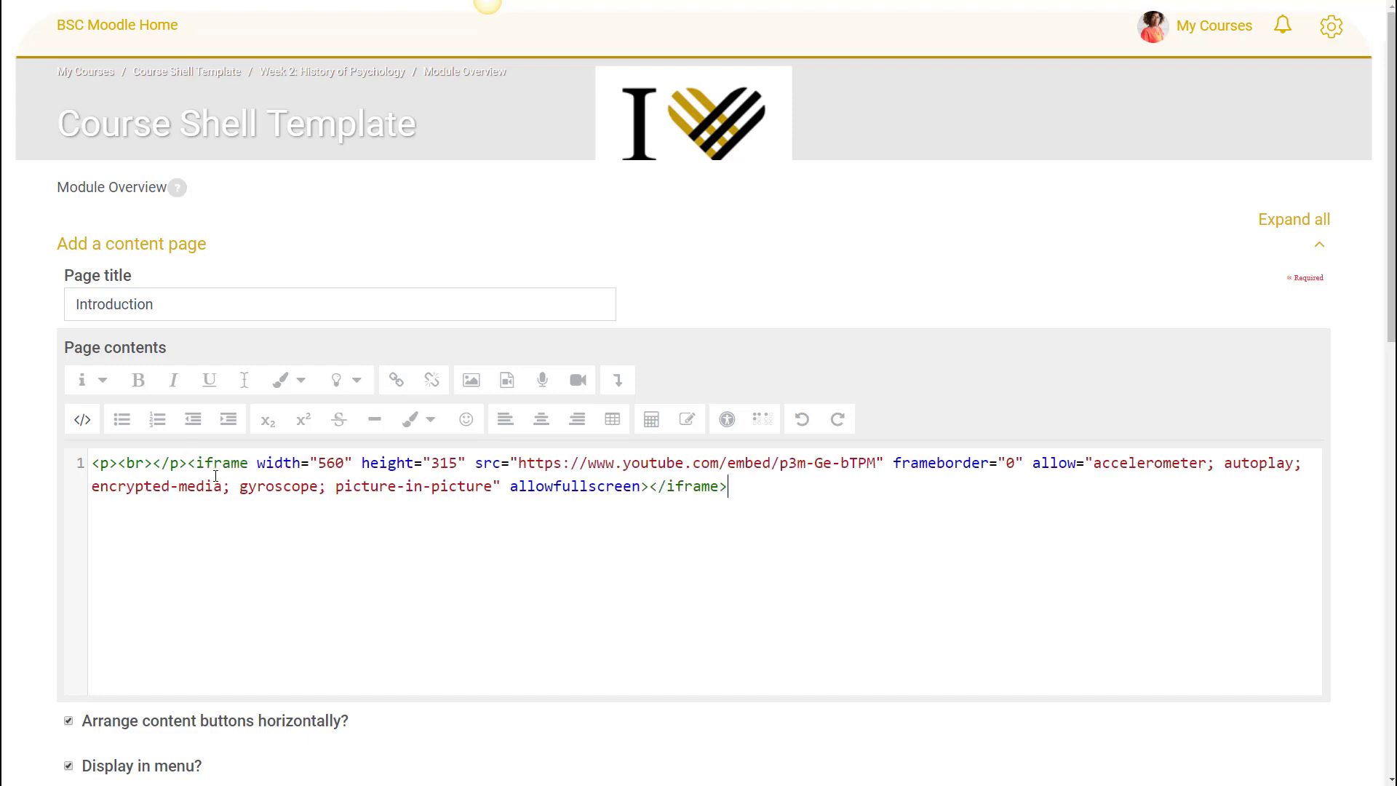
Return the page contents to the visual editor and add two blank lines below the embedded video.
left_click(82, 420)
scroll(610, 554, "down", 1)
scroll(610, 555, "down", 3)
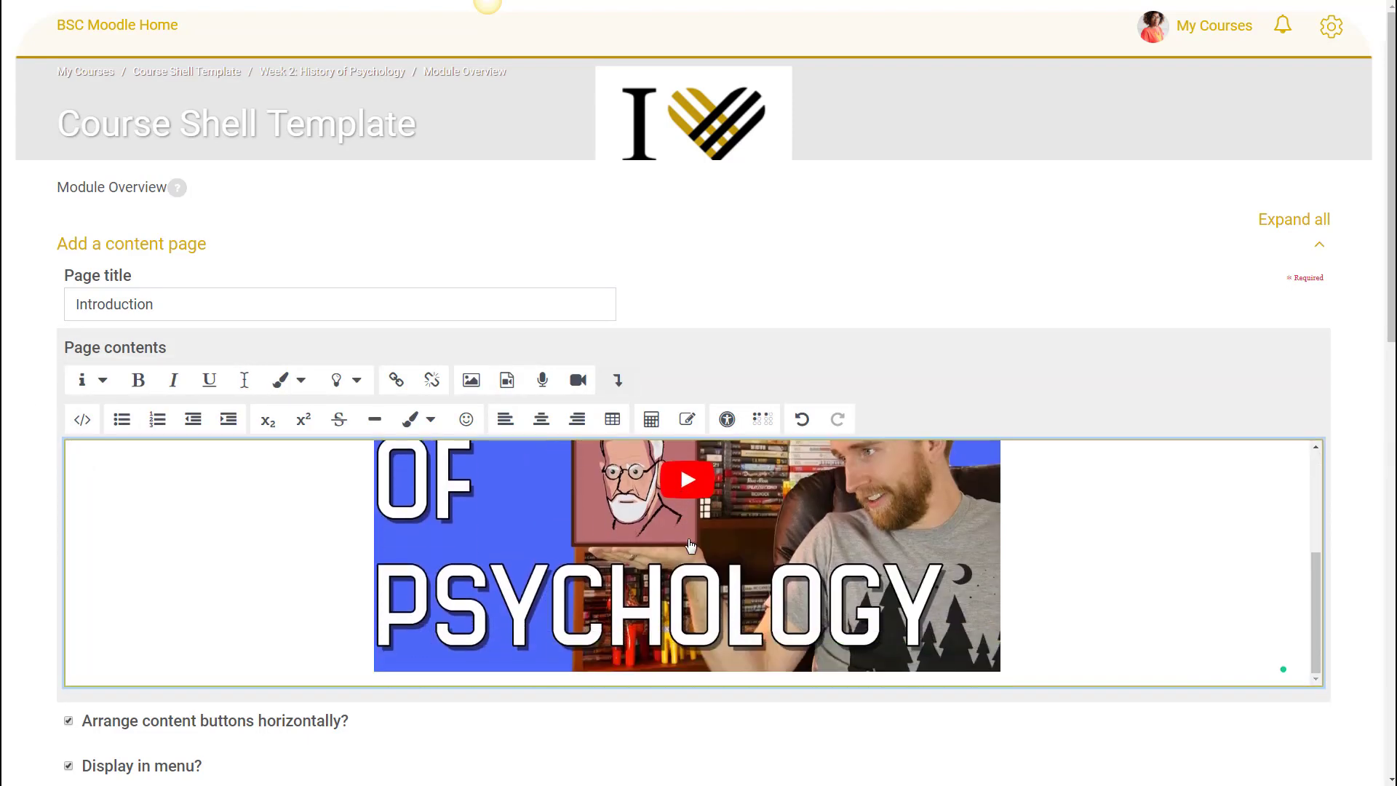
scroll(1076, 452, "down", 4)
key("Return")
key("Return")
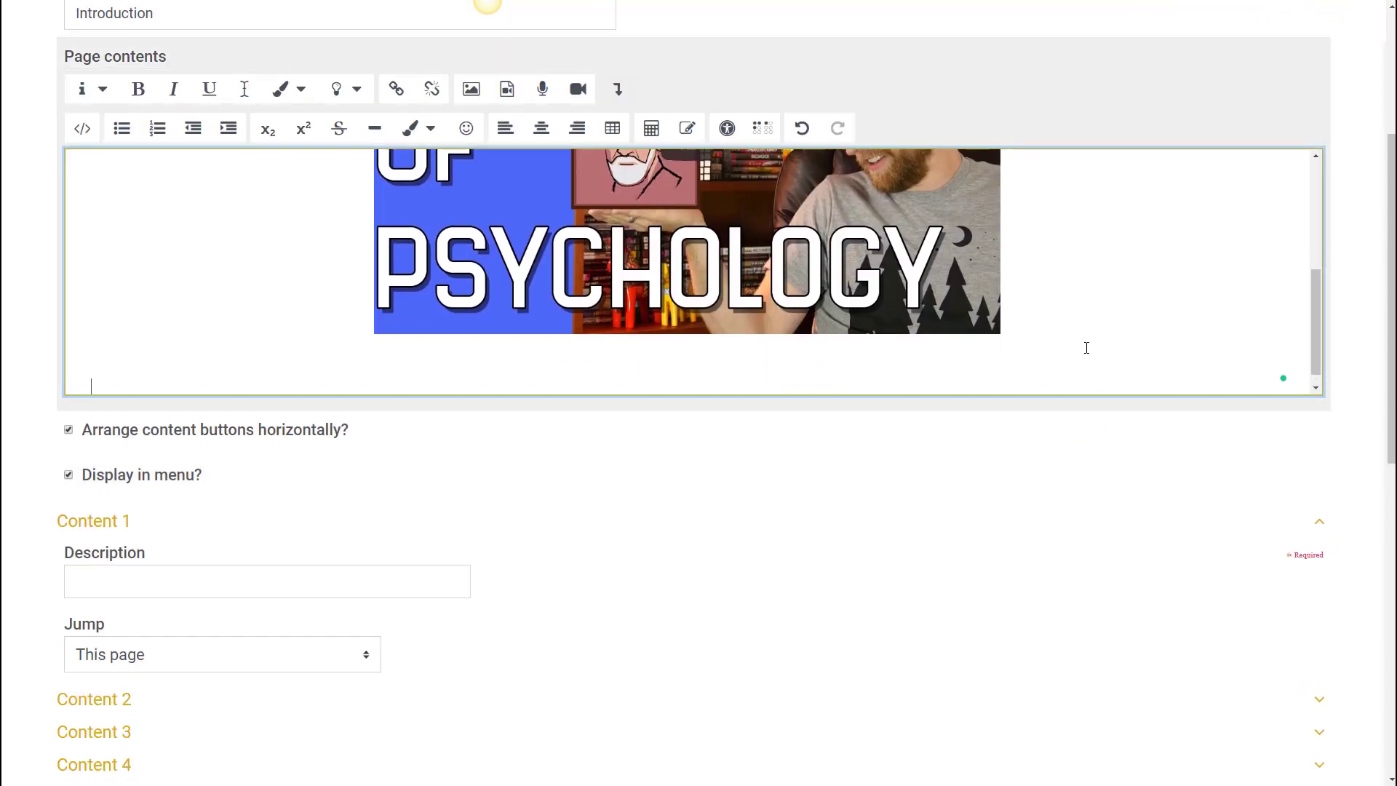
scroll(1085, 346, "up", 1)
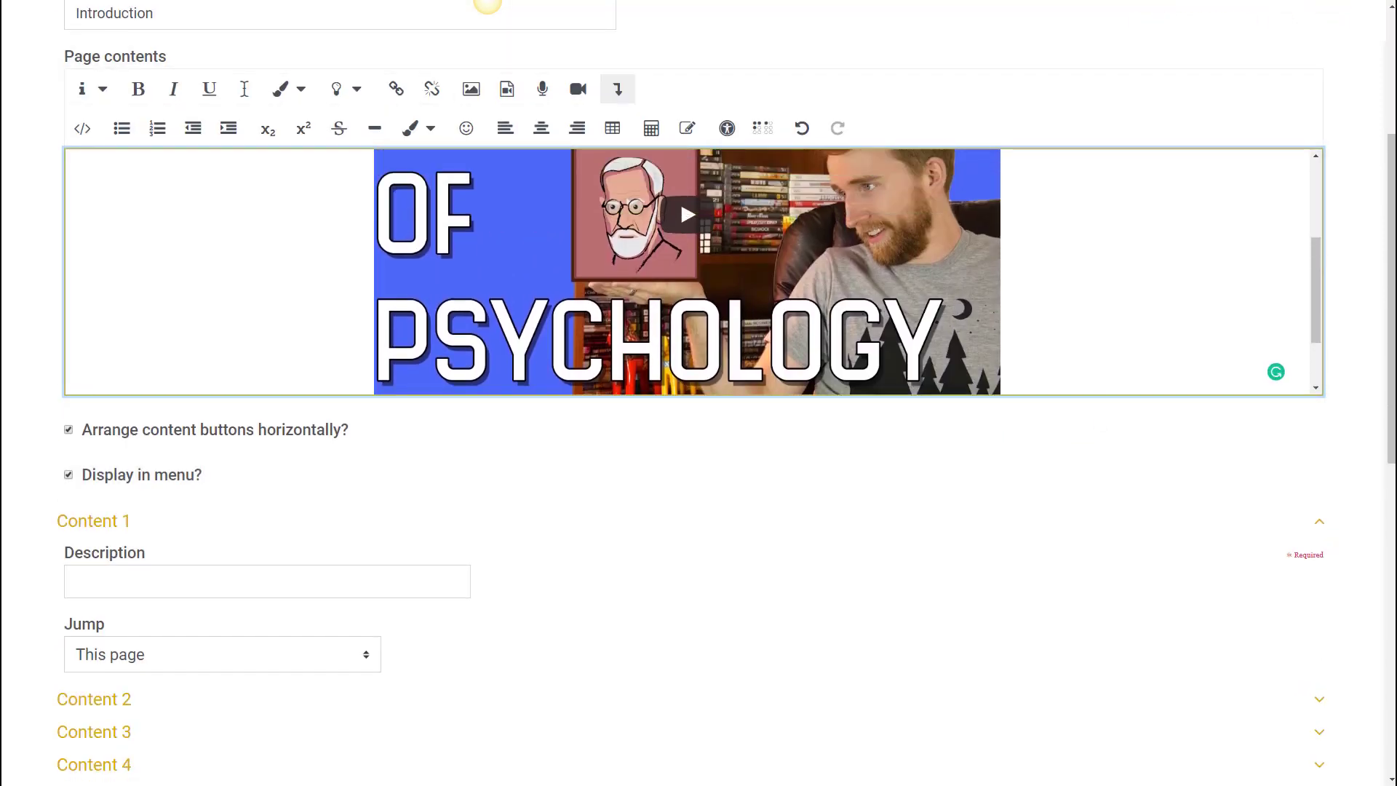
left_click(487, 2)
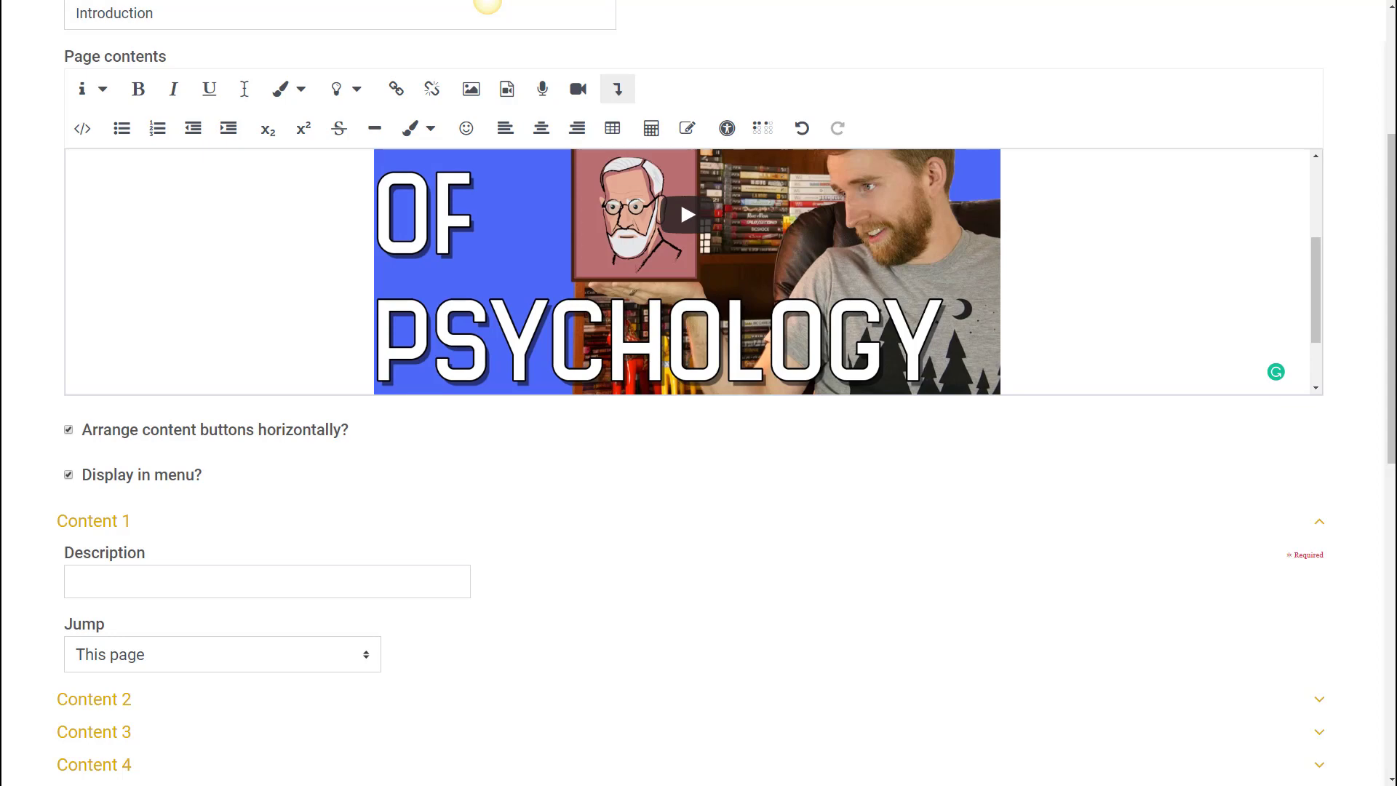
scroll(1044, 430, "up", 4)
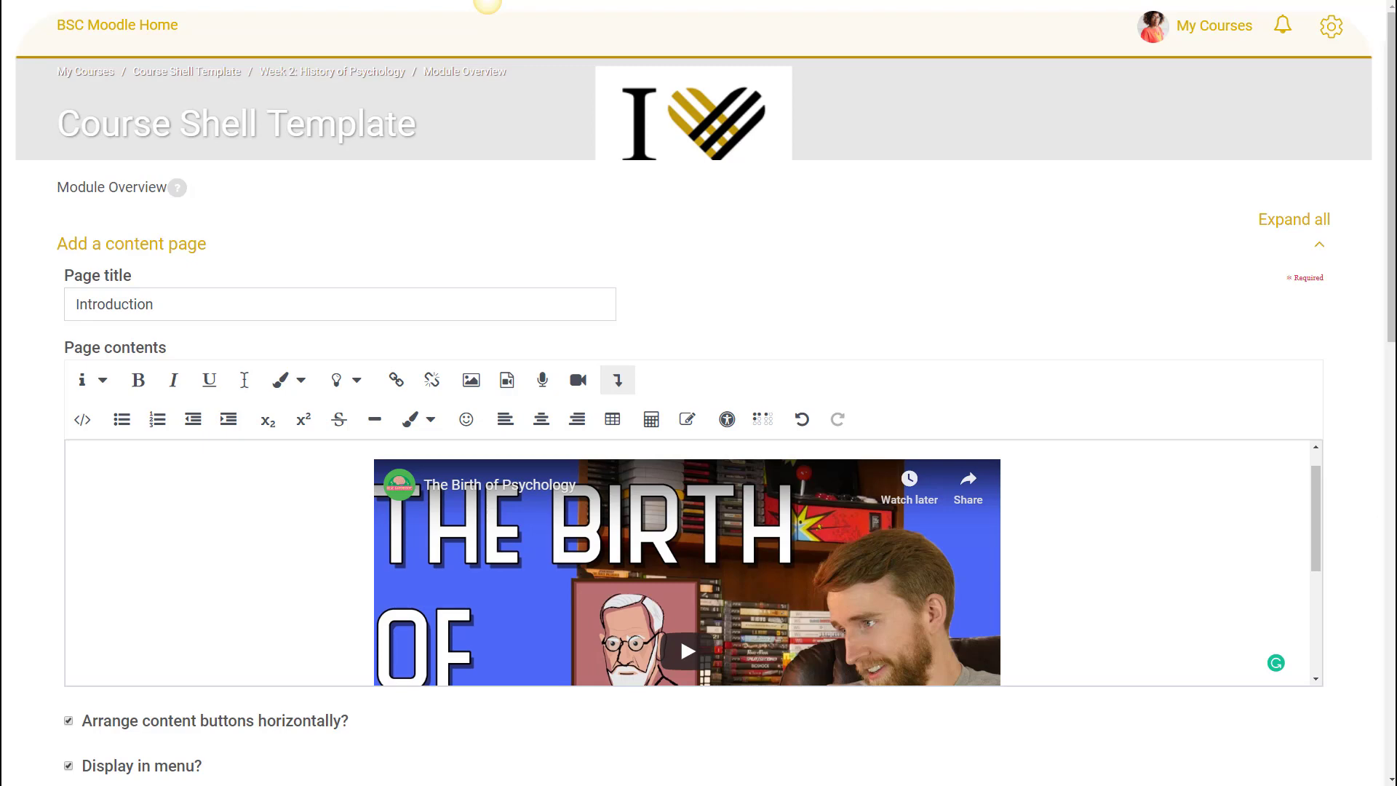
scroll(1154, 644, "down", 6)
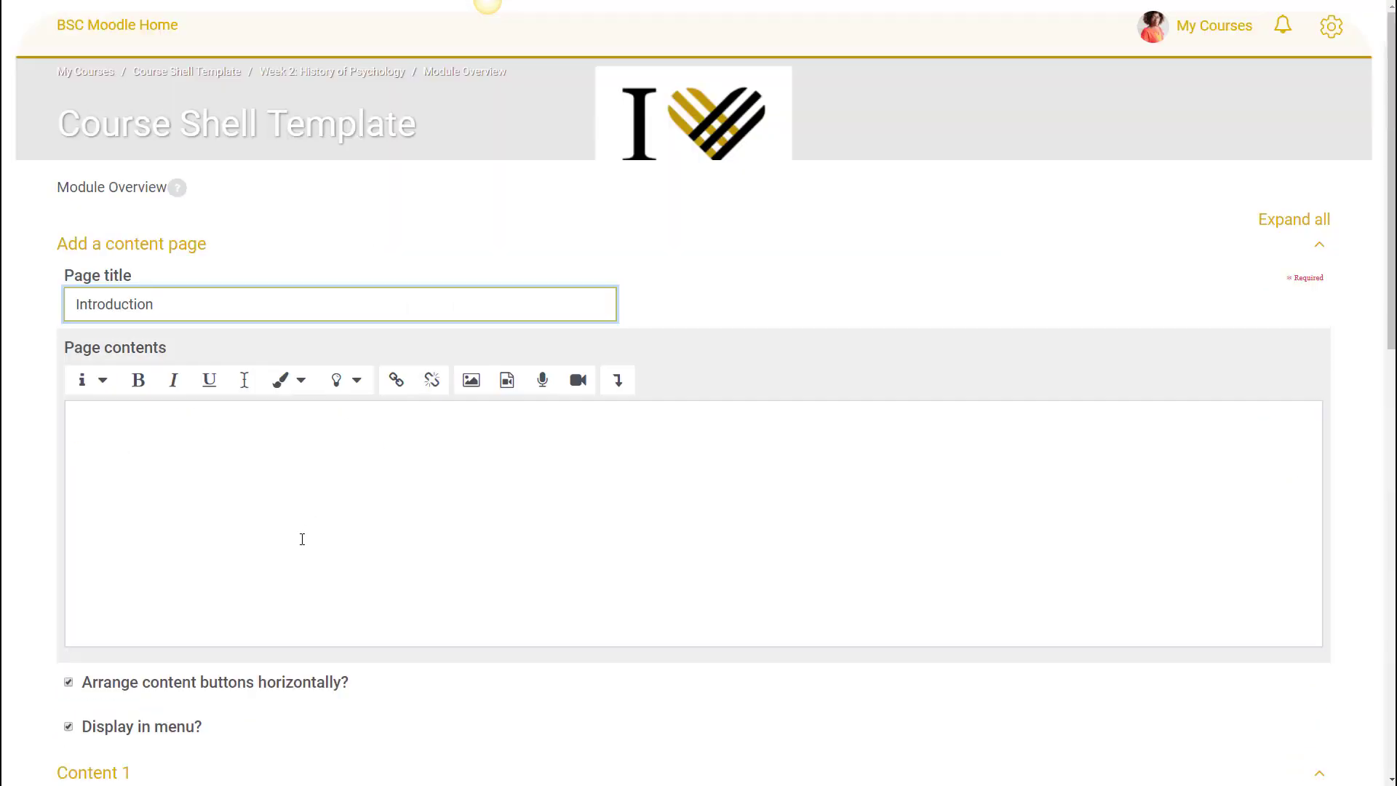
left_click(302, 539)
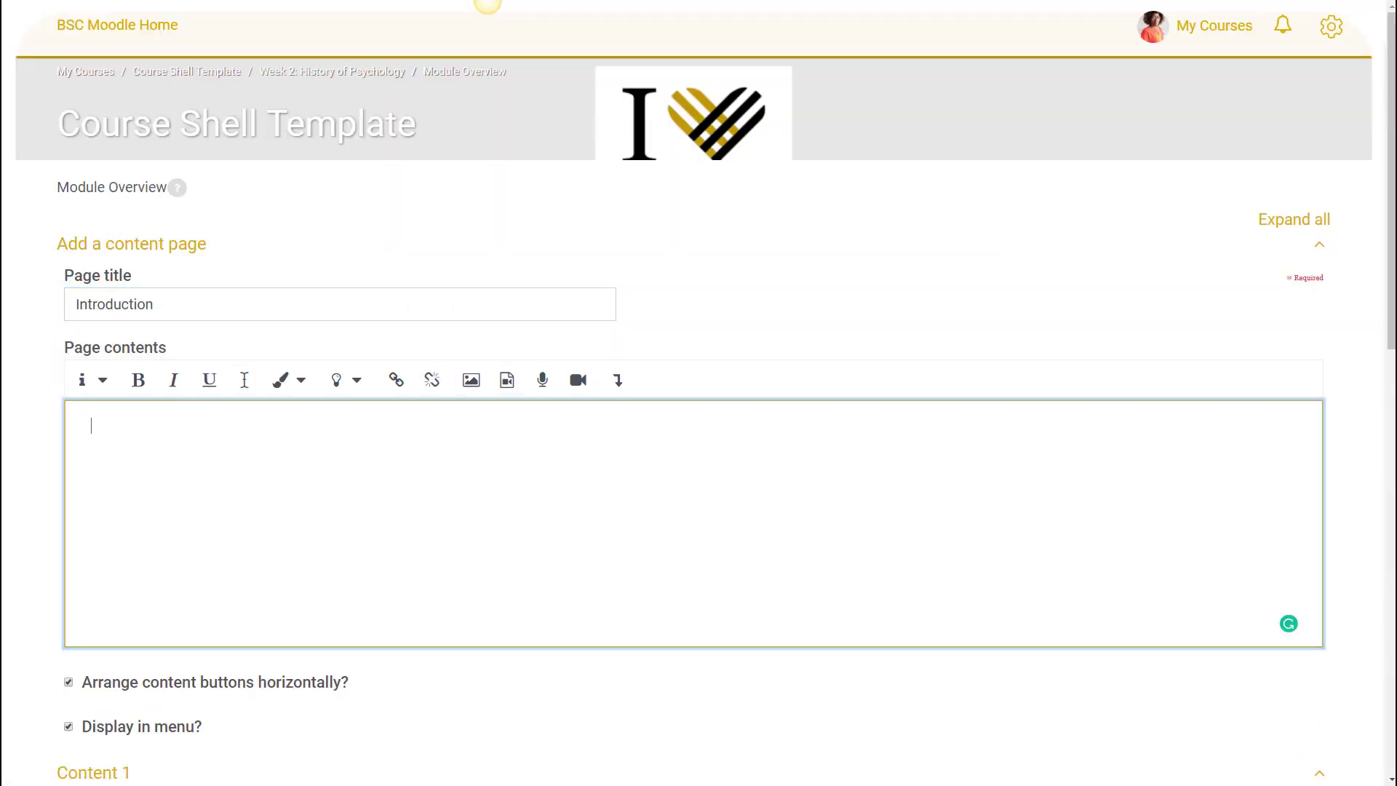
left_click(487, 2)
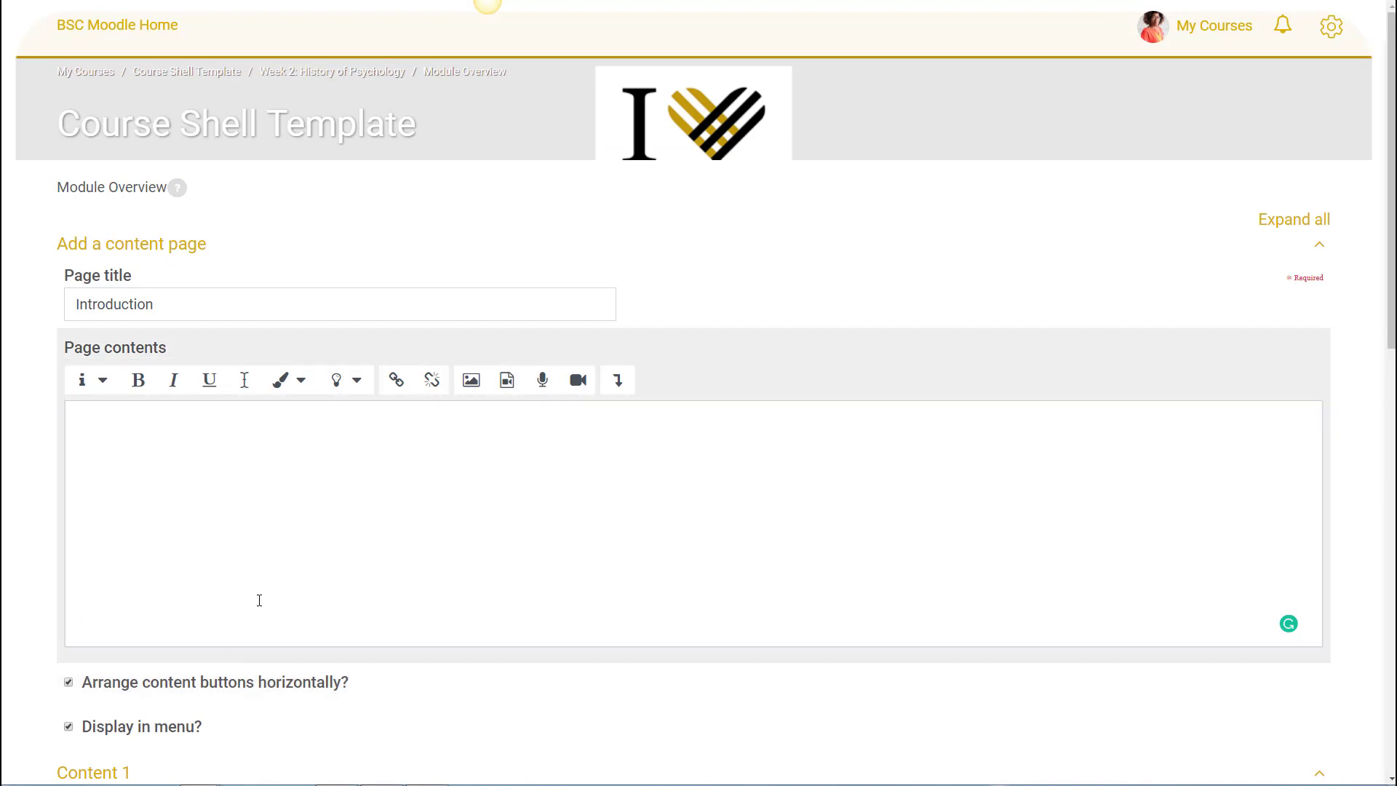
mouse_move(384, 784)
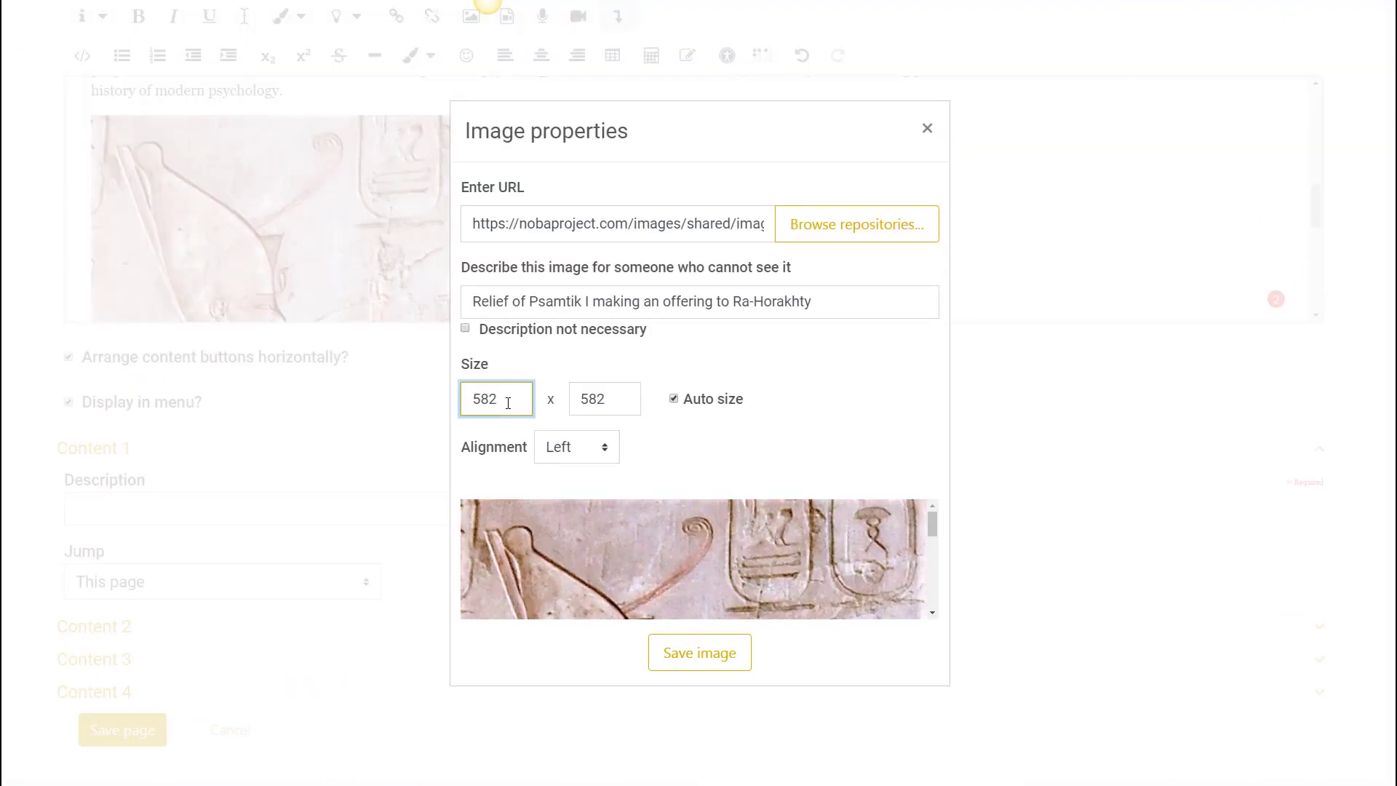
Set the width of the Psamtik relief image to 450 pixels and save the image.
key("BackSpace")
key("BackSpace")
key("BackSpace")
type("450")
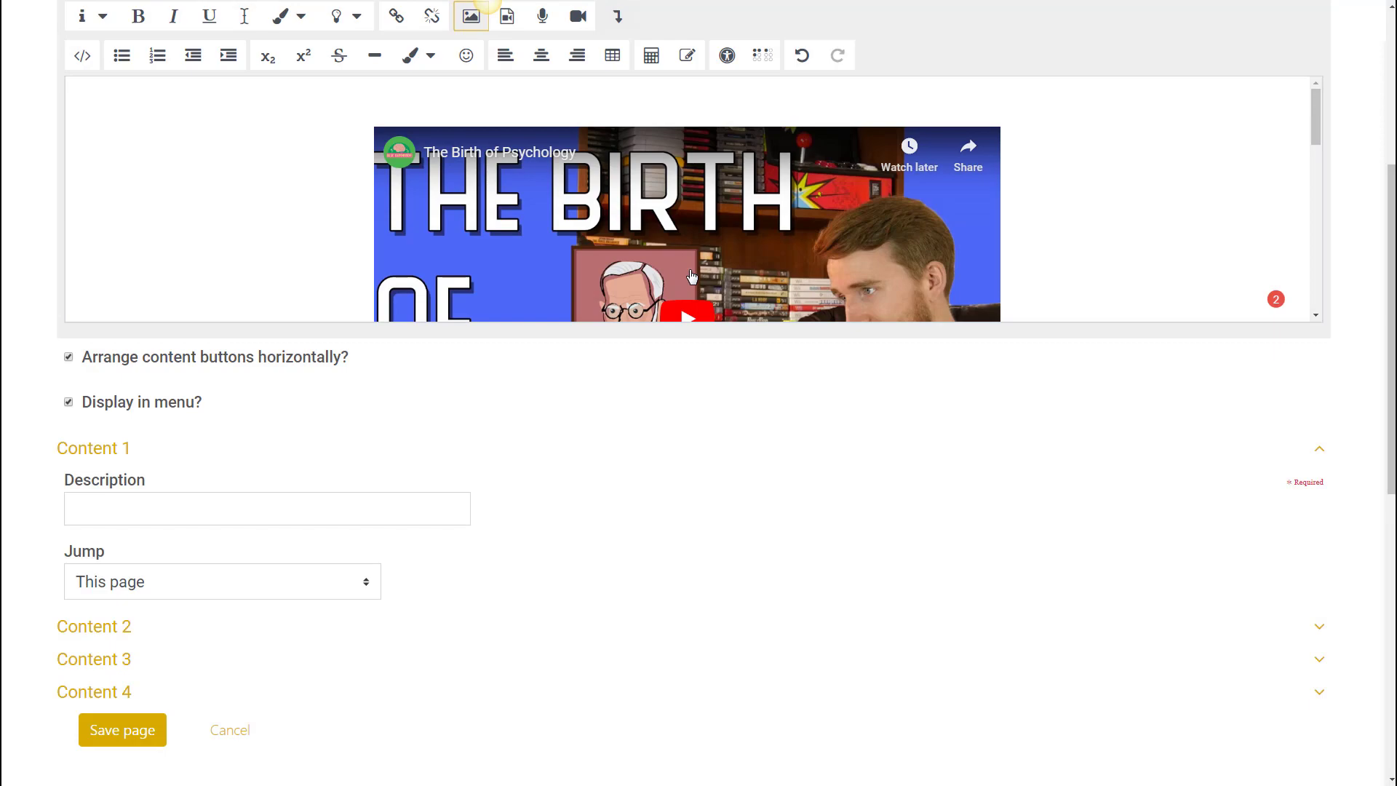
Give Content 1 of the Introduction page the description "Previous" with a jump to Previous page.
scroll(693, 275, "down", 10)
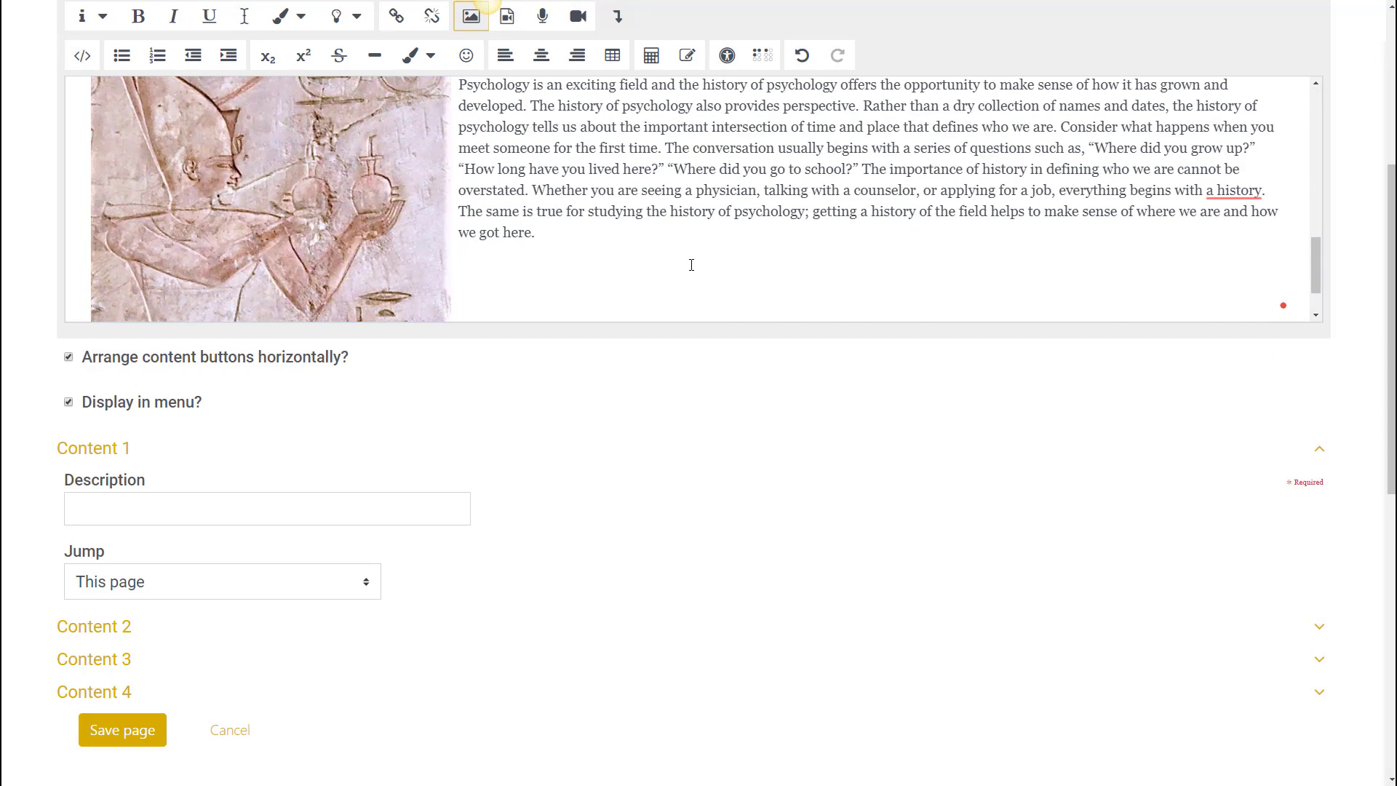
scroll(437, 192, "up", 3)
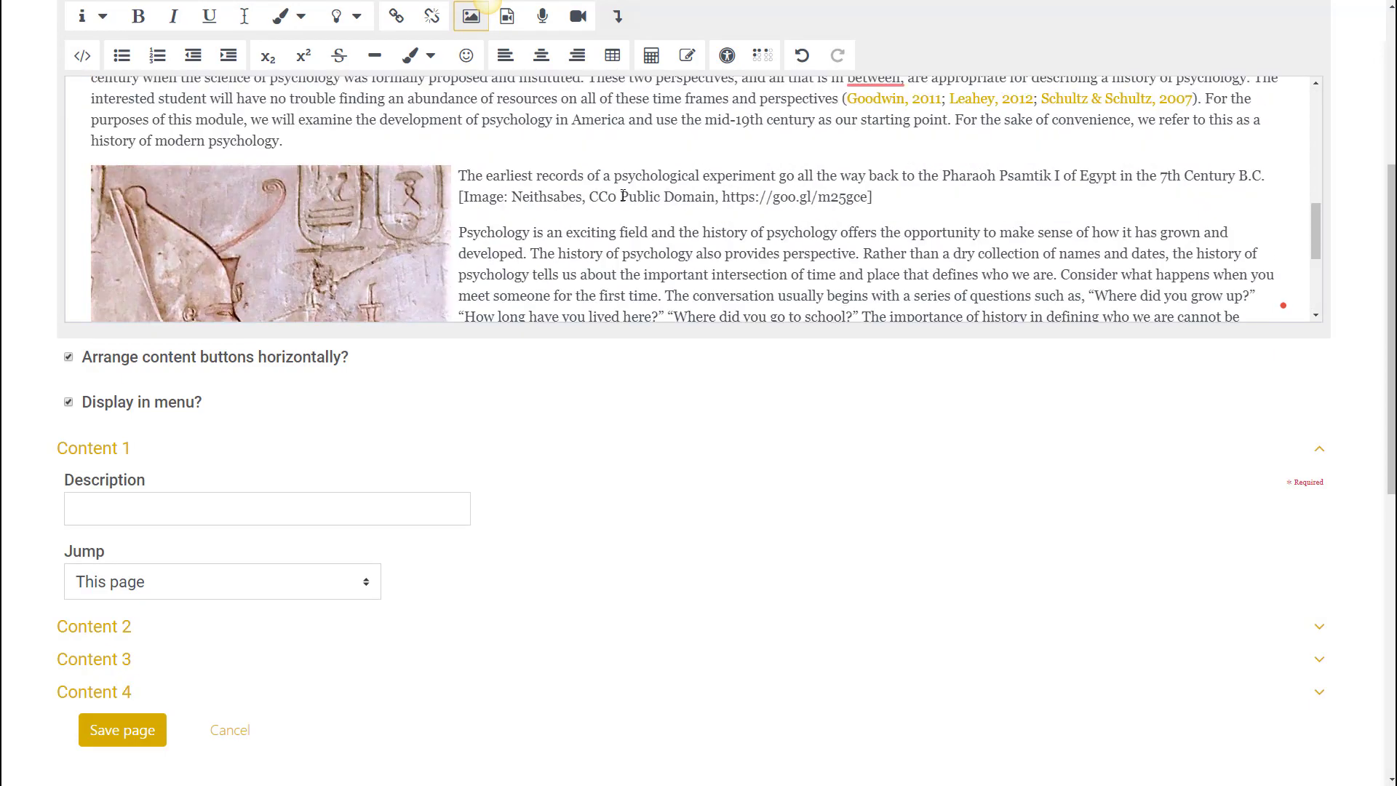
scroll(622, 193, "down", 1)
scroll(623, 193, "up", 1)
scroll(623, 193, "up", 3)
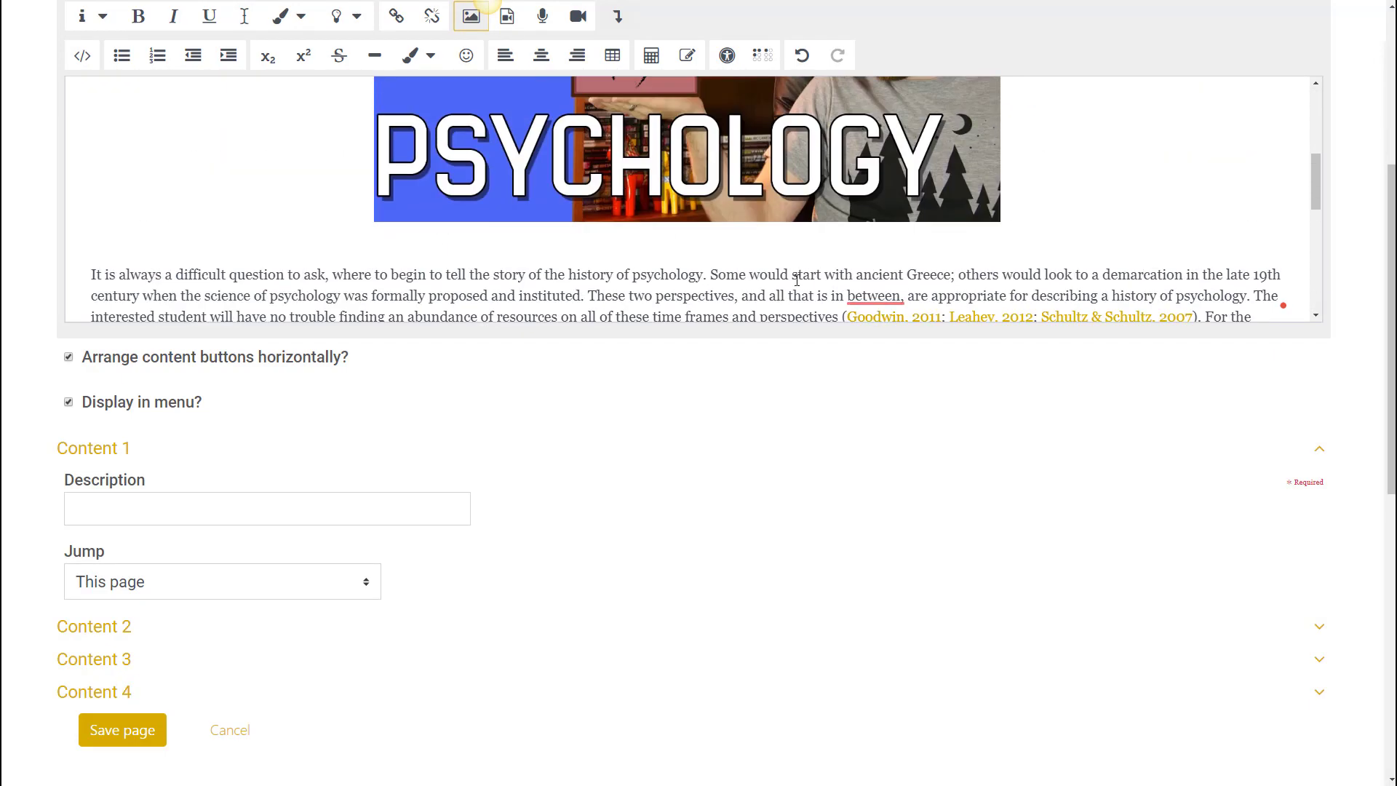
scroll(797, 280, "down", 6)
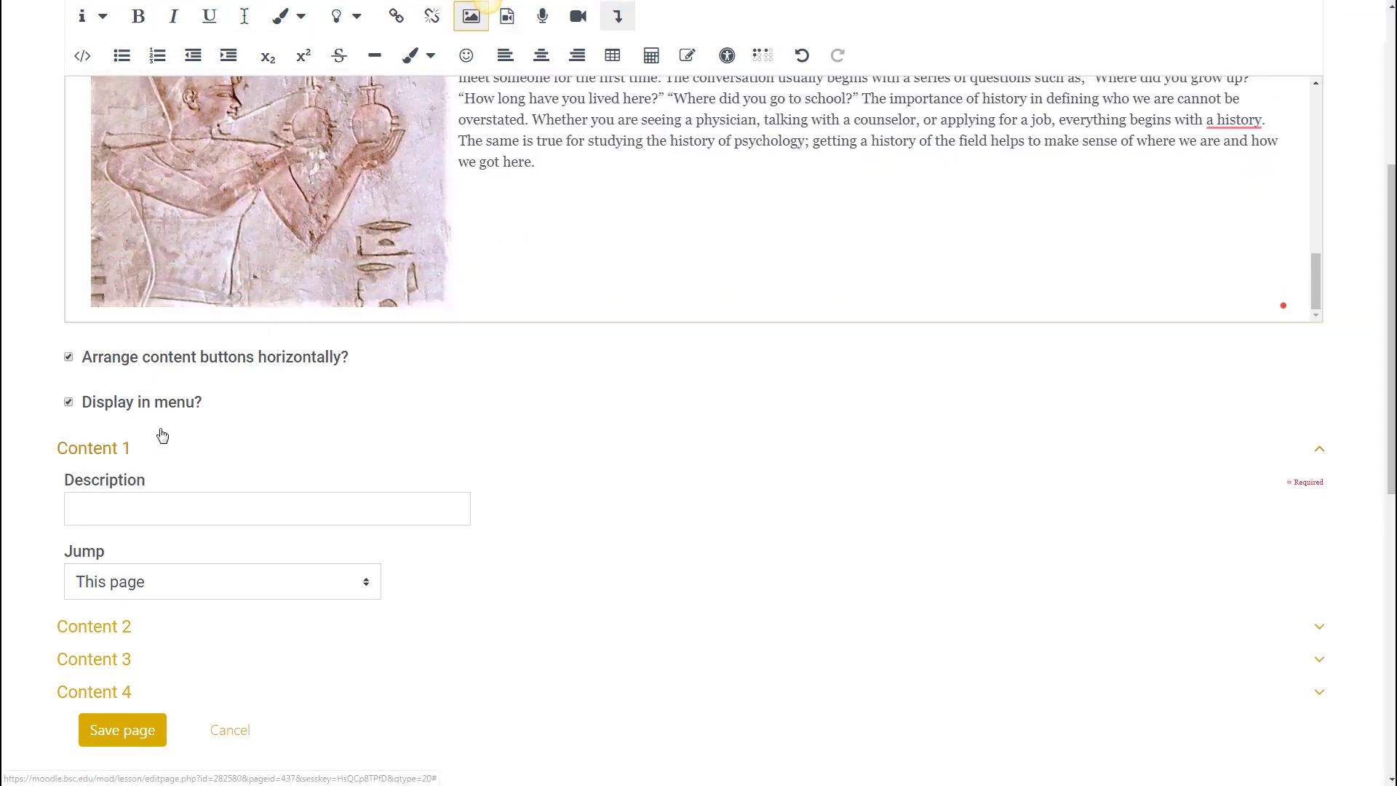
left_click(134, 503)
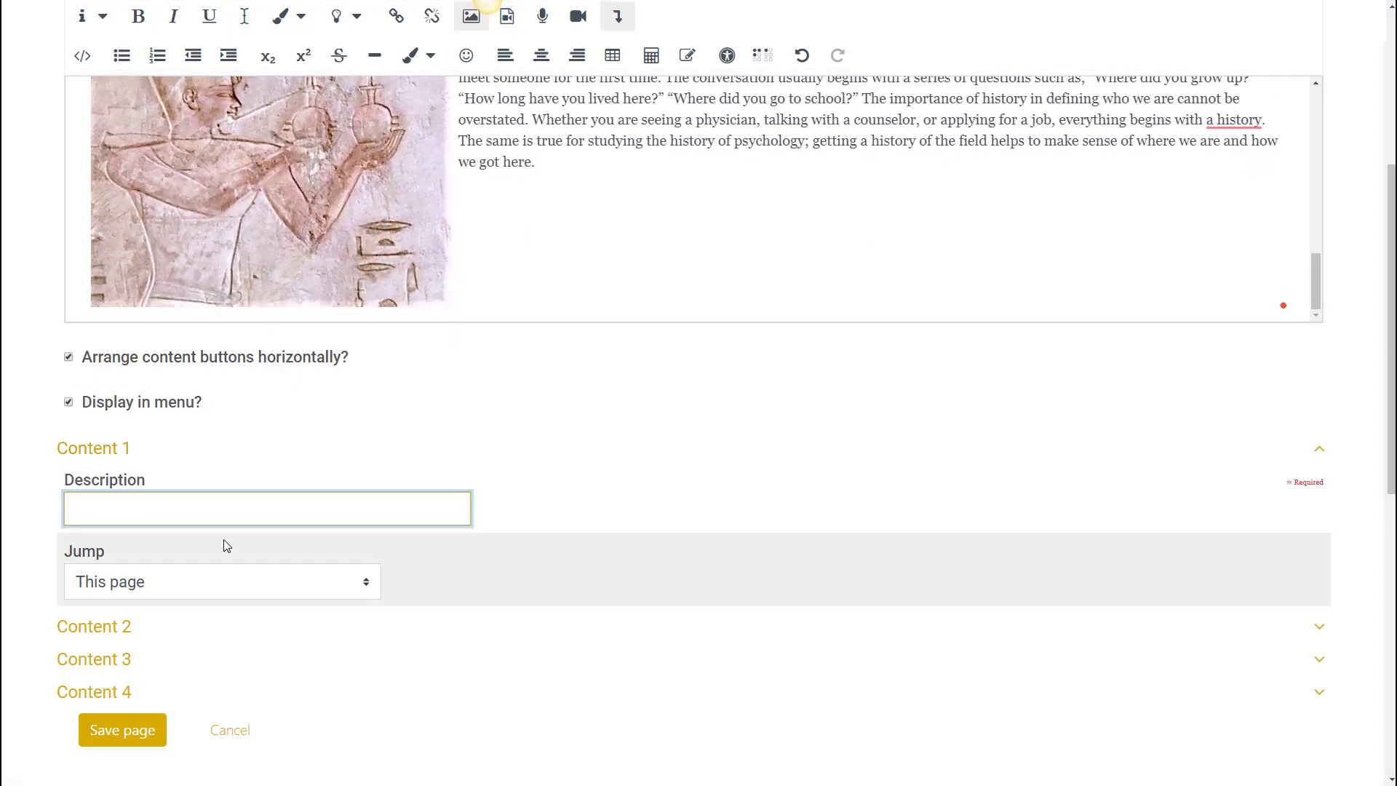
type("Previous")
left_click(217, 586)
left_click(202, 650)
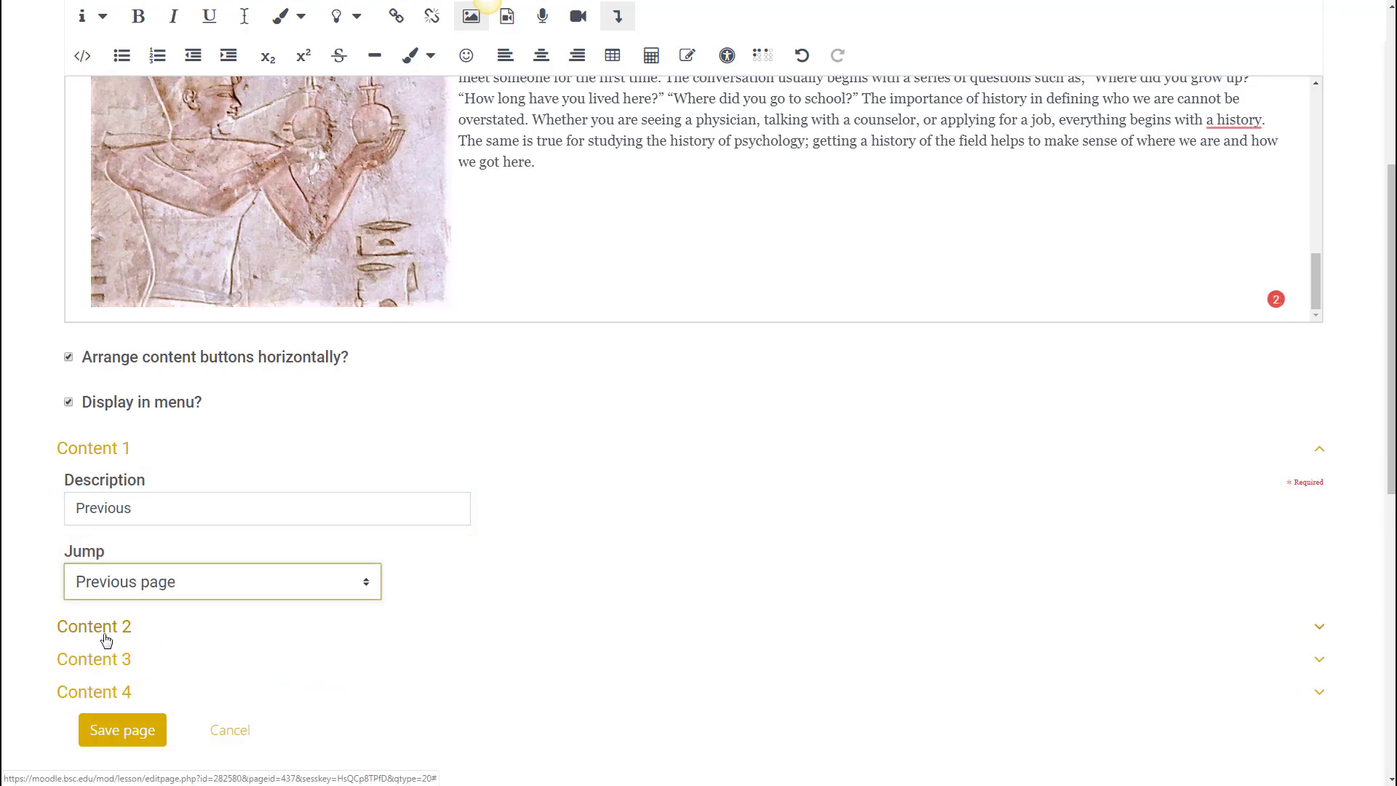
Give Content 2 of the Introduction page the description "Next", keep its jump to Next page, and save the page.
left_click(81, 628)
scroll(139, 642, "down", 1)
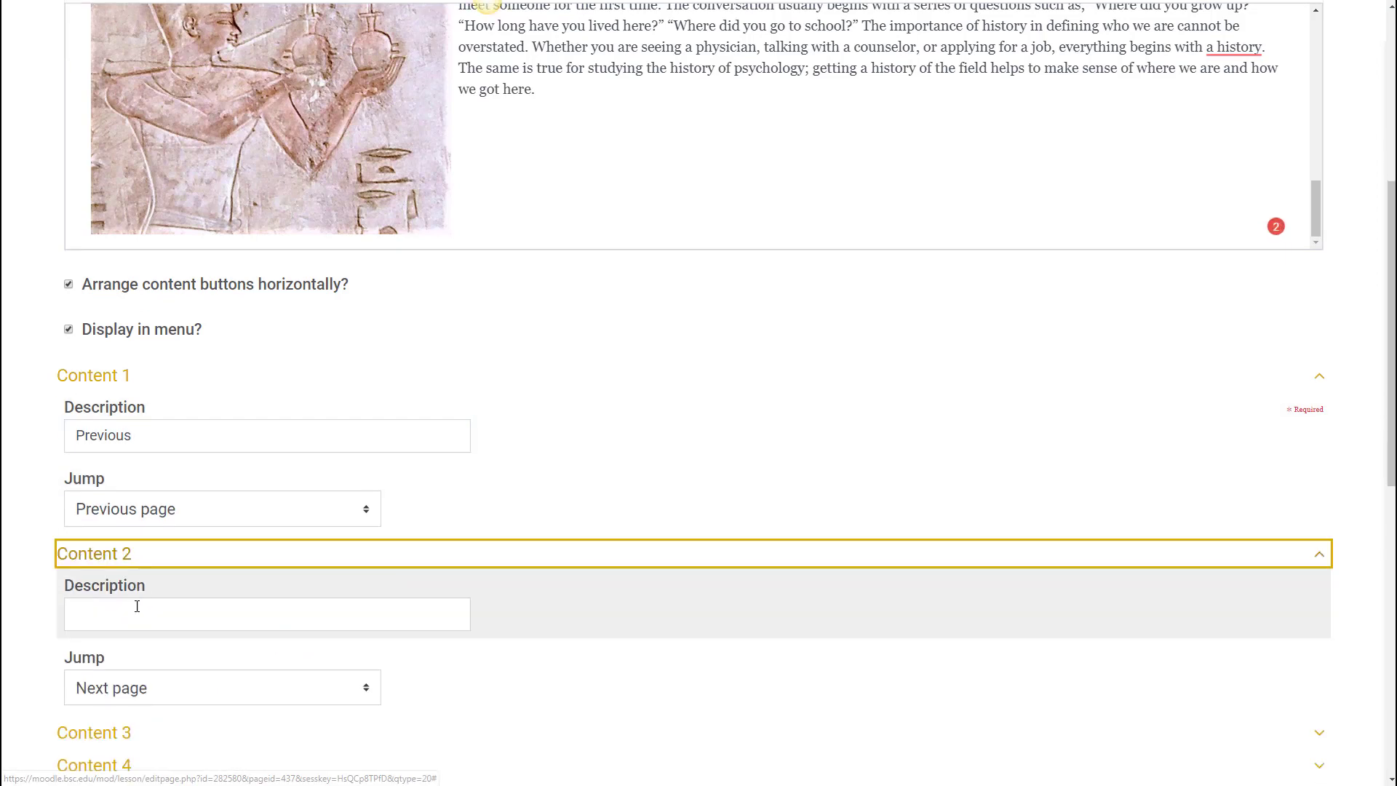
left_click(140, 616)
type("Next")
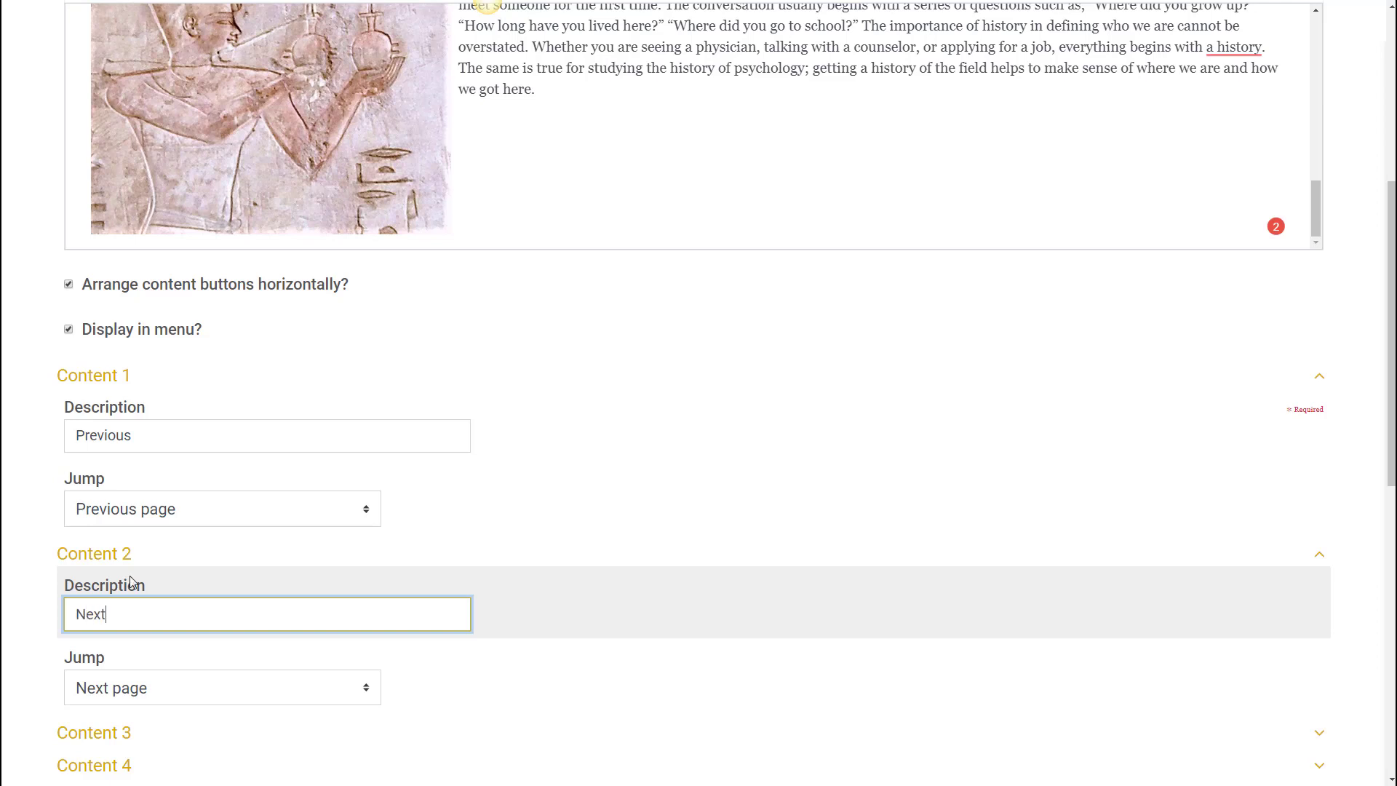
scroll(146, 543, "down", 2)
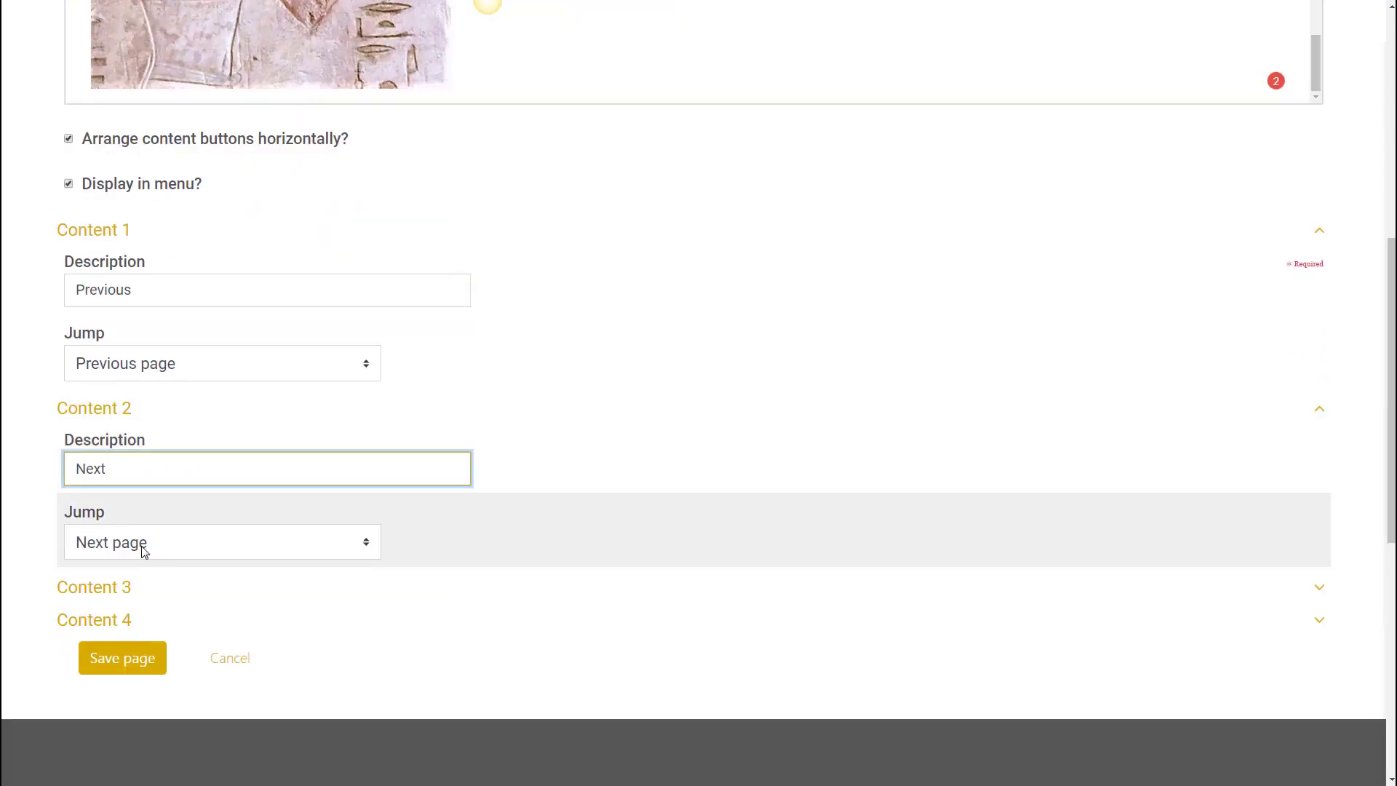
left_click(125, 659)
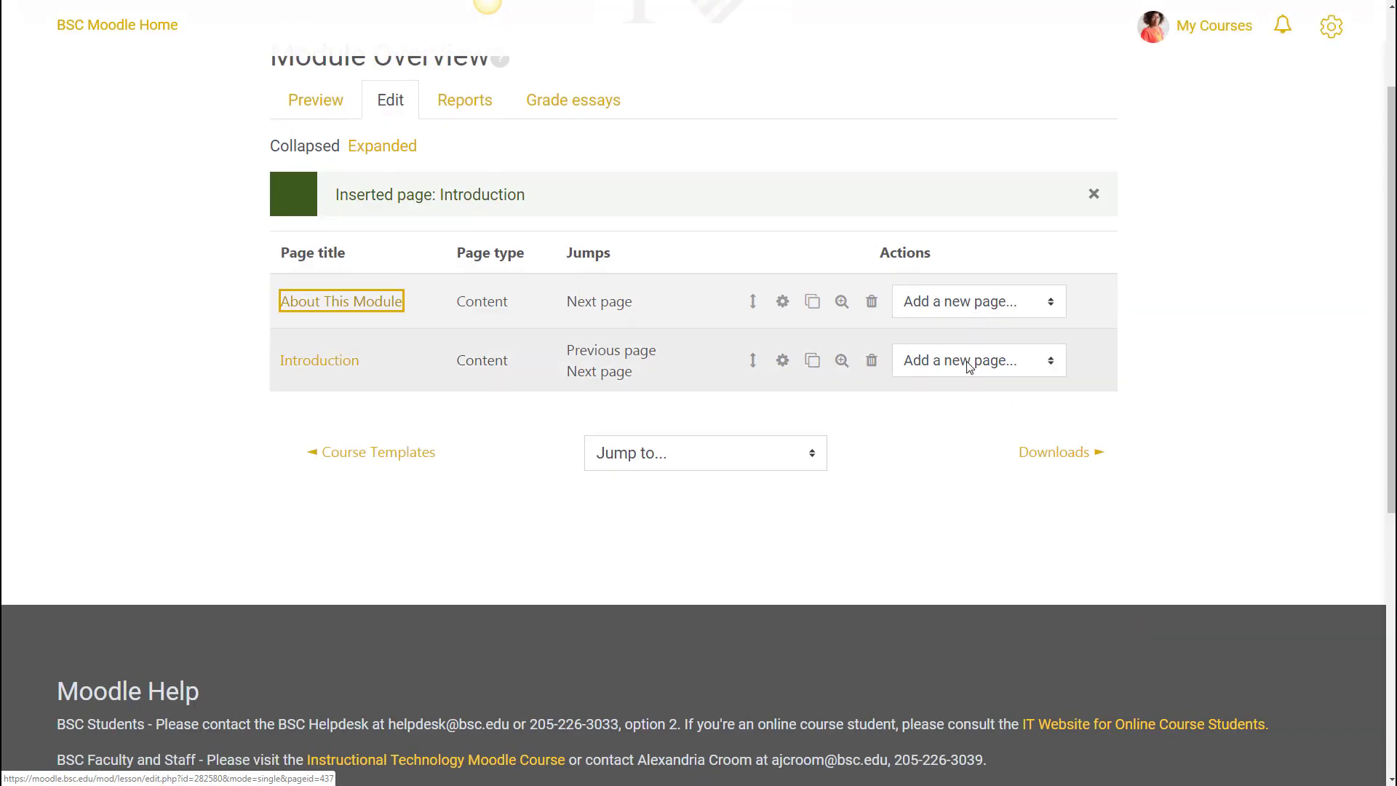
Add a content page after Introduction and title it "A Prehistory of Psychology".
left_click(992, 362)
left_click(967, 439)
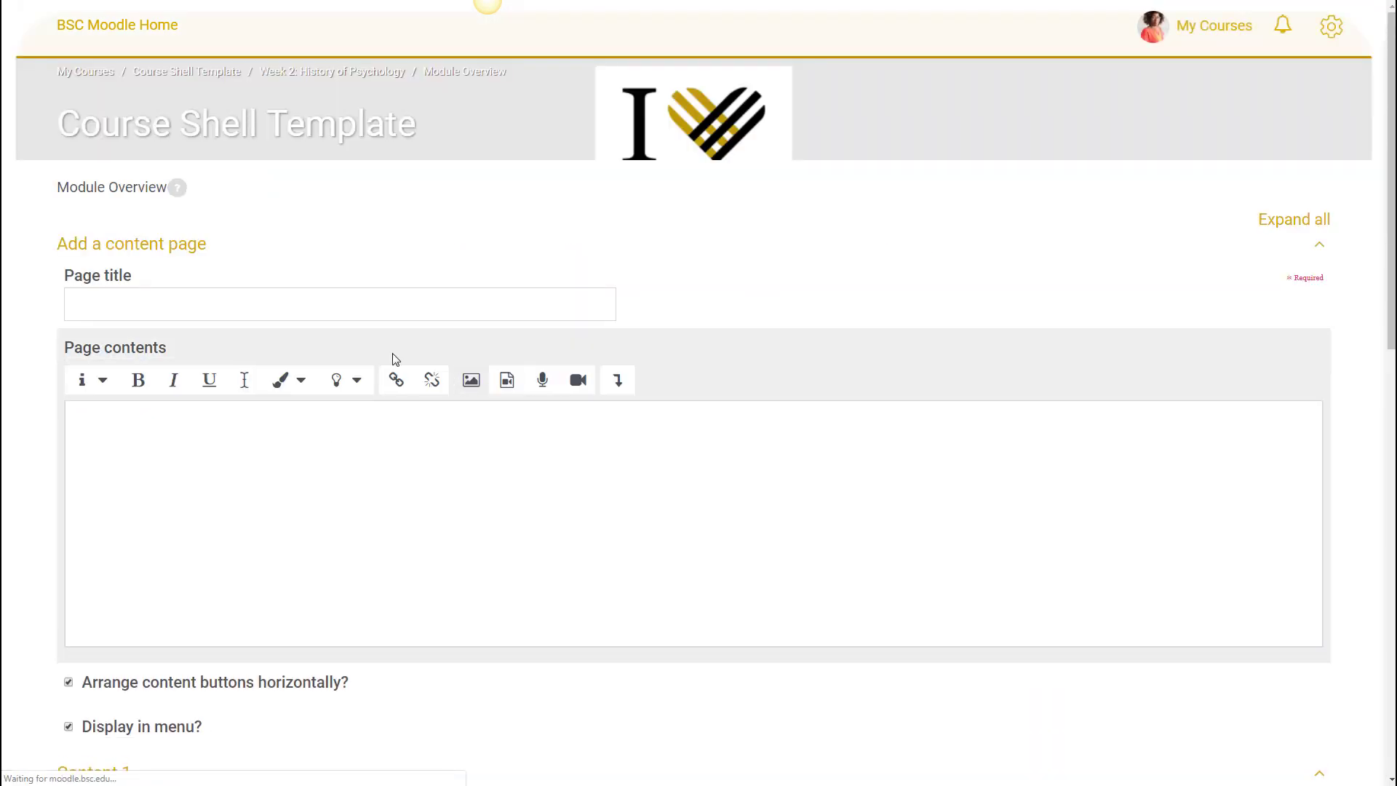
left_click(254, 318)
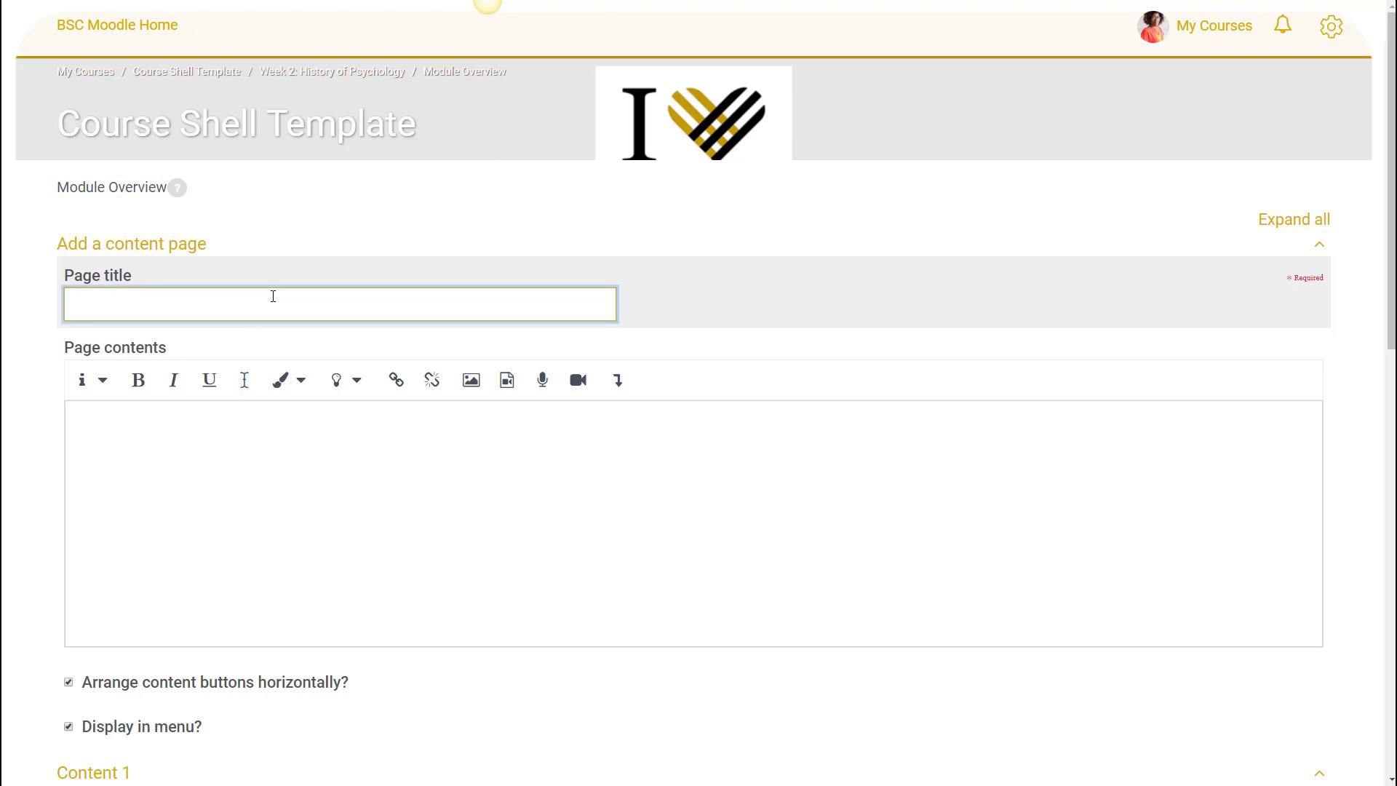
type("A Prehistory of Psychology")
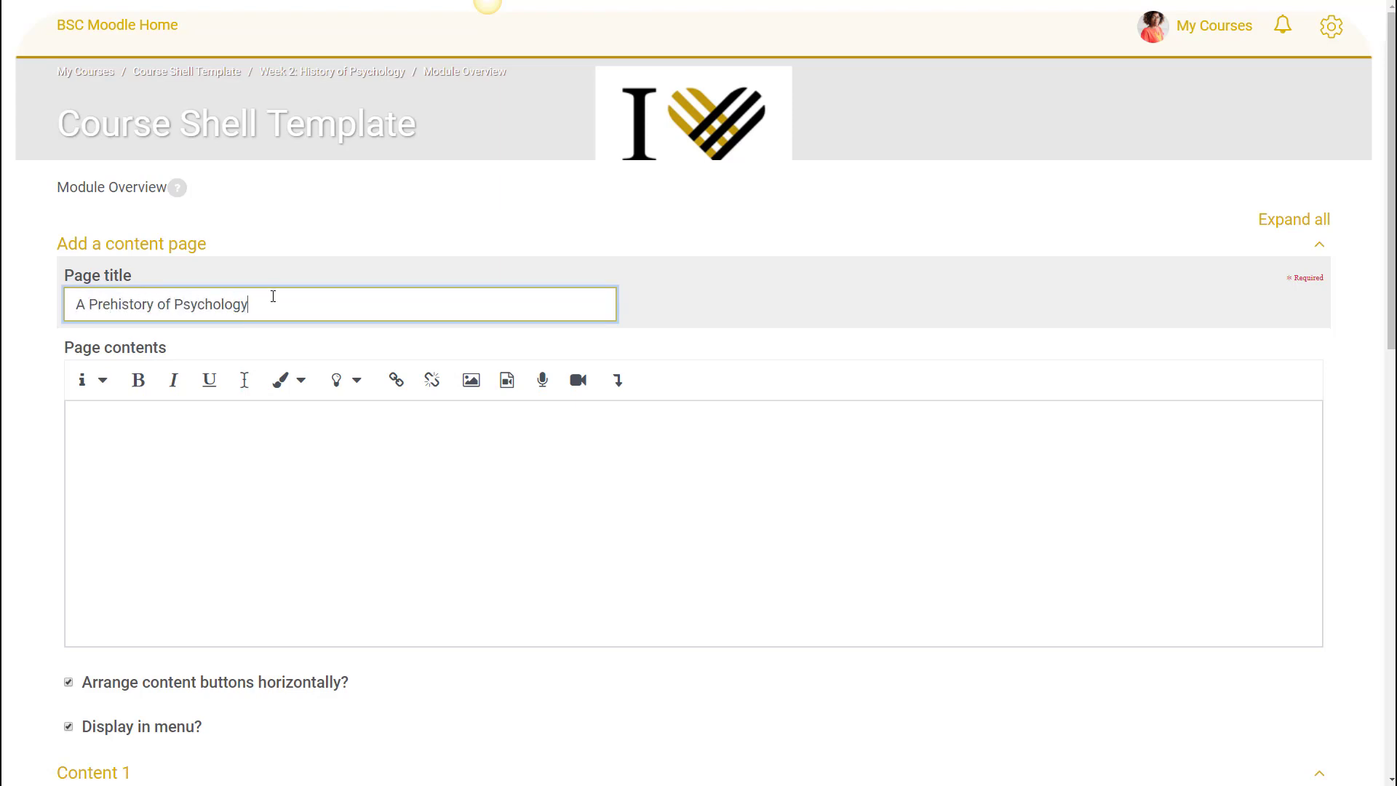
Fill the page contents with the source paragraph beginning "Precursors to American psychology can be found in philosophy and physiology.".
left_click(321, 427)
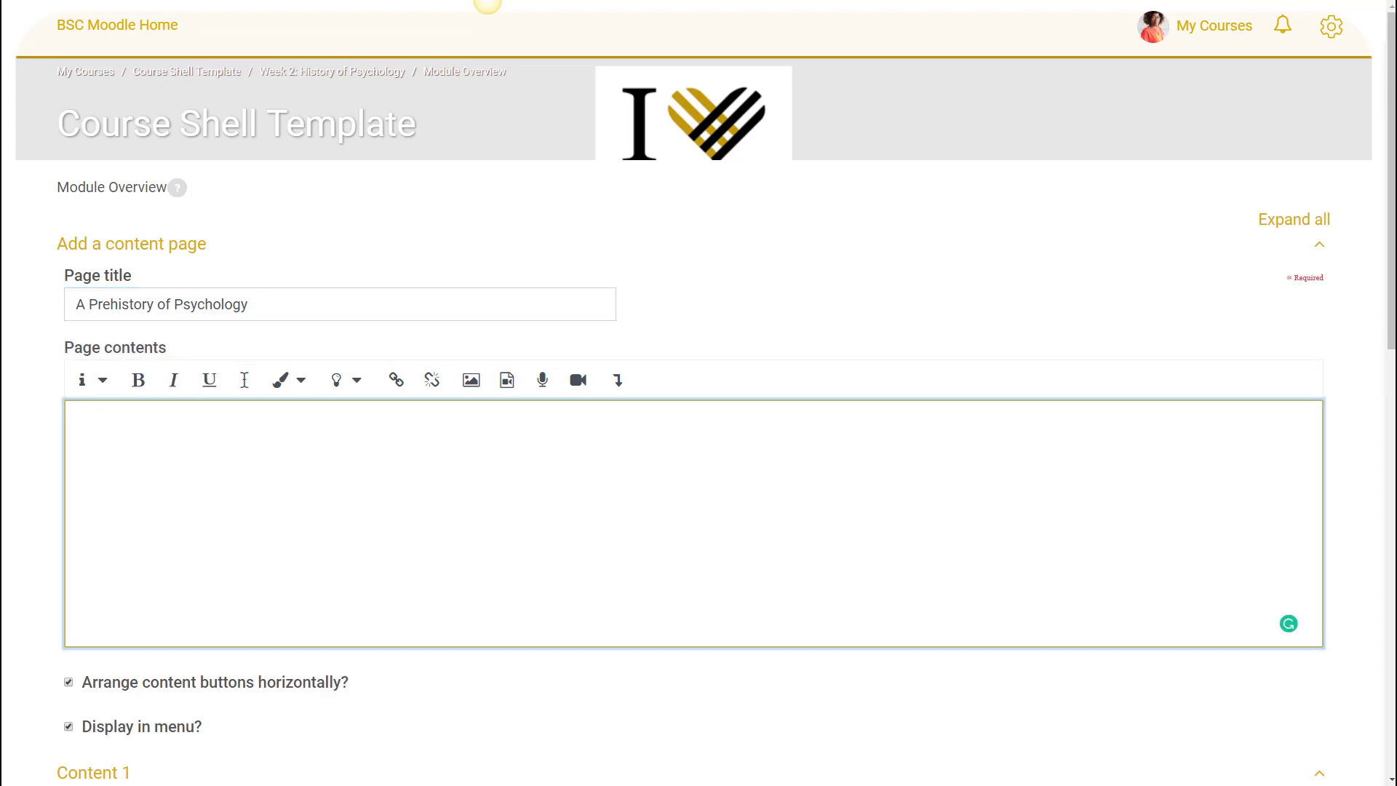
left_click(487, 0)
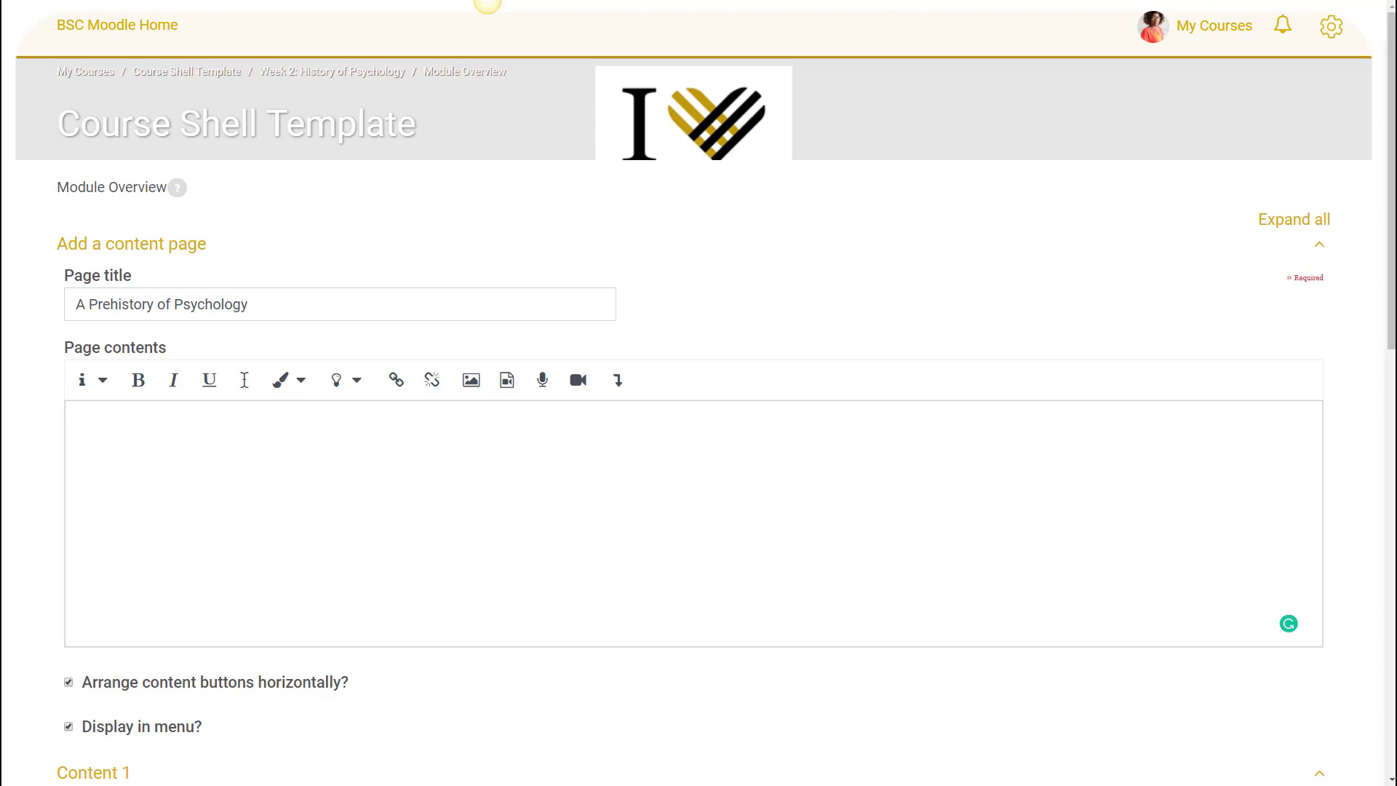
left_click(240, 415)
type("Precursors to American psychology can be found in philosophy and physiology. Philosophers such as John Locke (1632–1704) and Thomas Reid (1710–1796) promoted empiricism, the idea that all knowledge comes from experience. The work of Locke, Reid, and others emphasized the role of the human observer and the primacy of the senses in defining how the mind comes to acquire knowledge. In American colleges and universities in the early 1800s, these principles were taught as courses on mental and moral philosophy. Most often these courses taught about the mind based on the faculties of intellect, will, and the senses (Fuchs, 2000).")
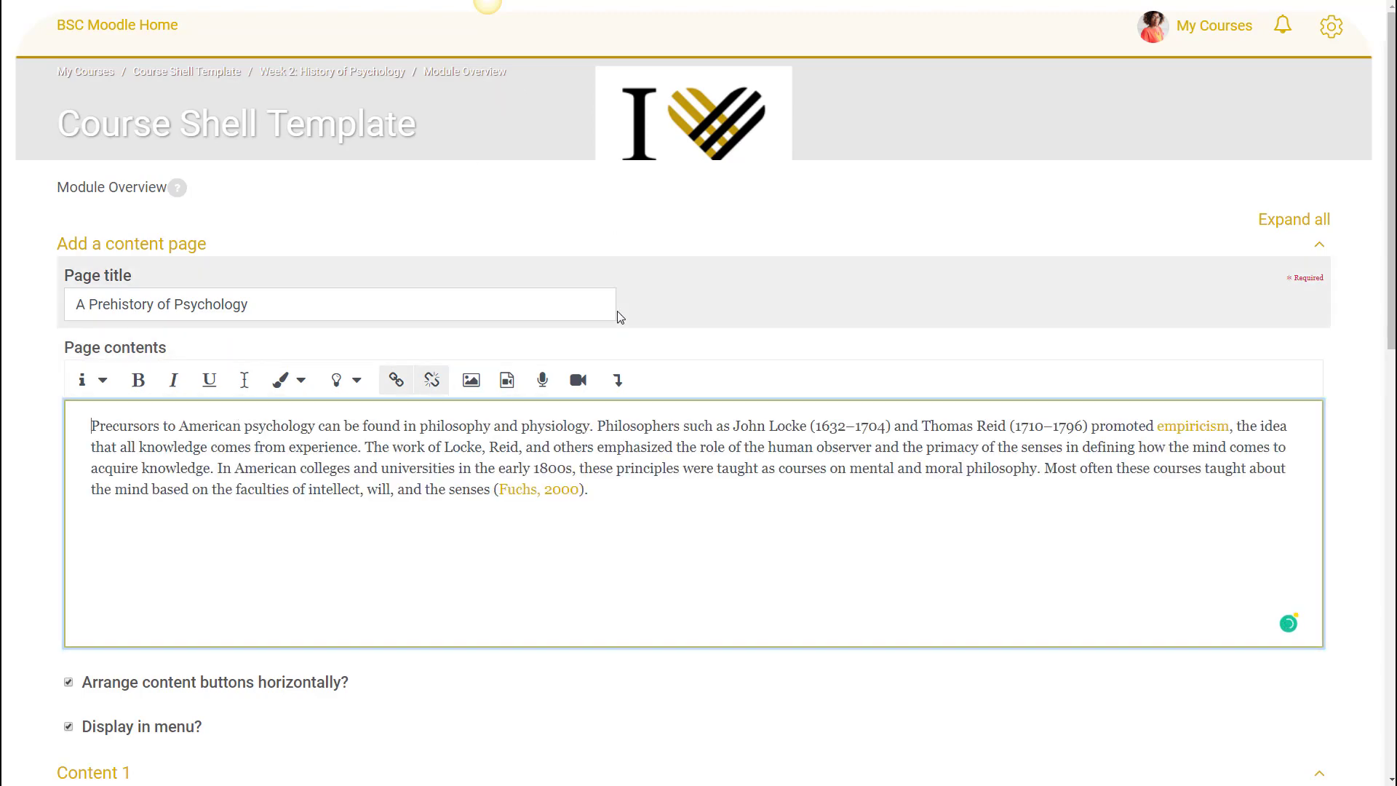
Set Content 1 of the Prehistory page to the description "Previous" with a jump to Previous page.
scroll(614, 311, "down", 5)
left_click(199, 469)
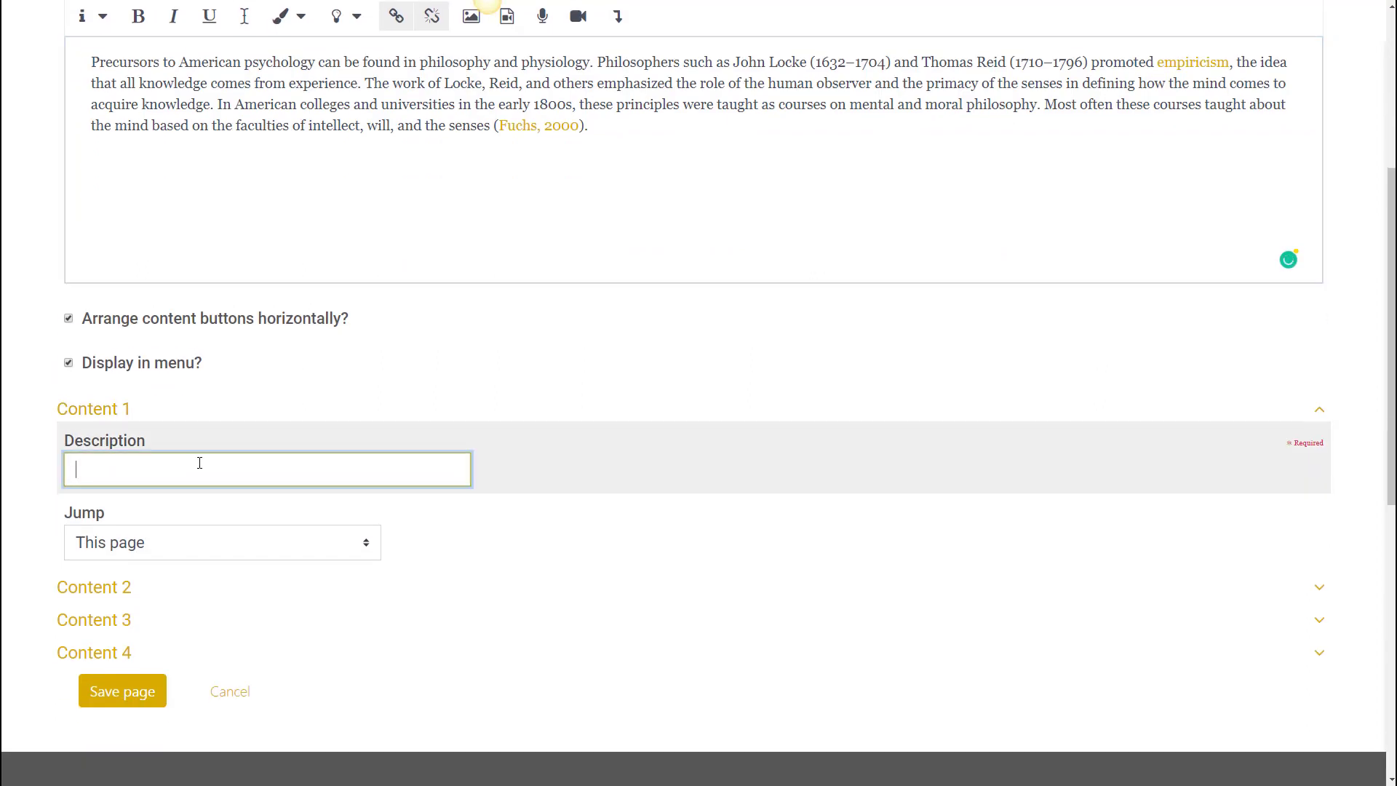
type("Previous")
scroll(240, 589, "down", 1)
left_click(227, 472)
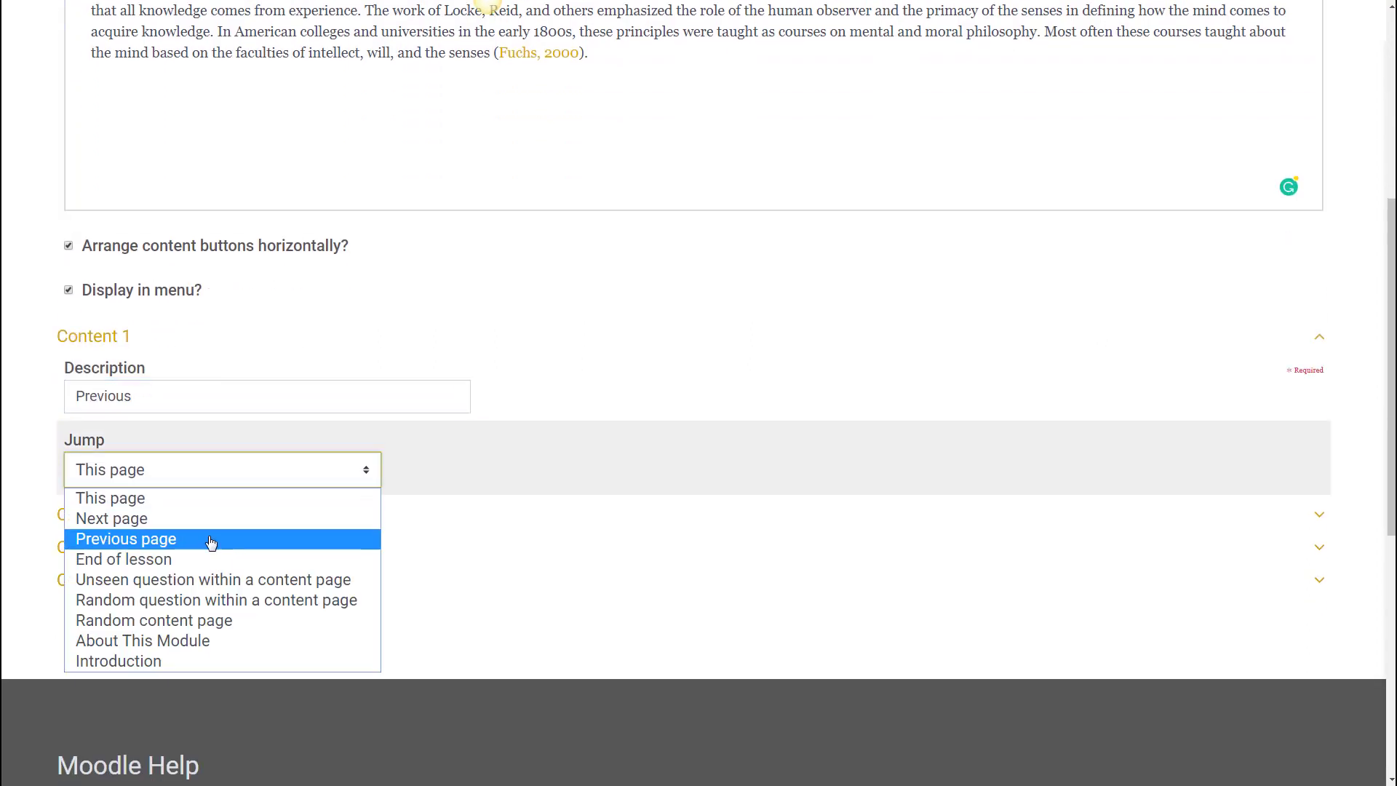
left_click(212, 539)
Set Content 2 of the Prehistory page to the description "Next", keep its jump to Next page, and save the page.
left_click(130, 517)
left_click(171, 564)
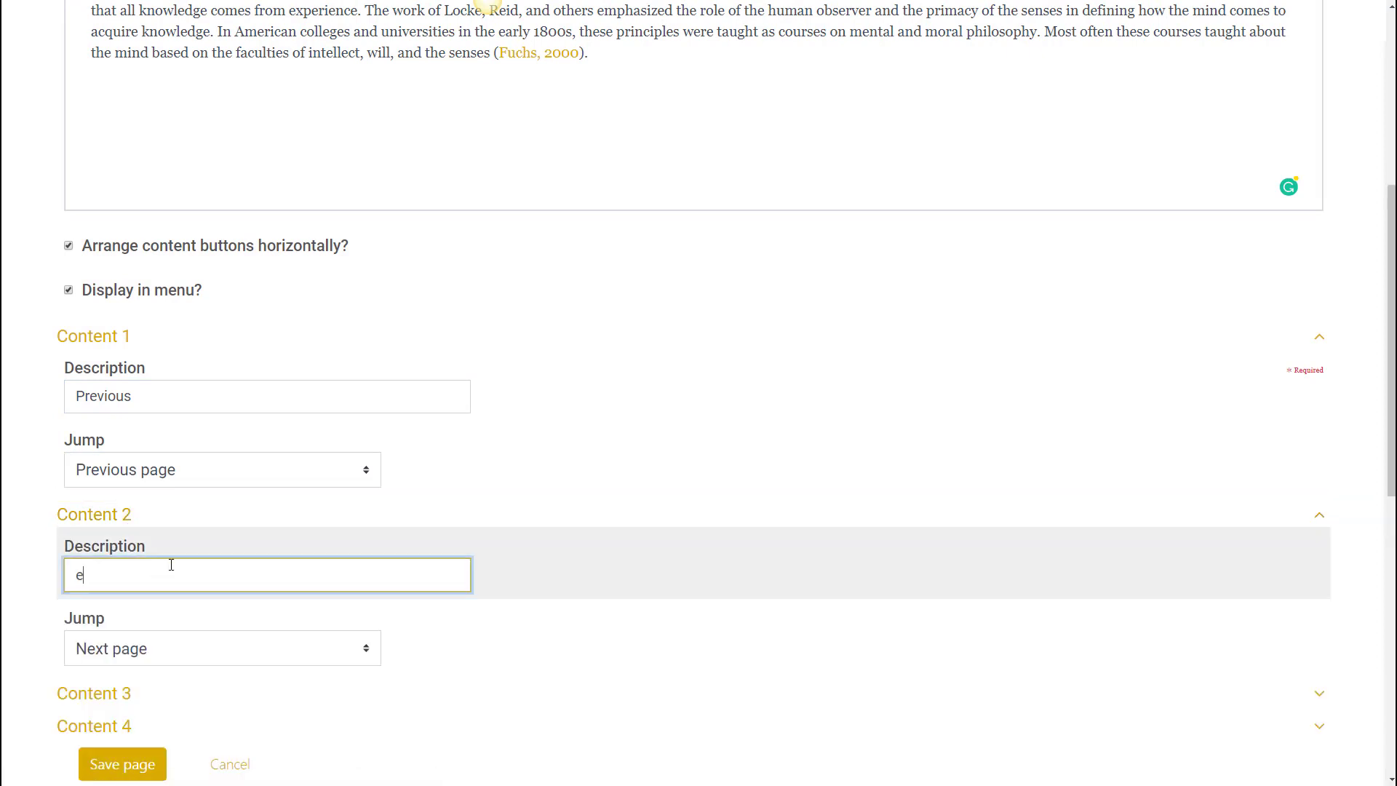
type("Next")
scroll(112, 547, "down", 4)
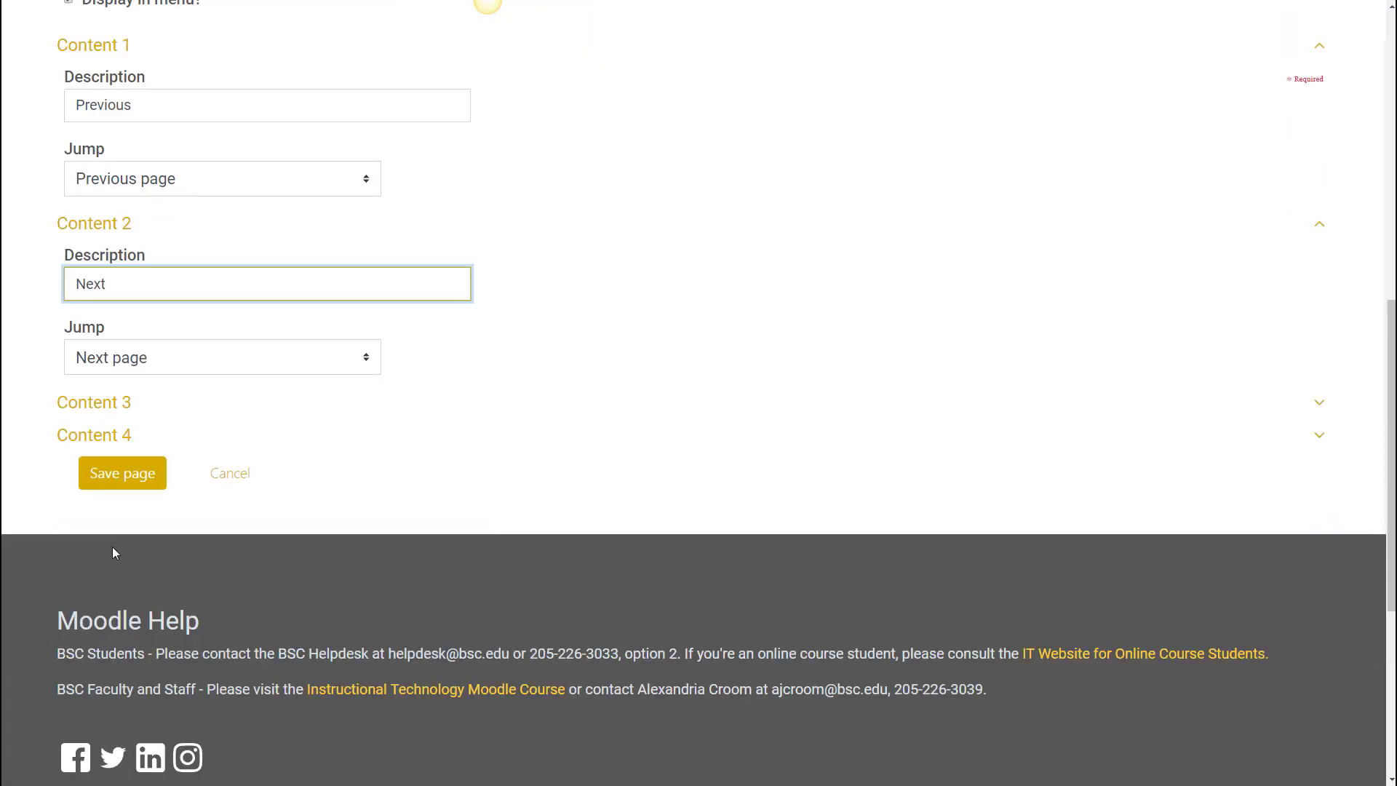
left_click(102, 477)
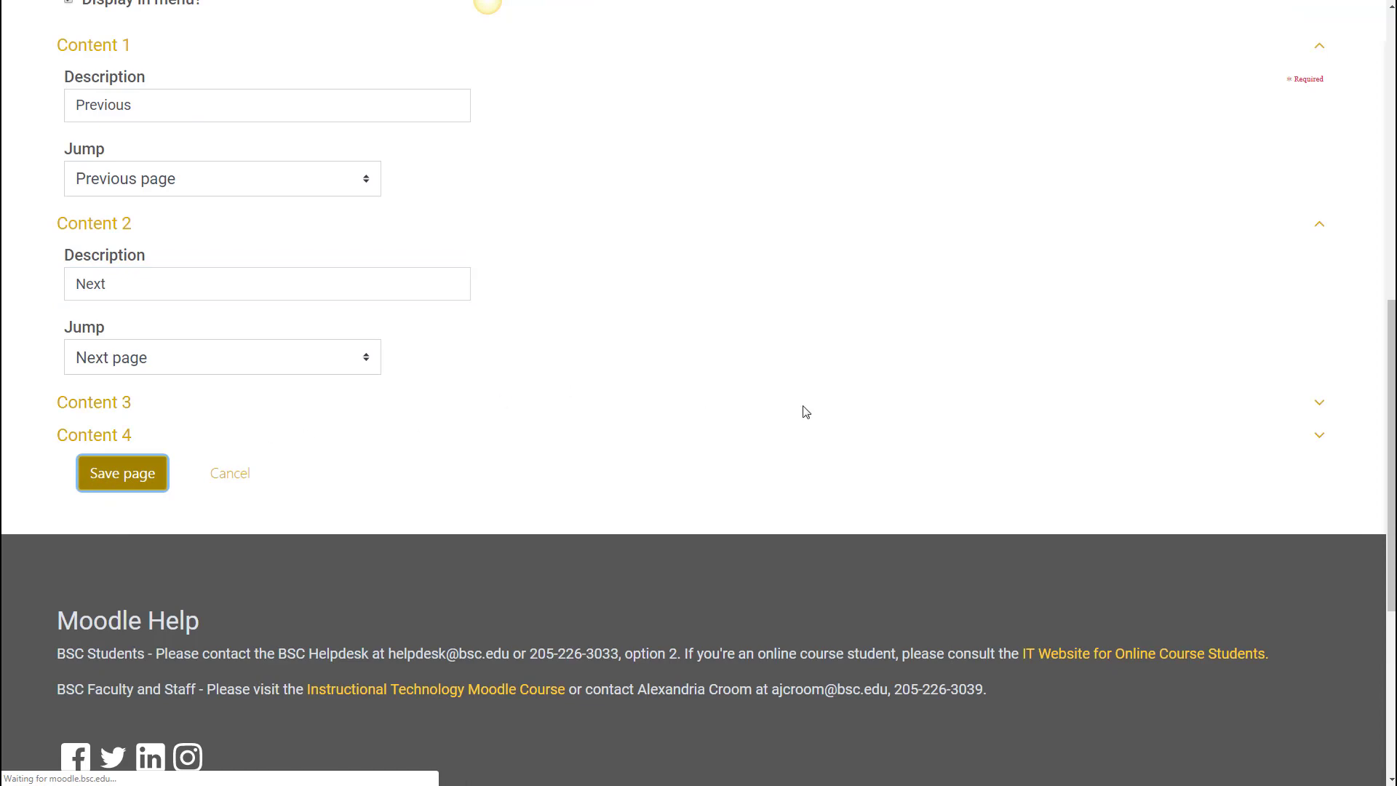
Add a content page after About This Module and title it "Objectives".
scroll(732, 392, "up", 6)
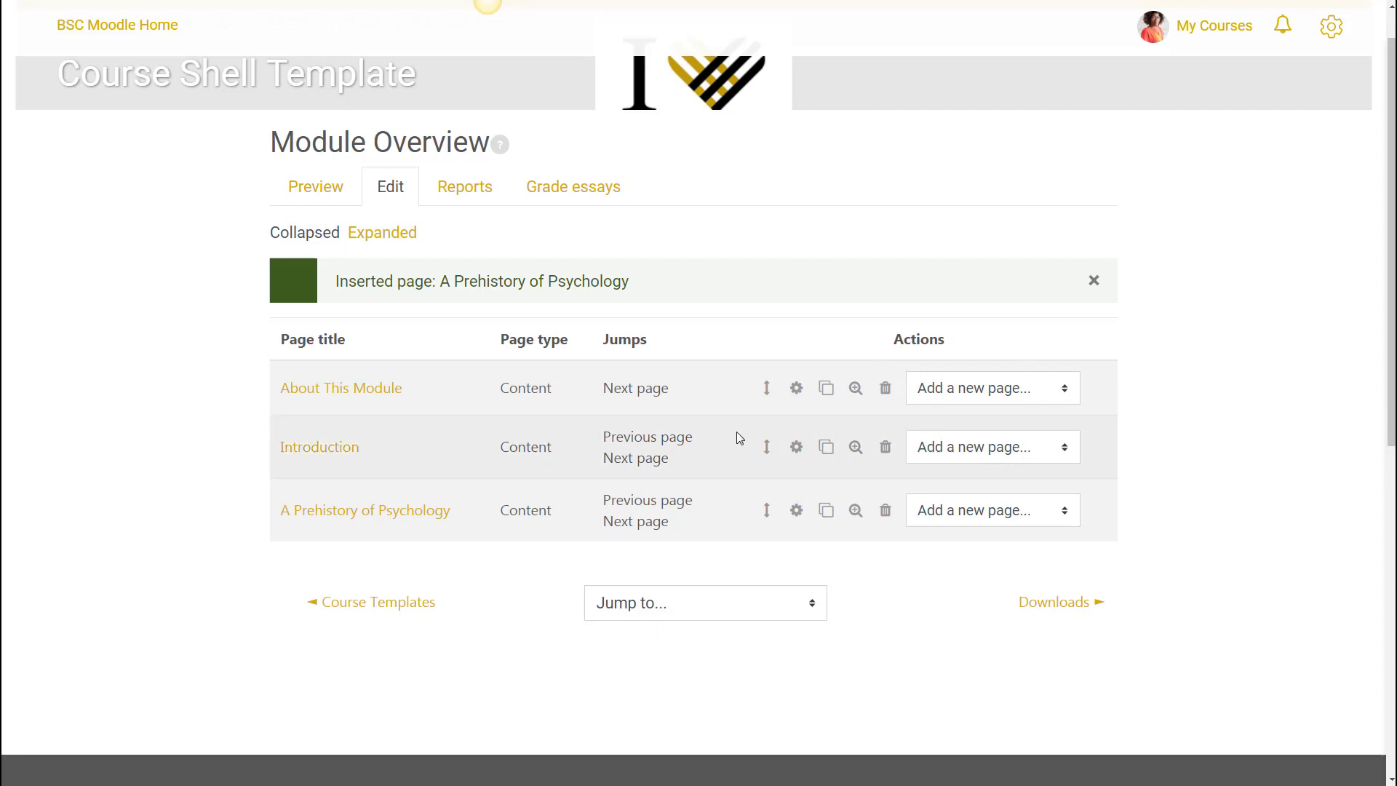
scroll(955, 435, "up", 1)
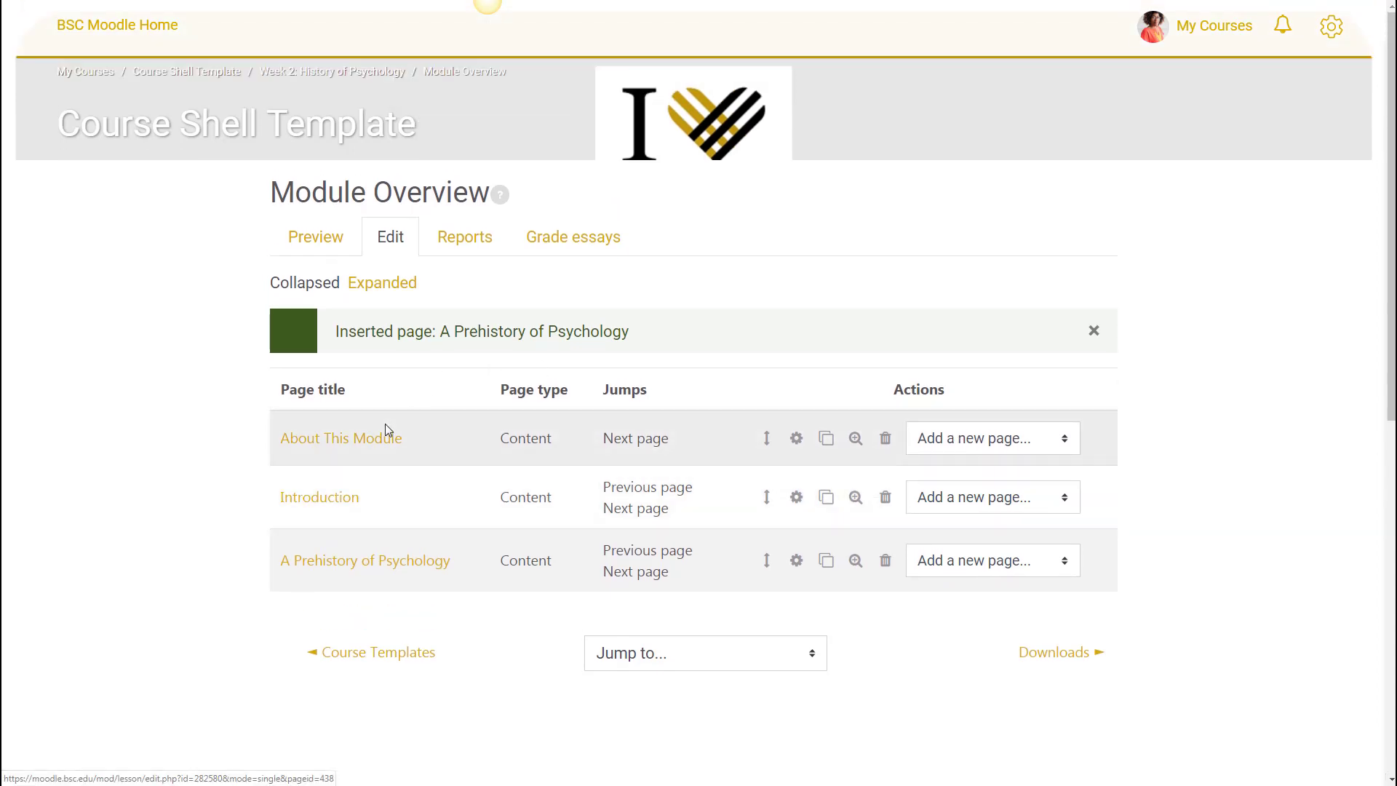
left_click(965, 444)
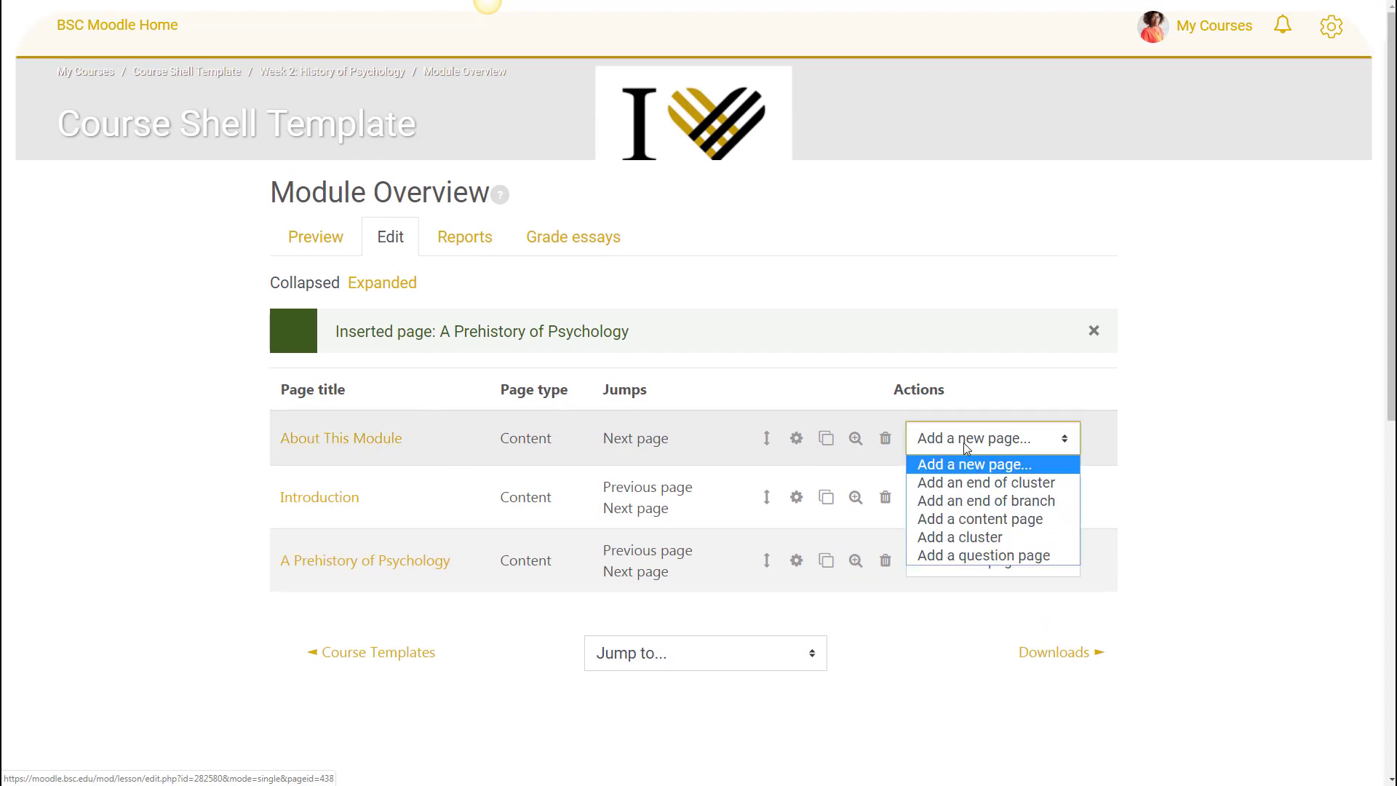
left_click(975, 518)
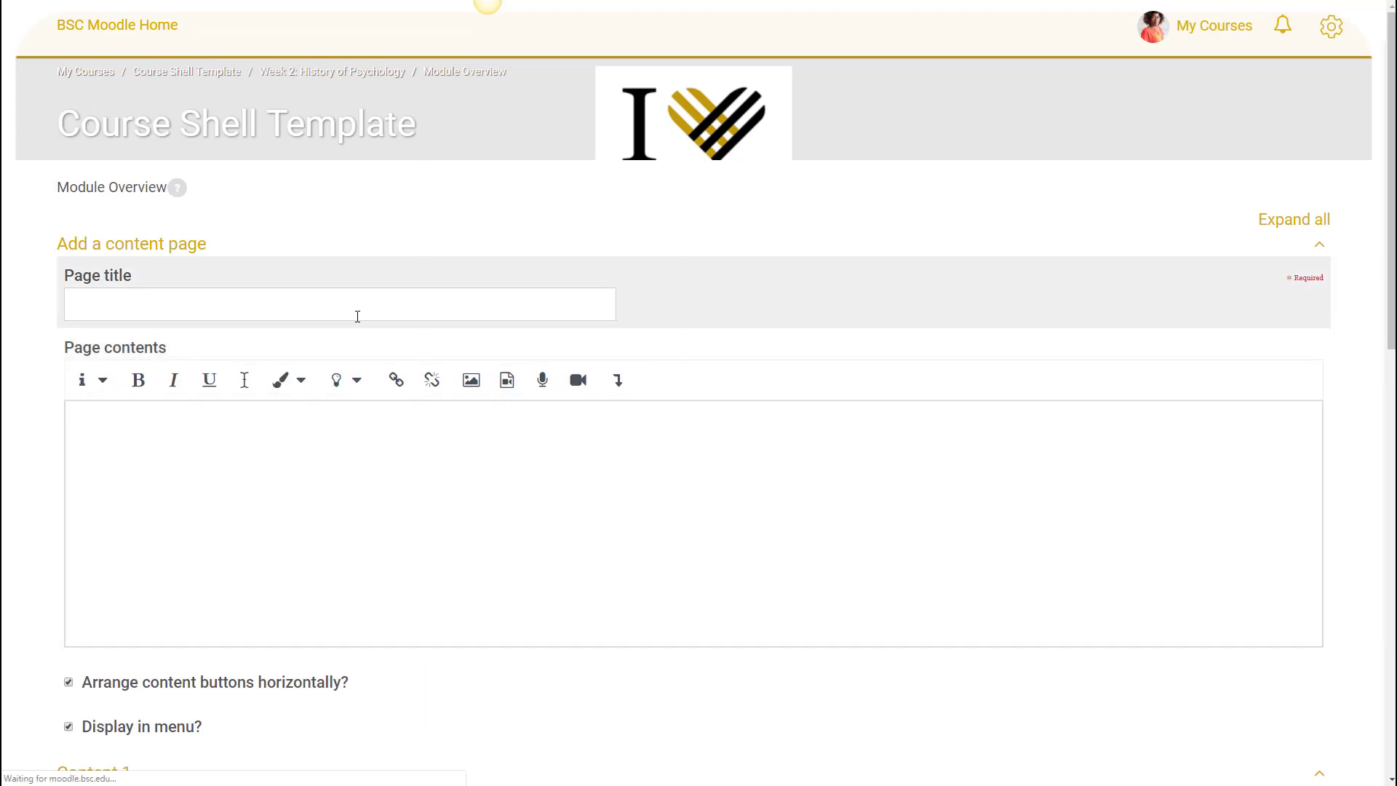
left_click(360, 315)
type("Ob")
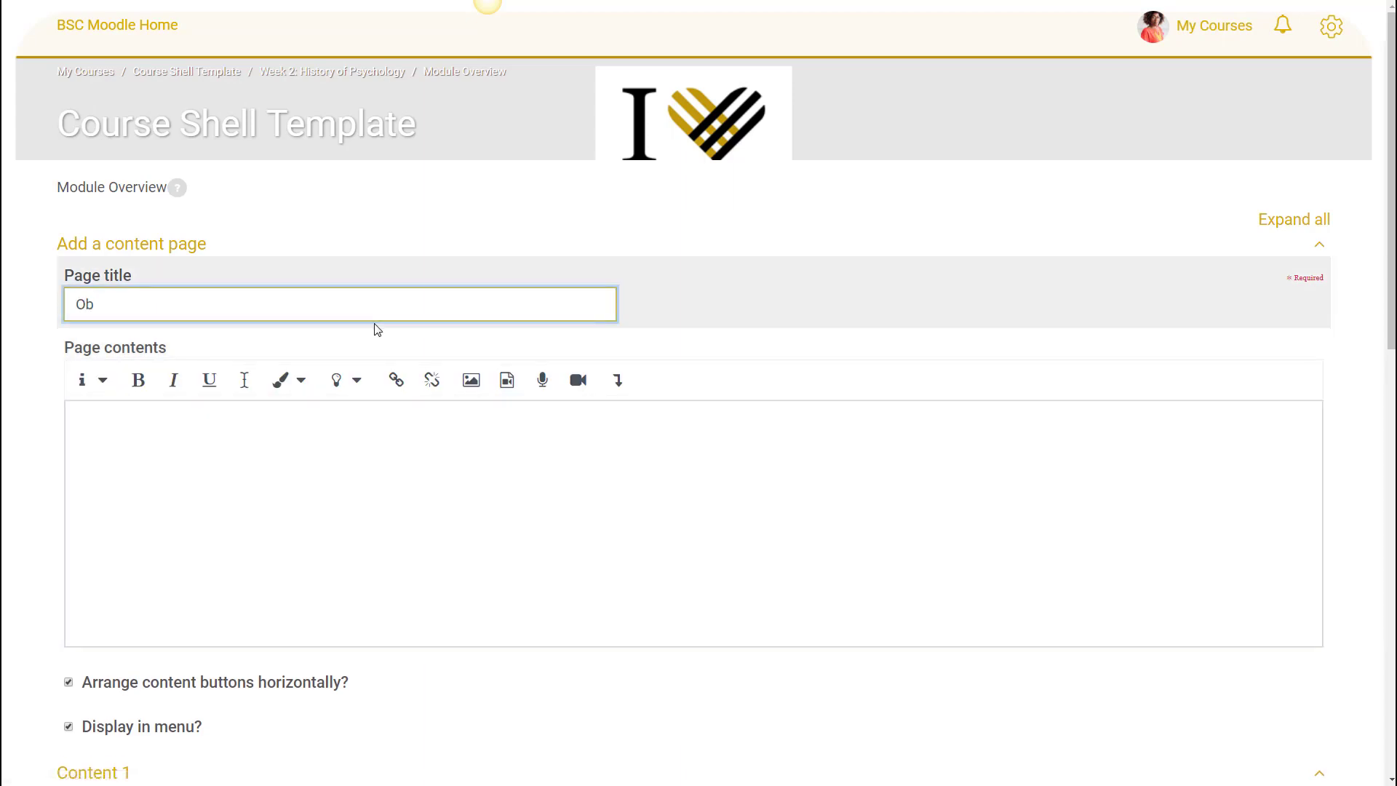
type("jectives")
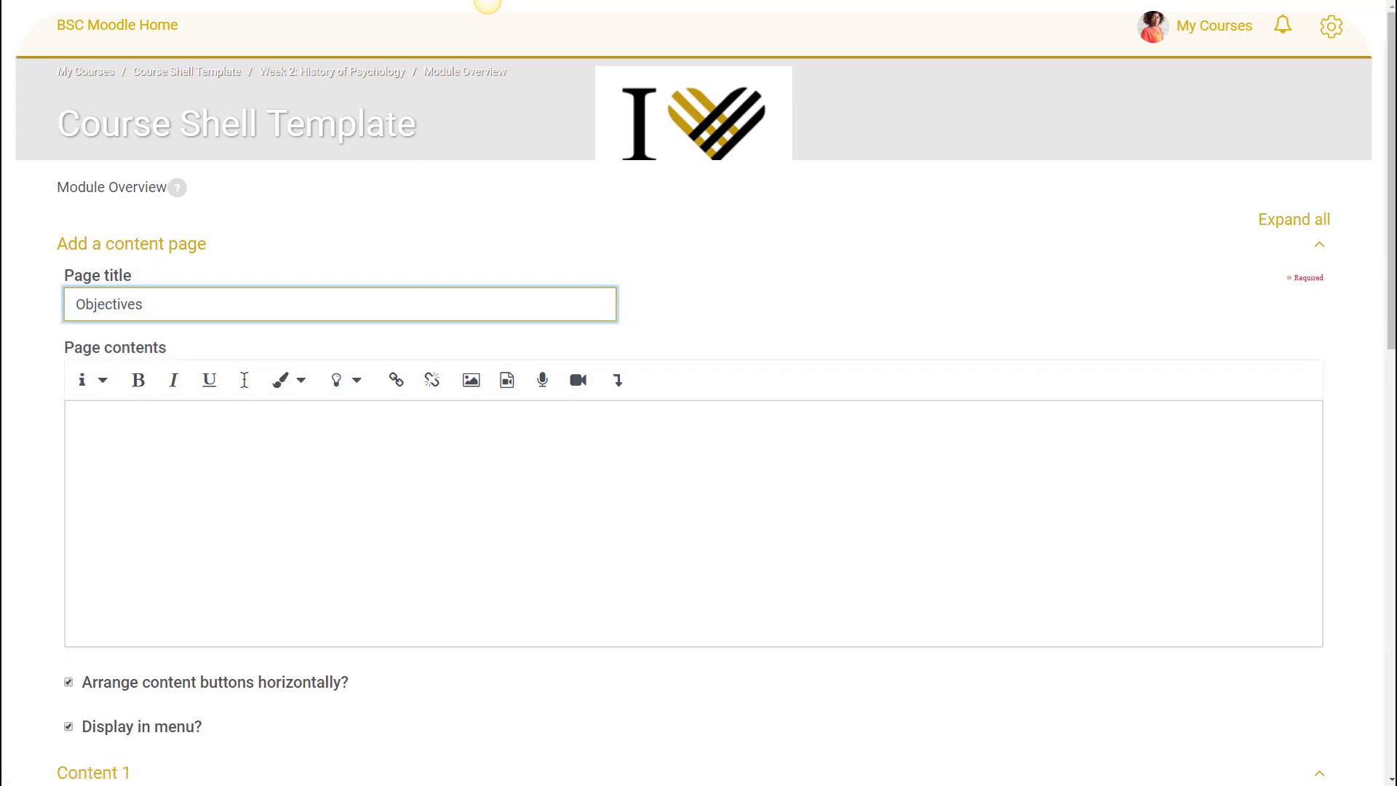
Fill the Objectives page contents with the source's "Learning Objectives" heading and its bulleted list.
left_click(487, 1)
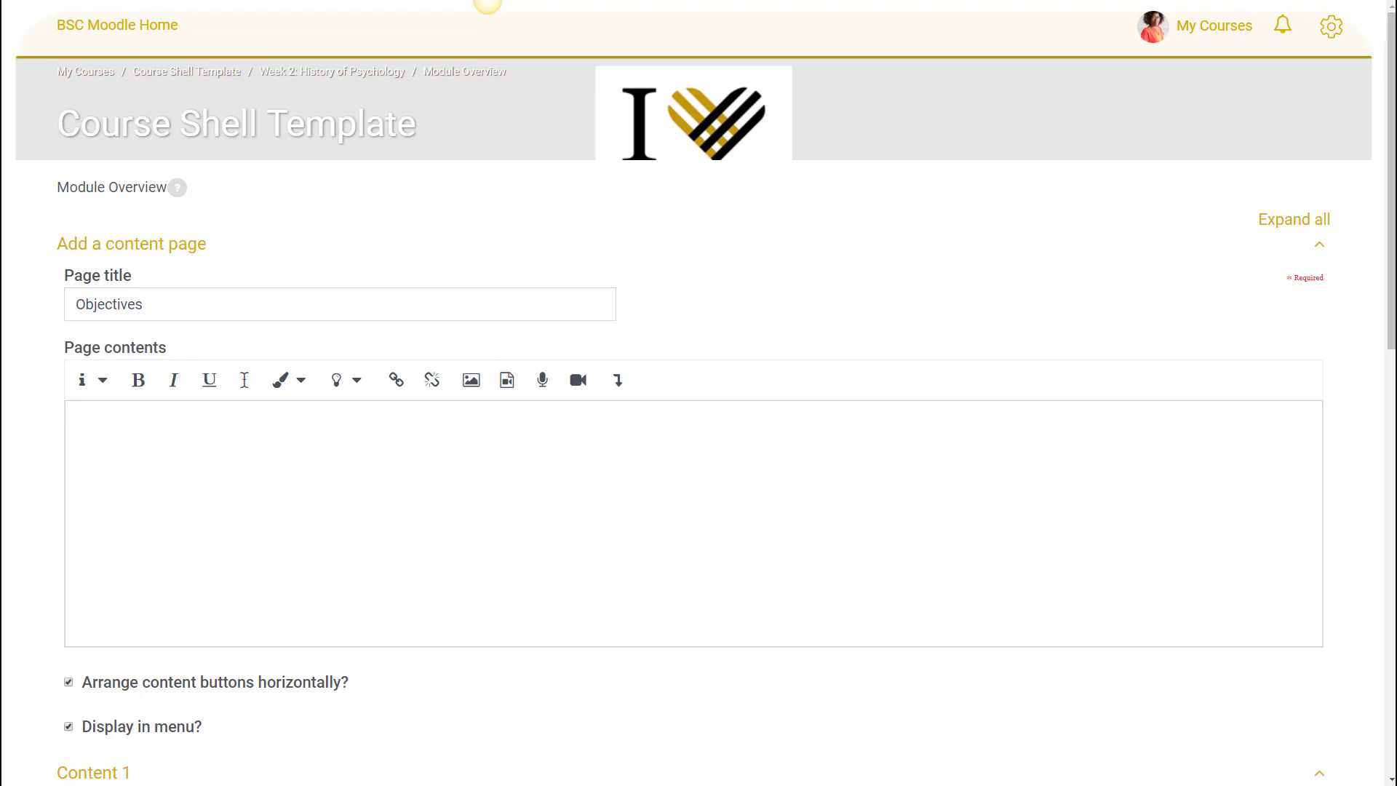
left_click(109, 475)
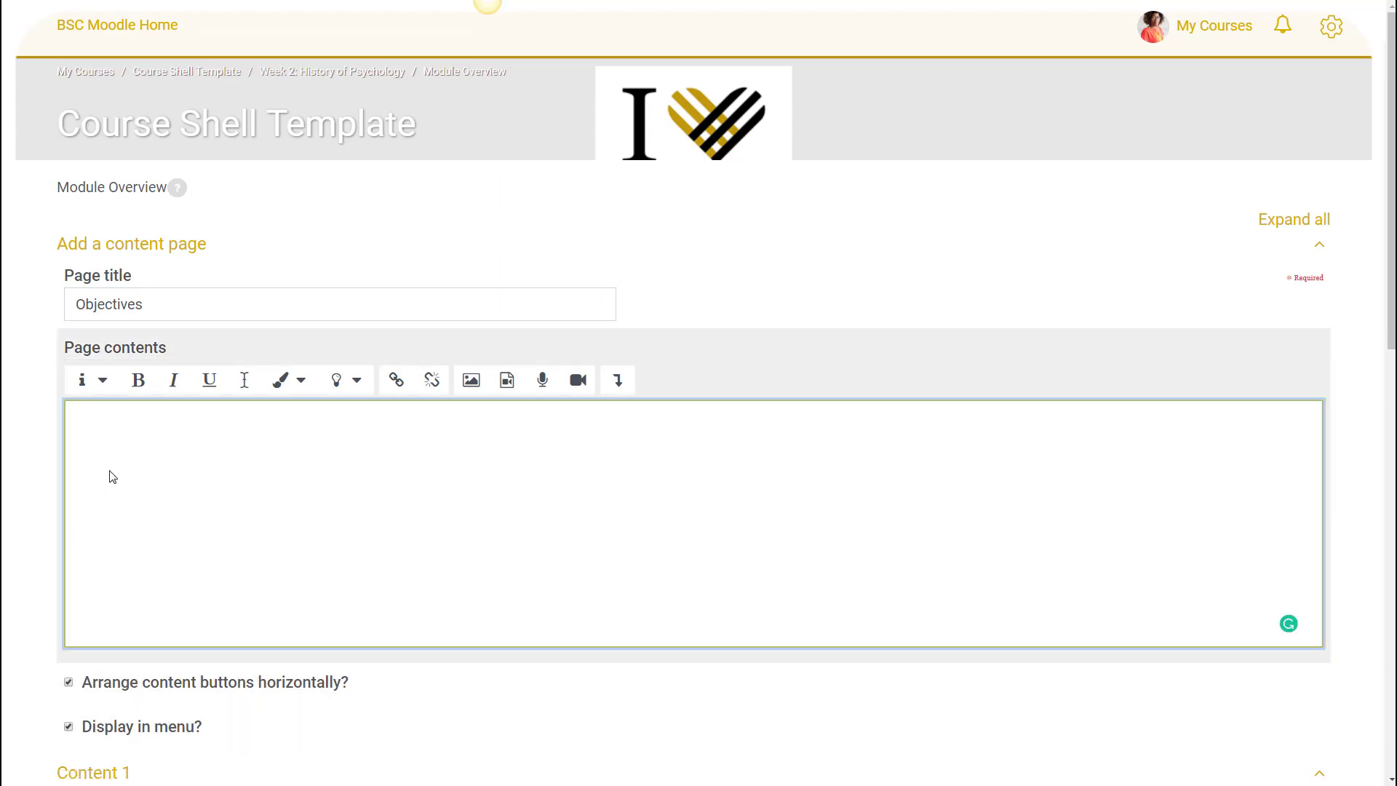
type("Learning Objectives Describe the processes in the establishment of the science of psychology. Identify key individuals and events in the history of American psychology. Describe the rise of professional psychology in America. Develop a basic understanding of the processes of scientific development and change. Recognize the role of women and people of color in the history of American psychology.")
Set Content 1 of the Objectives page to the description "Previous" with a jump to Previous page.
scroll(407, 597, "down", 8)
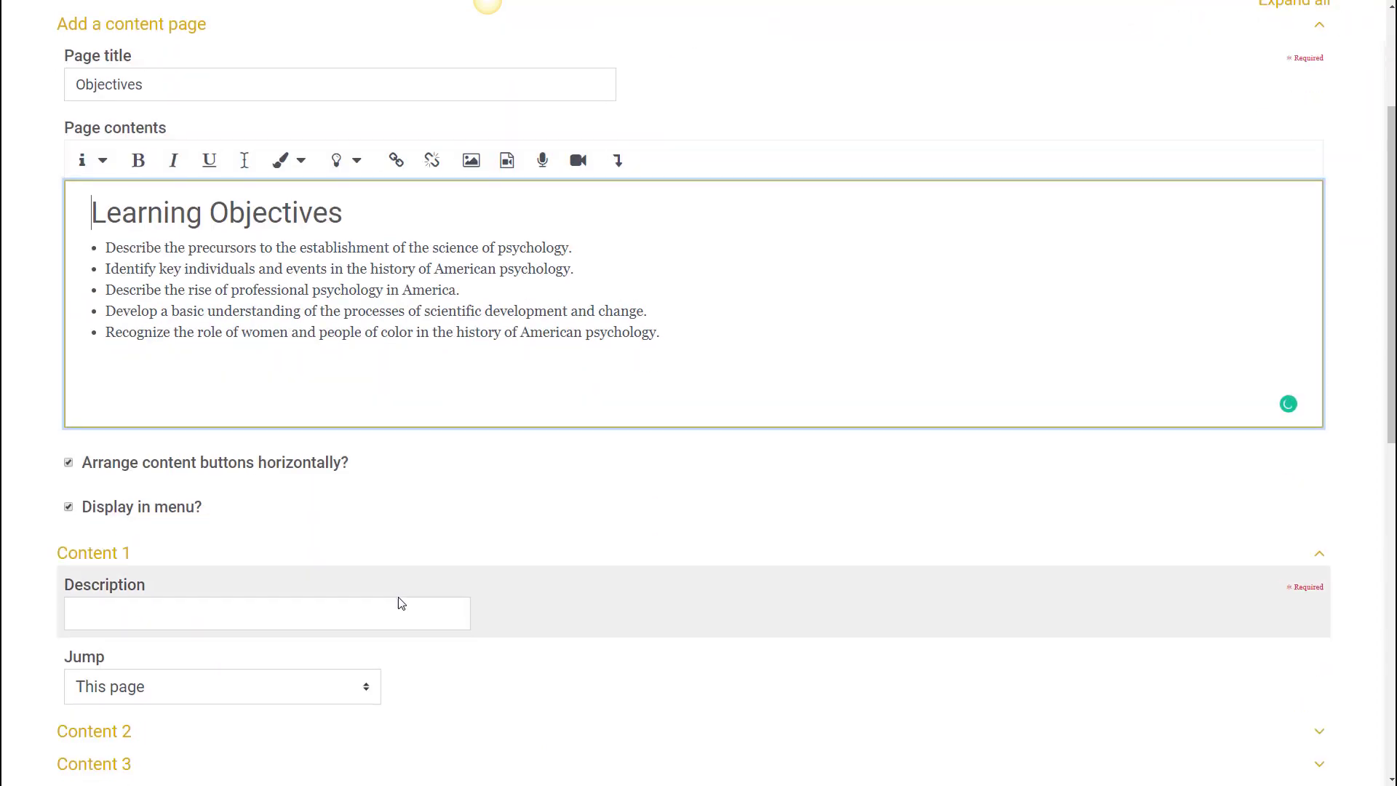
left_click(168, 250)
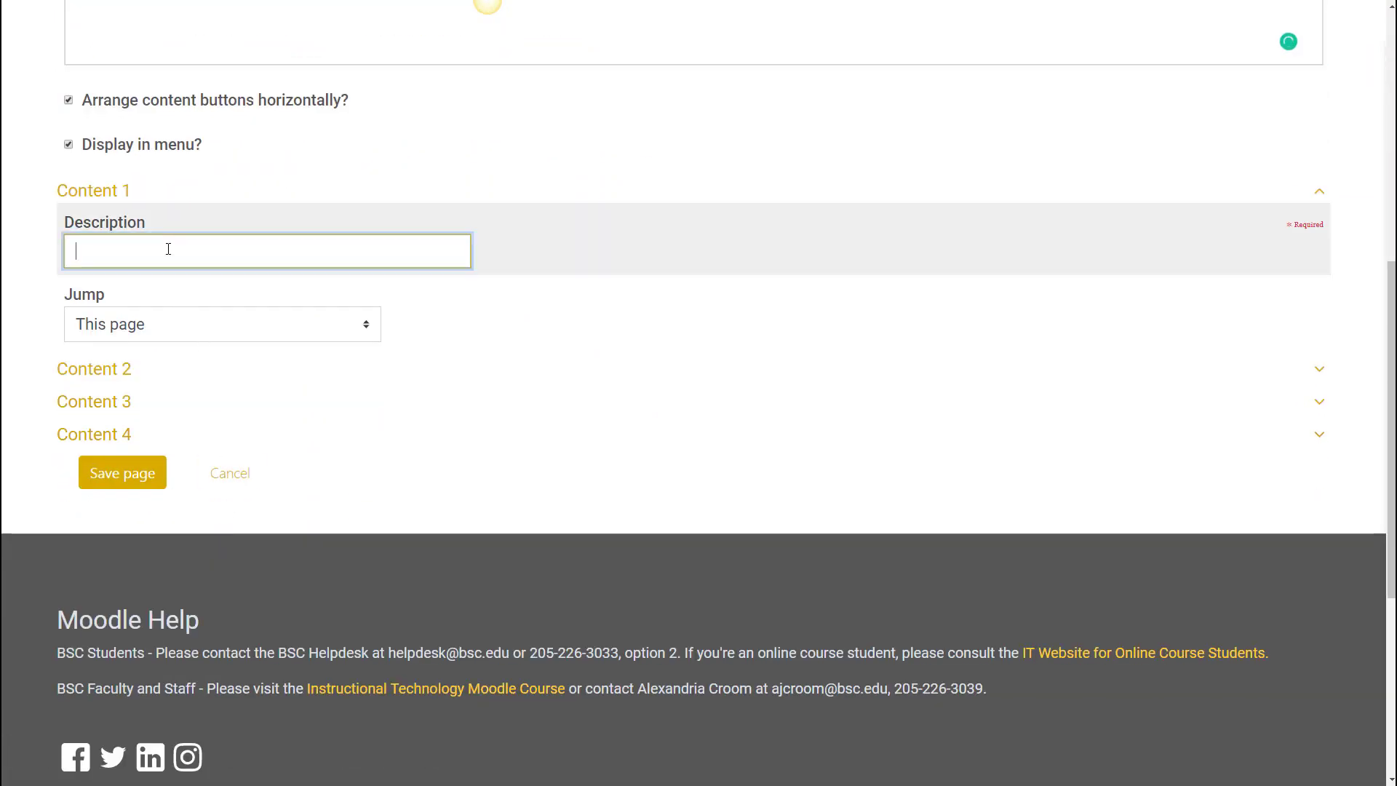
type("Previous")
left_click(172, 324)
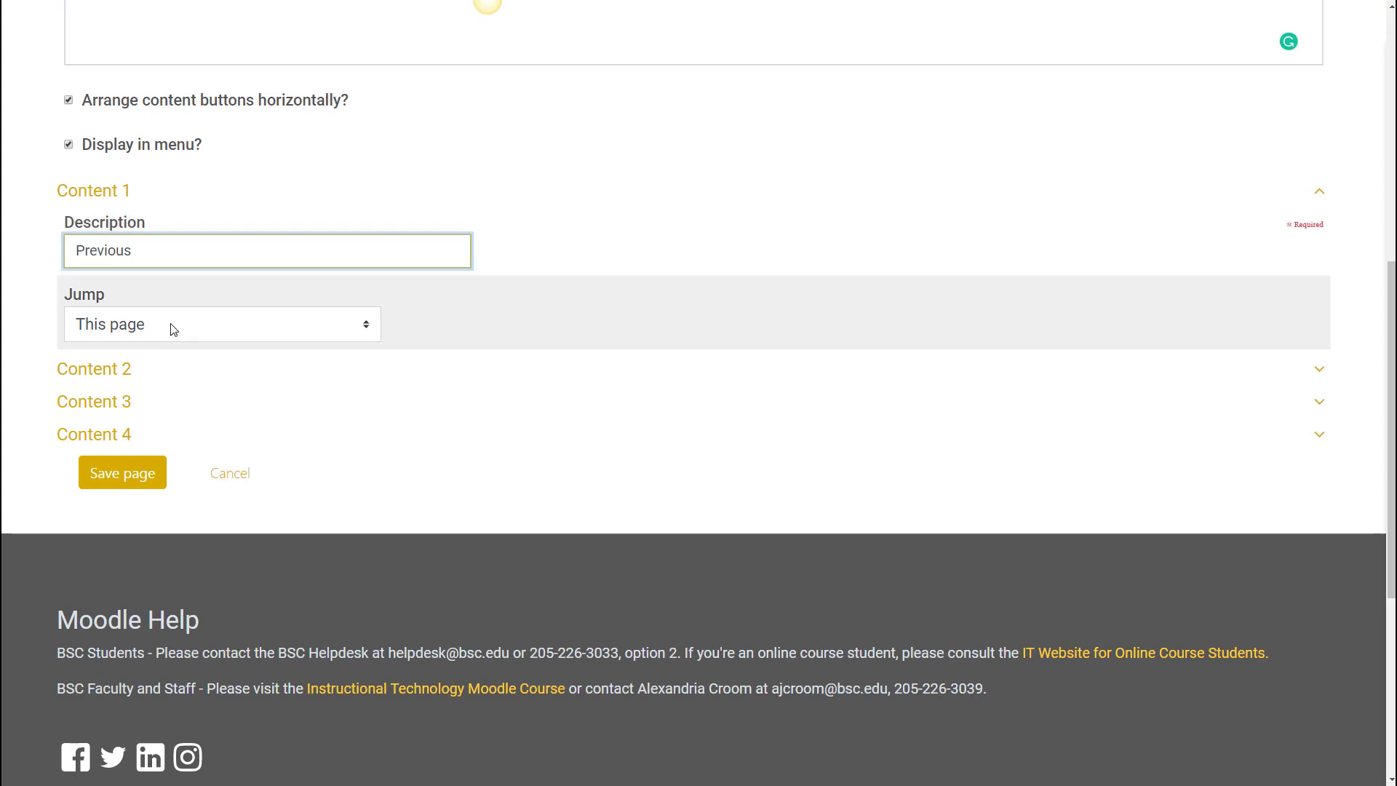
left_click(126, 393)
Give Content 2 of the Objectives page the description "Next", keep its jump to Next page, and save the page.
left_click(109, 369)
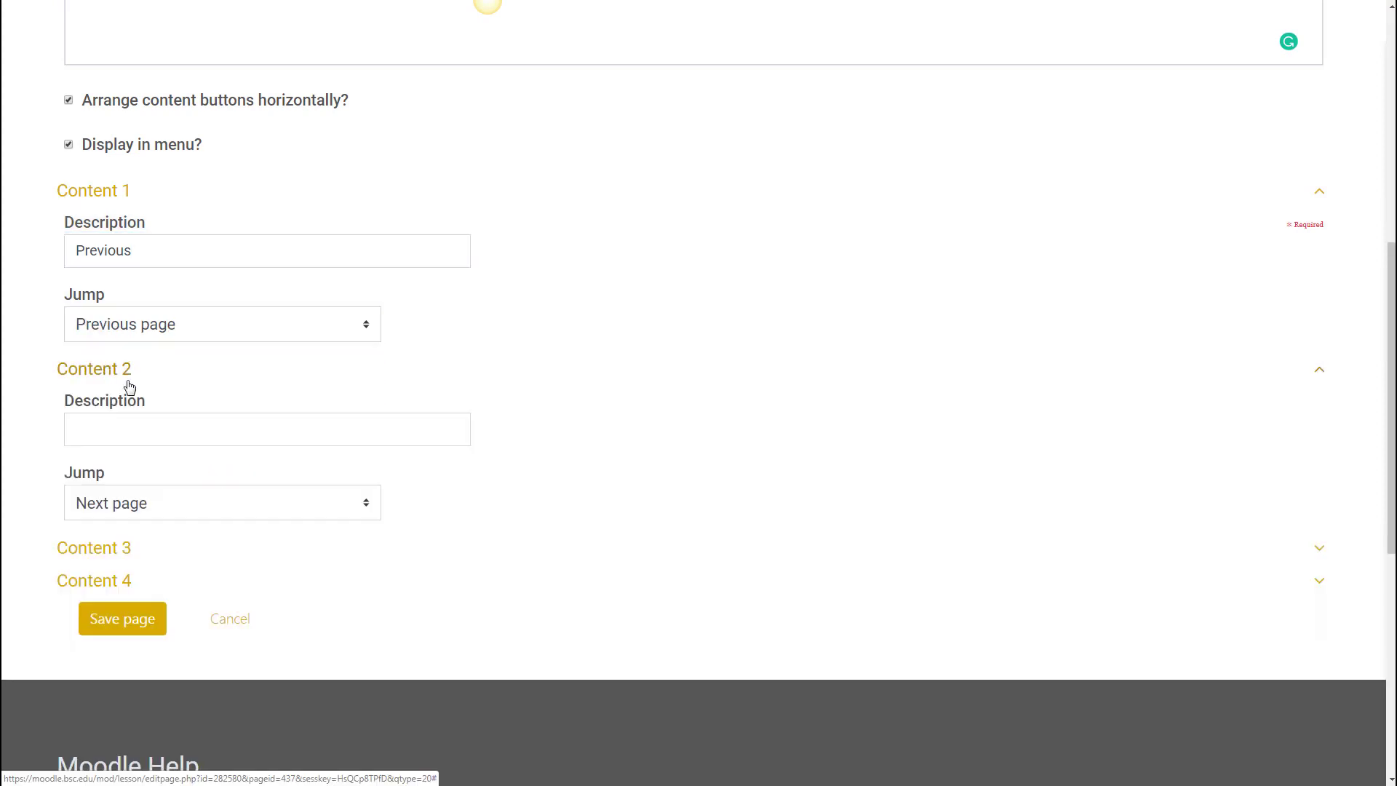
left_click(158, 430)
type("Next")
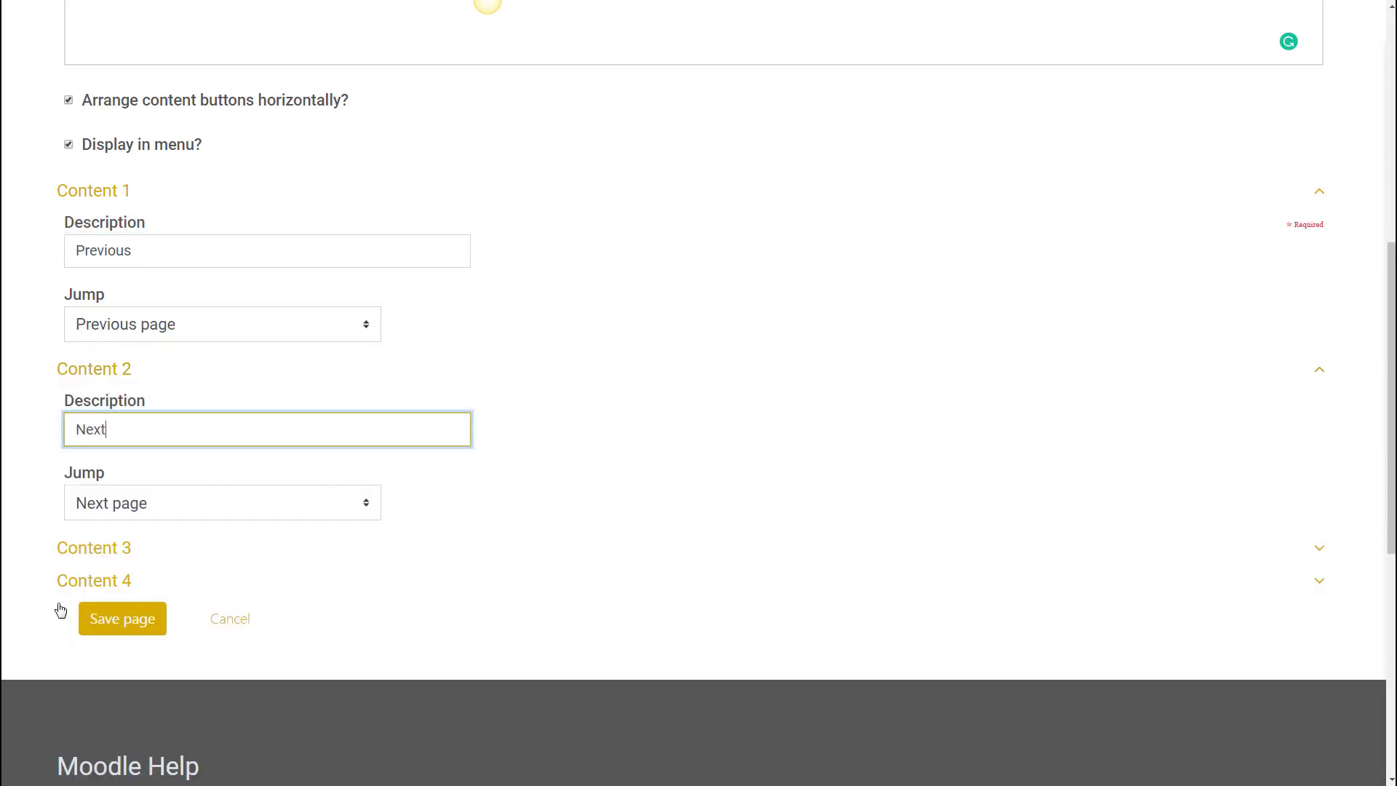
left_click(105, 625)
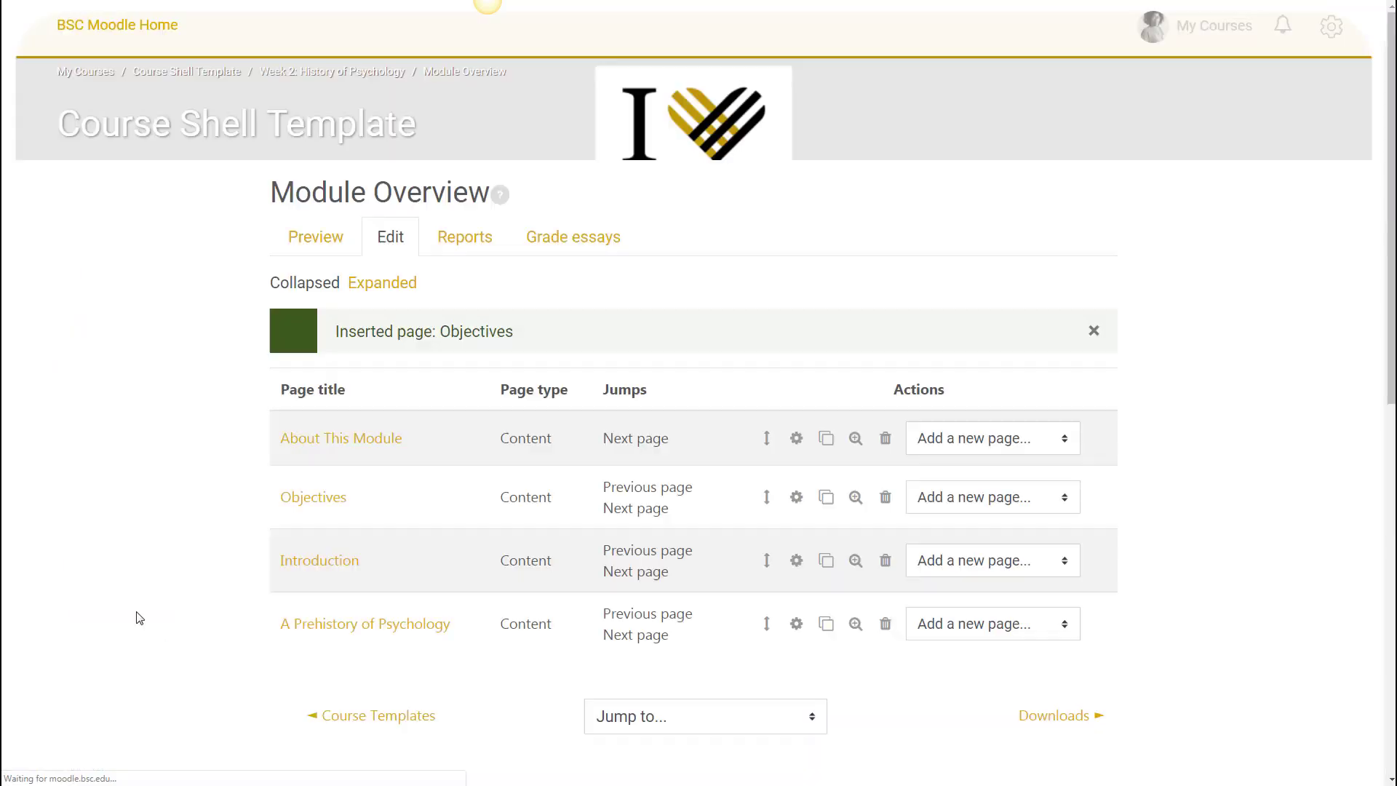
Add a question page of type True/false after A Prehistory of Psychology.
scroll(321, 572, "down", 5)
scroll(322, 572, "up", 5)
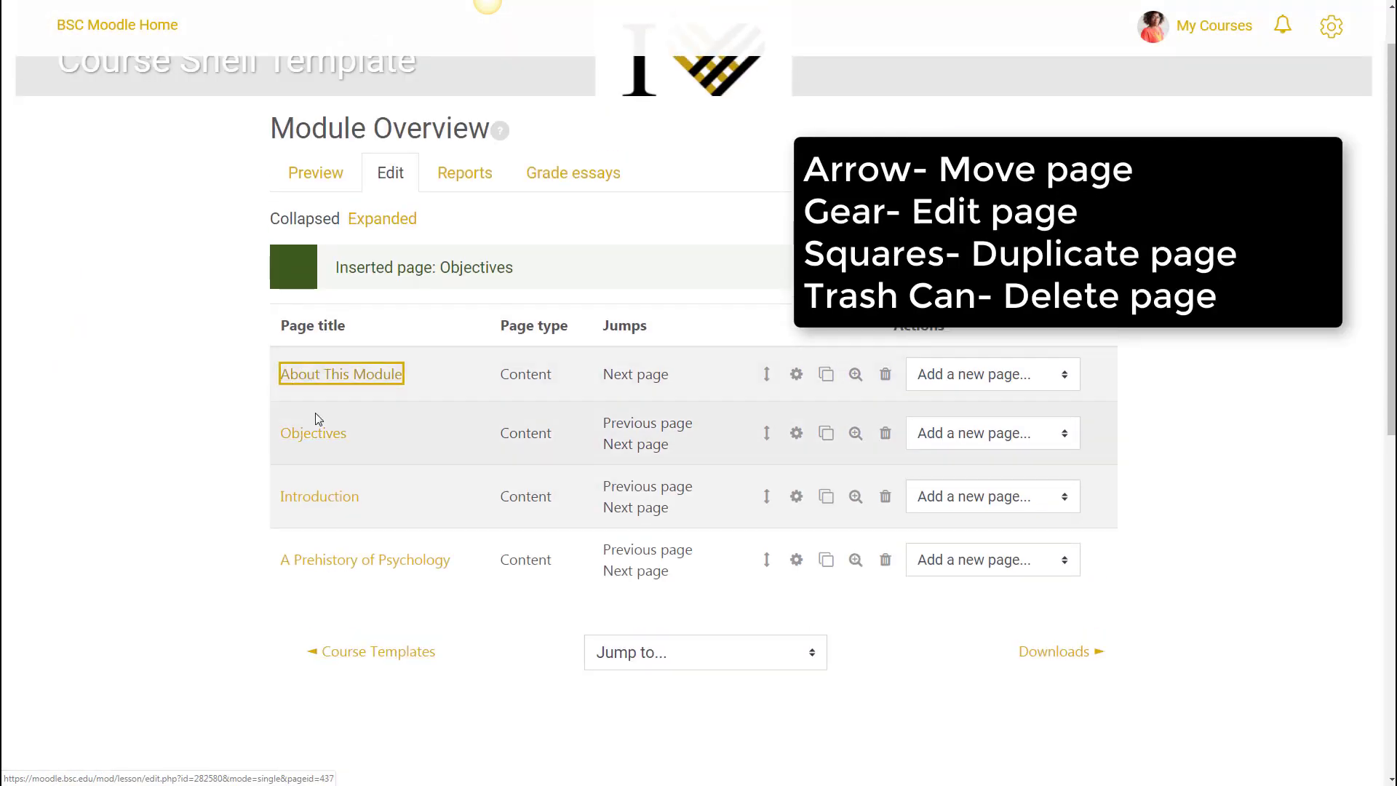
left_click(1023, 567)
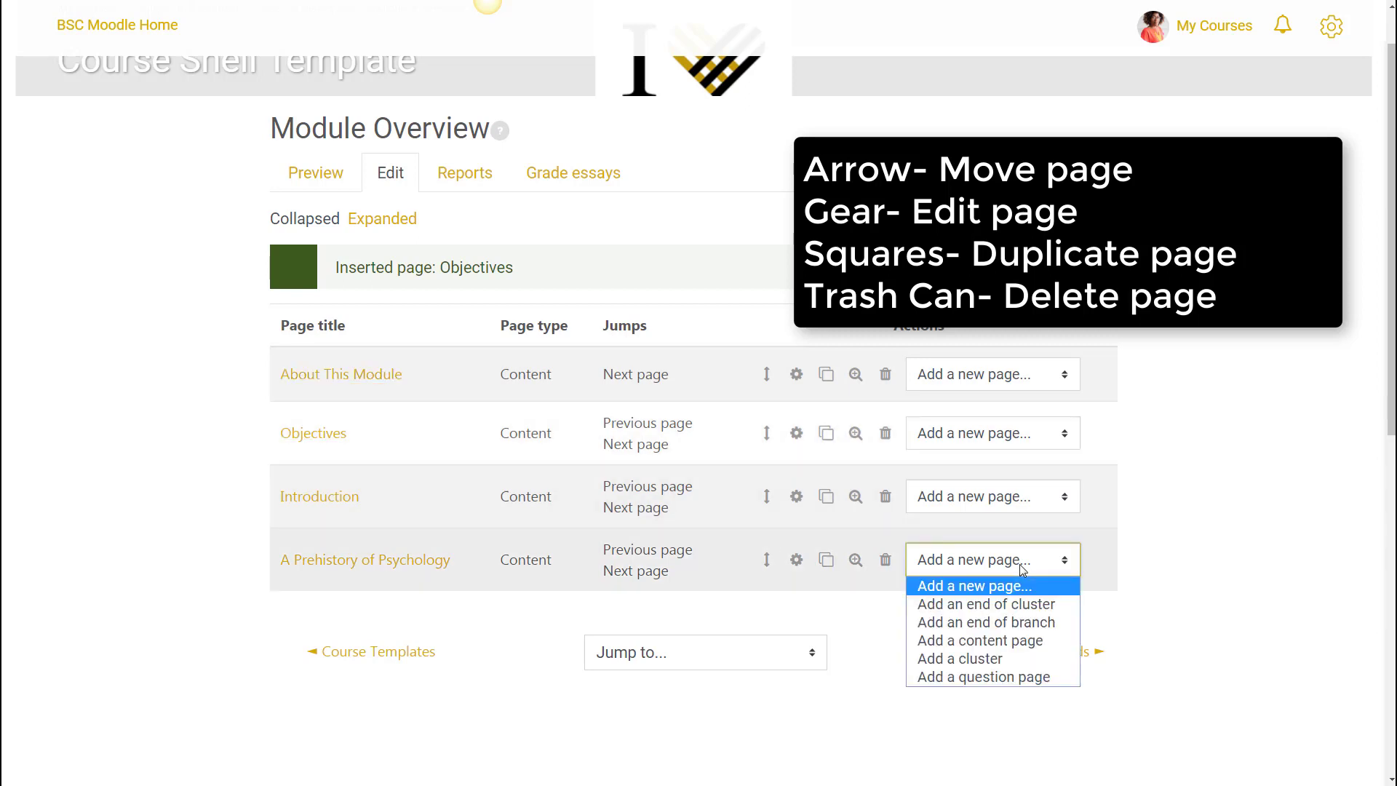
left_click(1036, 678)
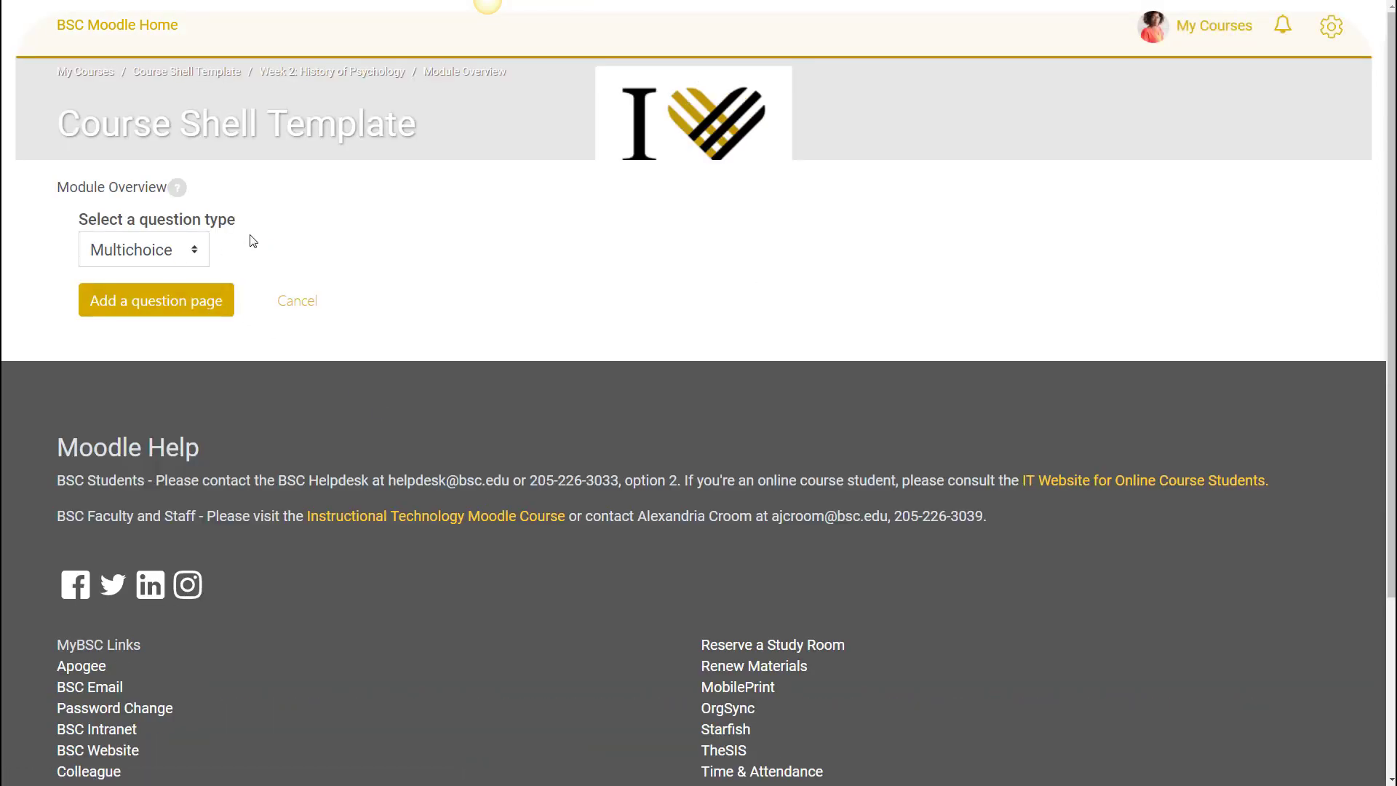
left_click(183, 250)
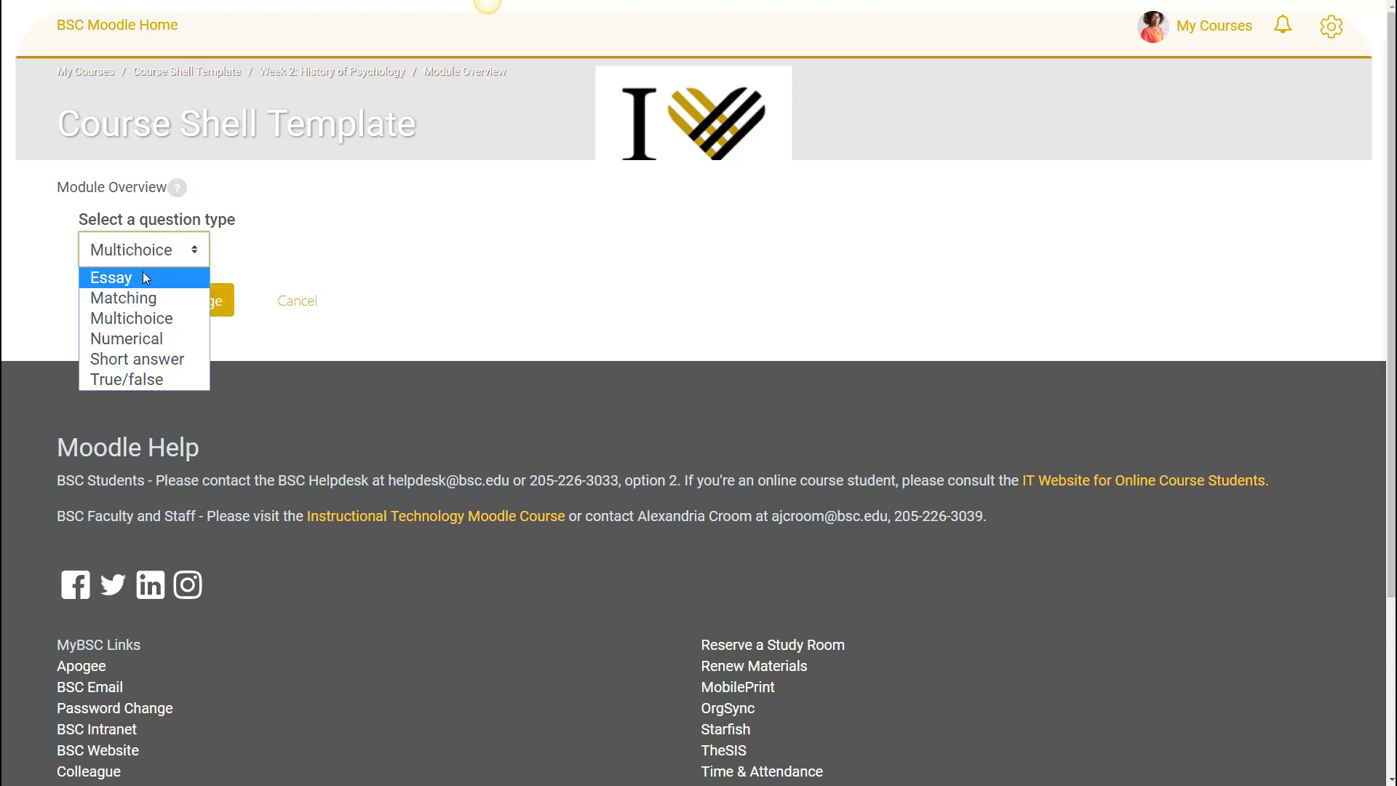
left_click(152, 377)
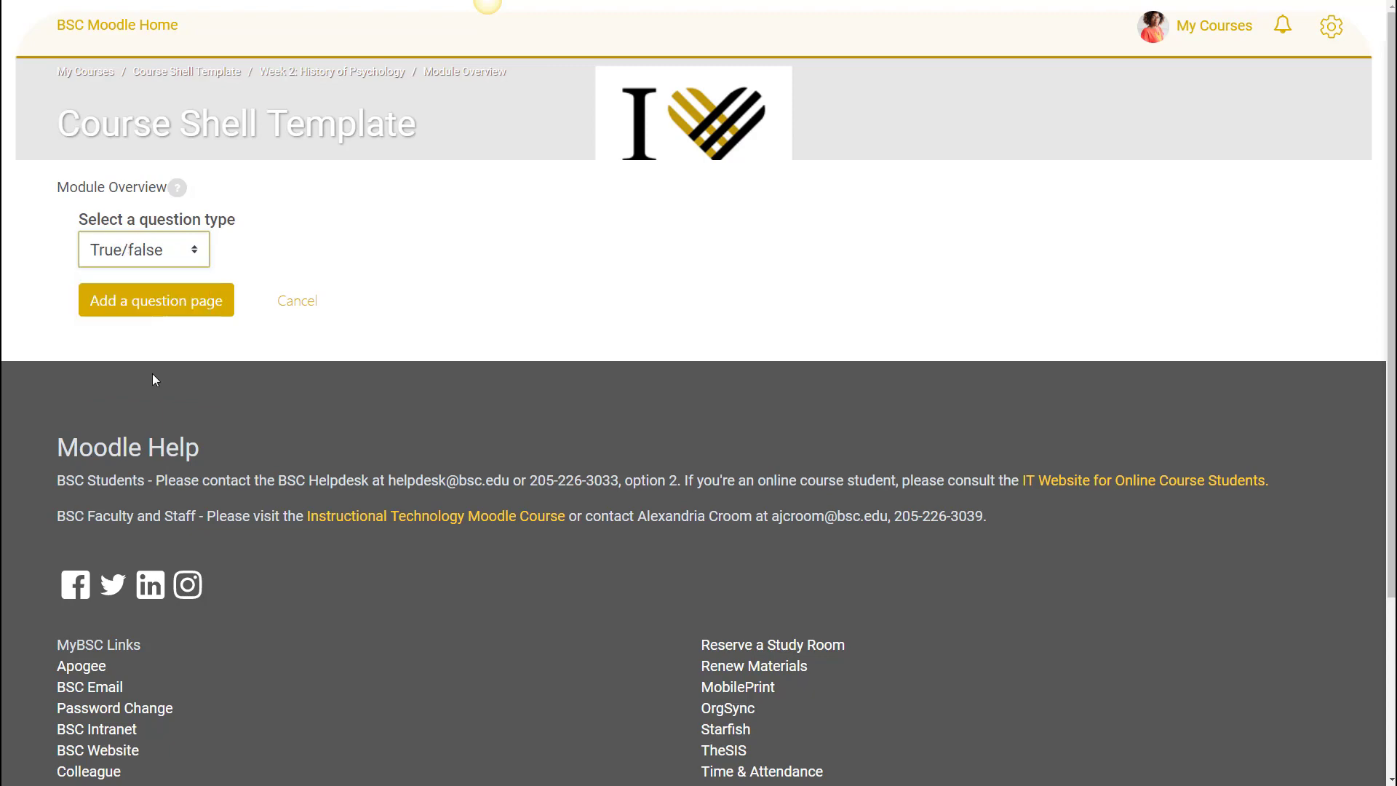
left_click(167, 311)
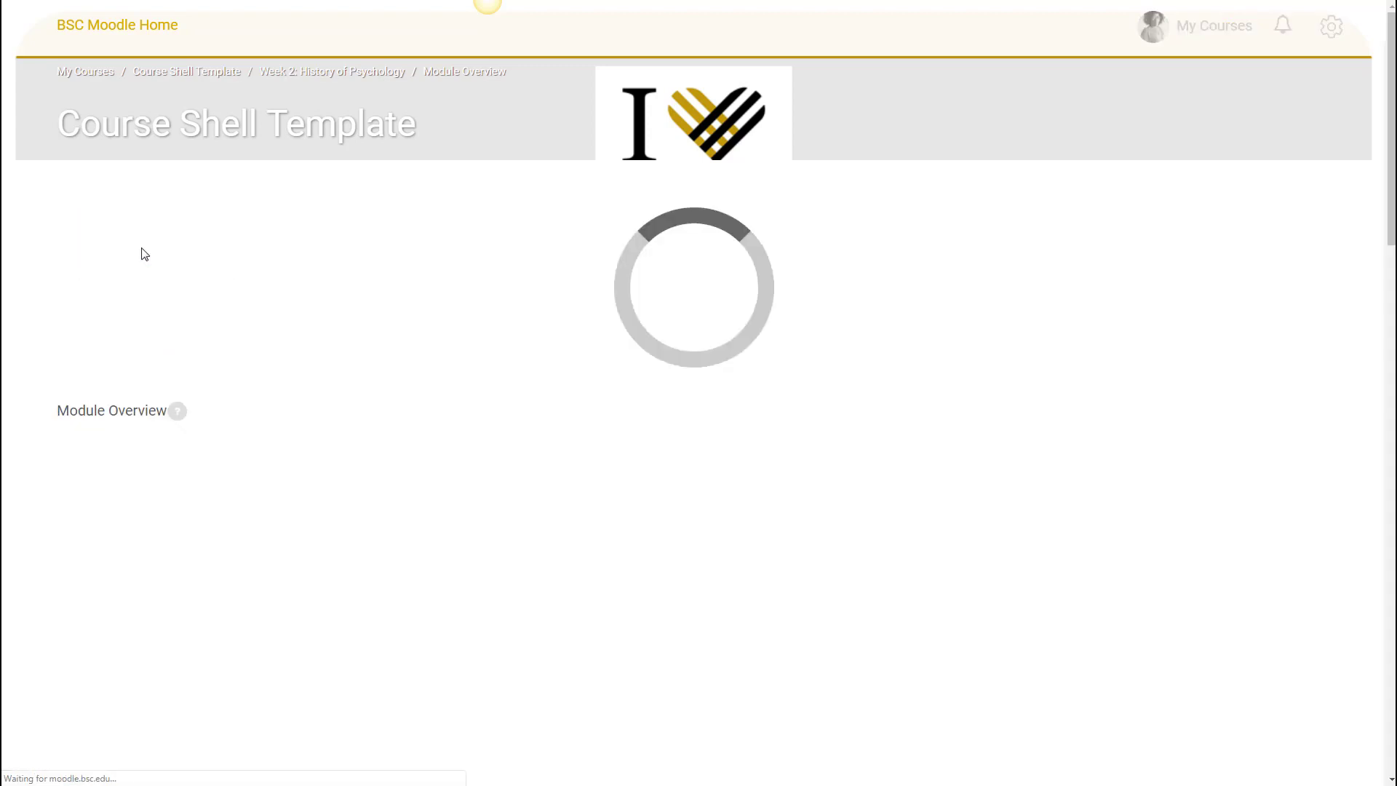
Title the question page "Comprehension Check 1" and enter the statement "Psychology is derived from philosophy." as its contents.
left_click(184, 308)
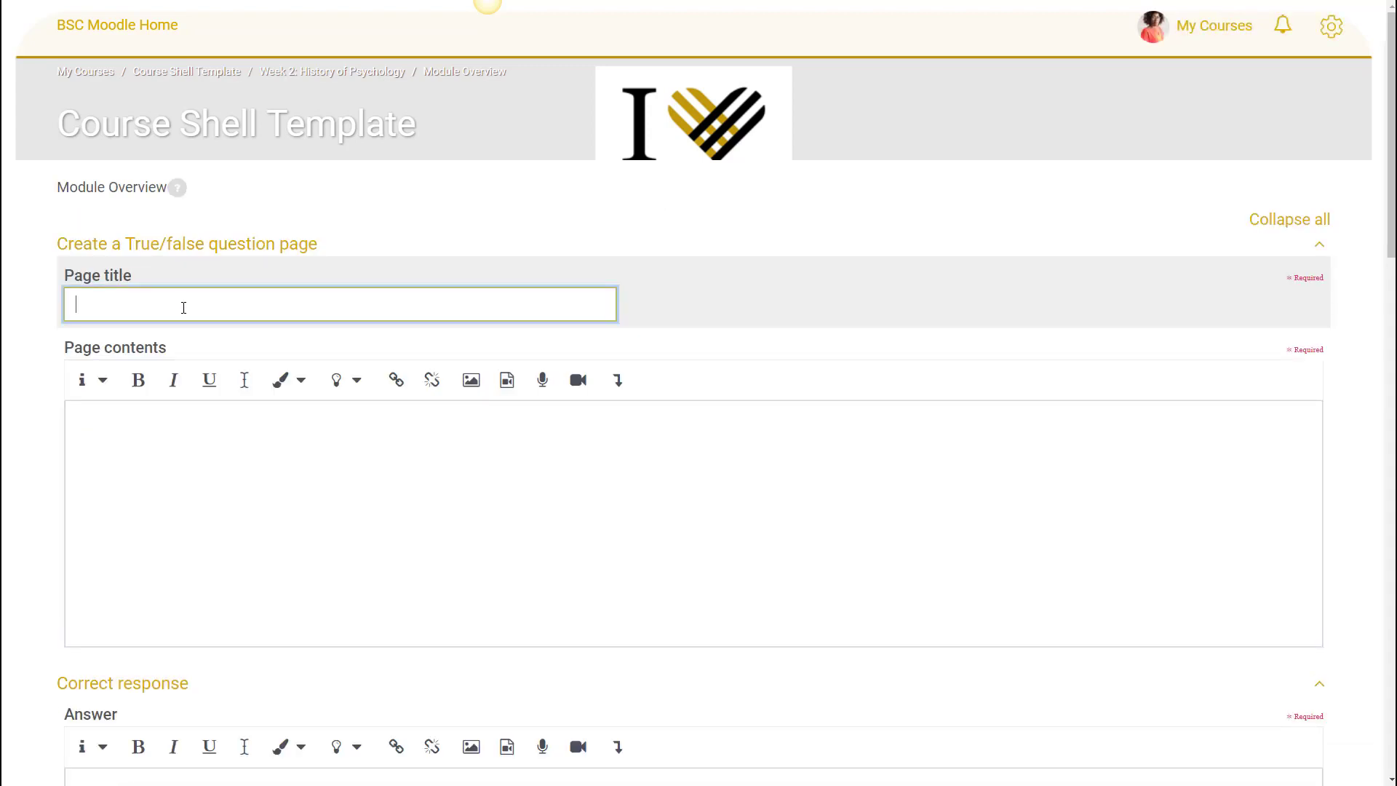
type("Comprehension Check 1")
left_click(213, 489)
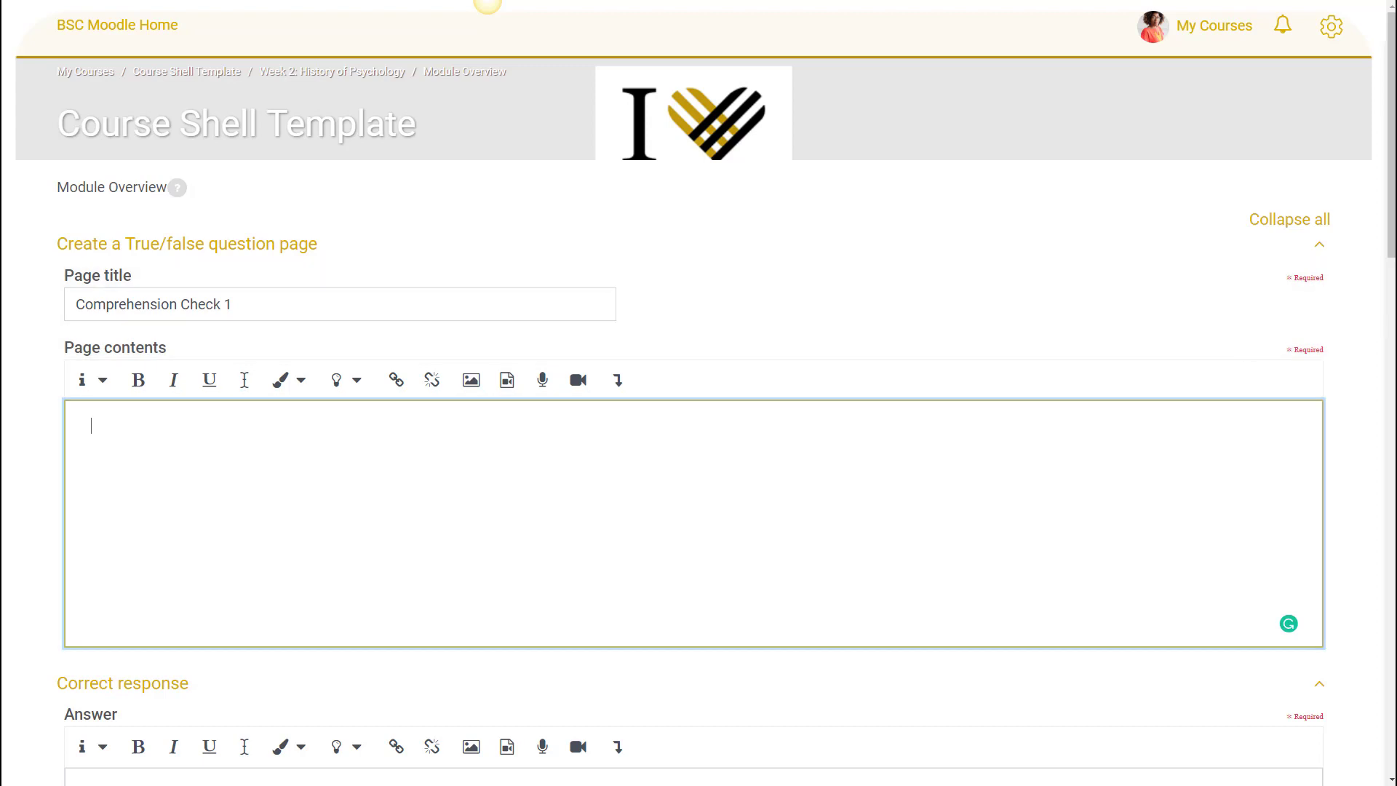
type("Ps")
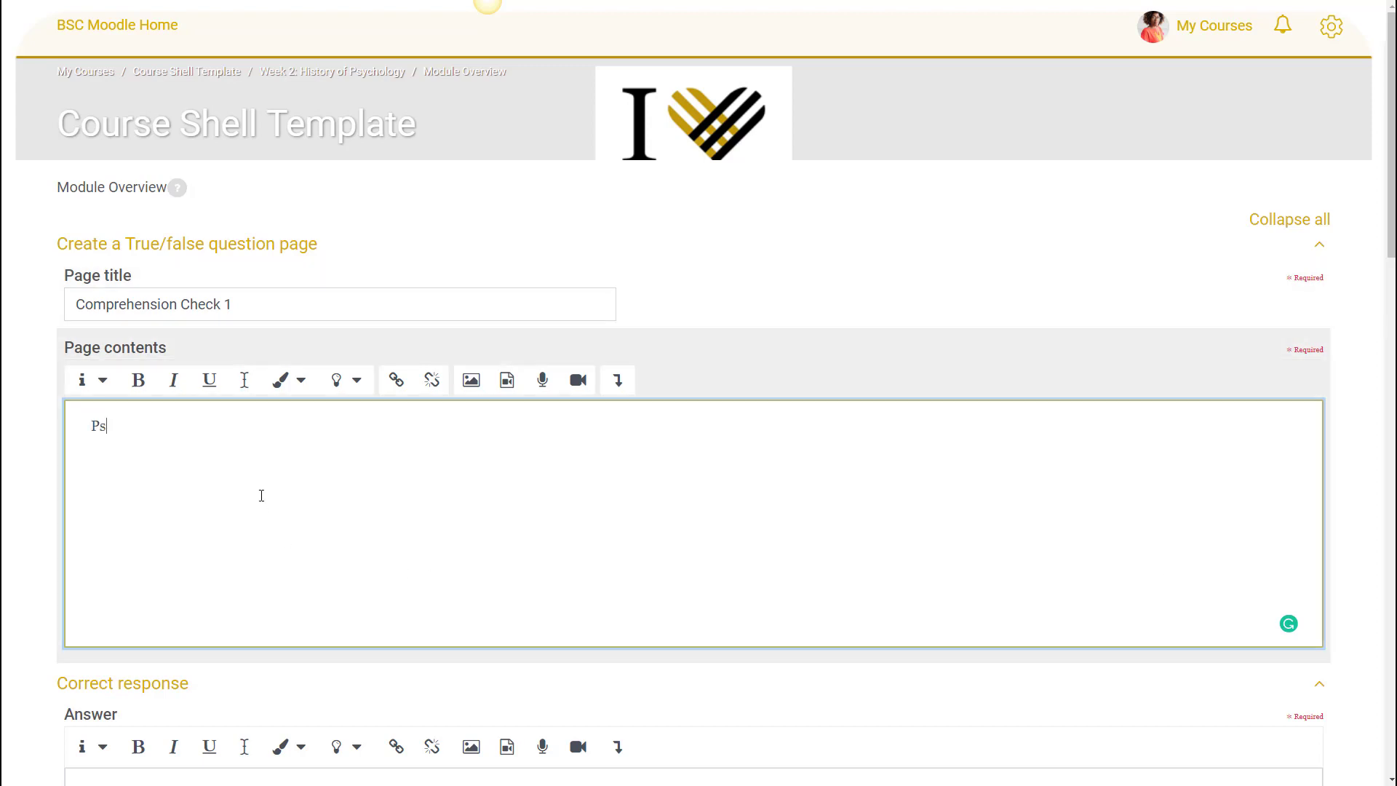
type("ychology is derived from ph")
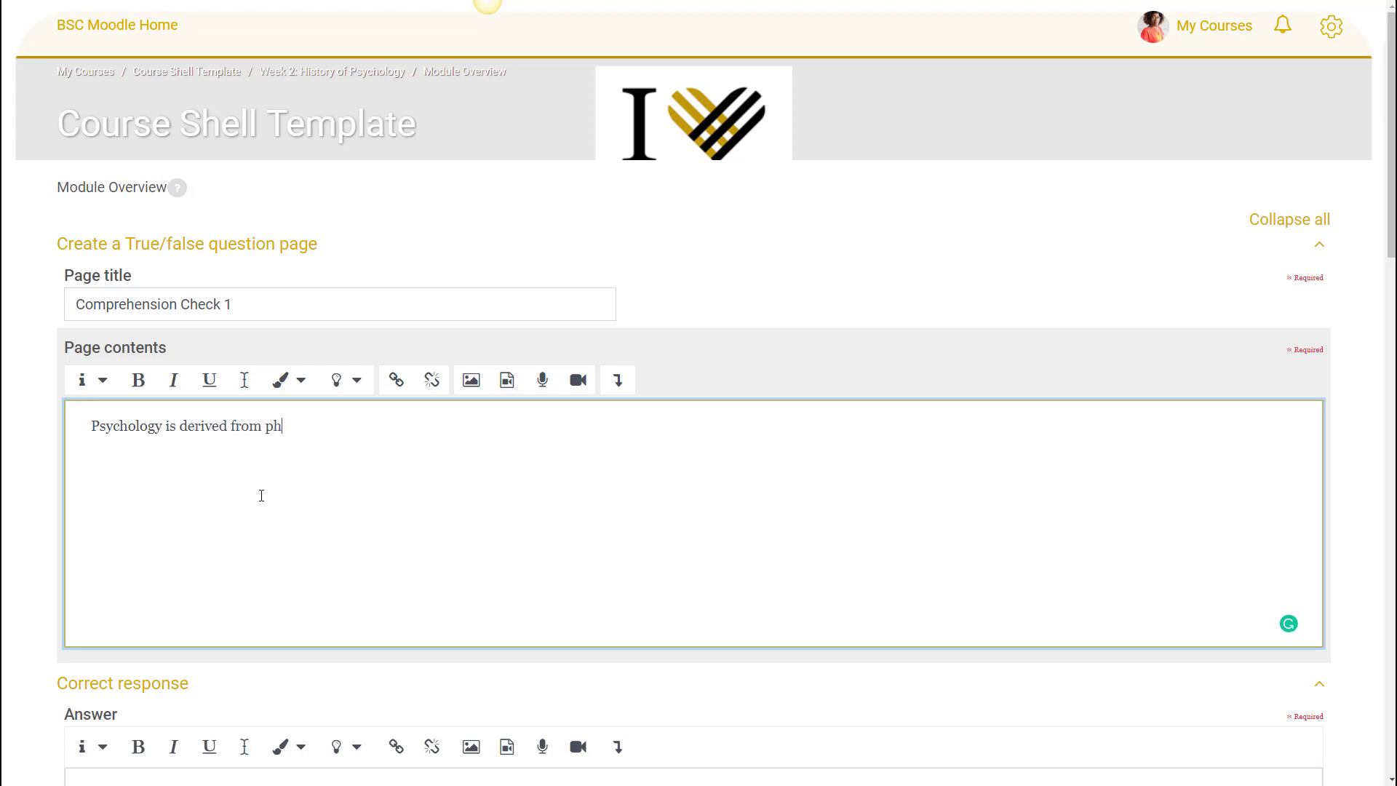
type("ilosophy.")
Enter "True" as the correct response's answer, leave its response blank, and keep the correct answer jump at Next page.
scroll(314, 493, "down", 5)
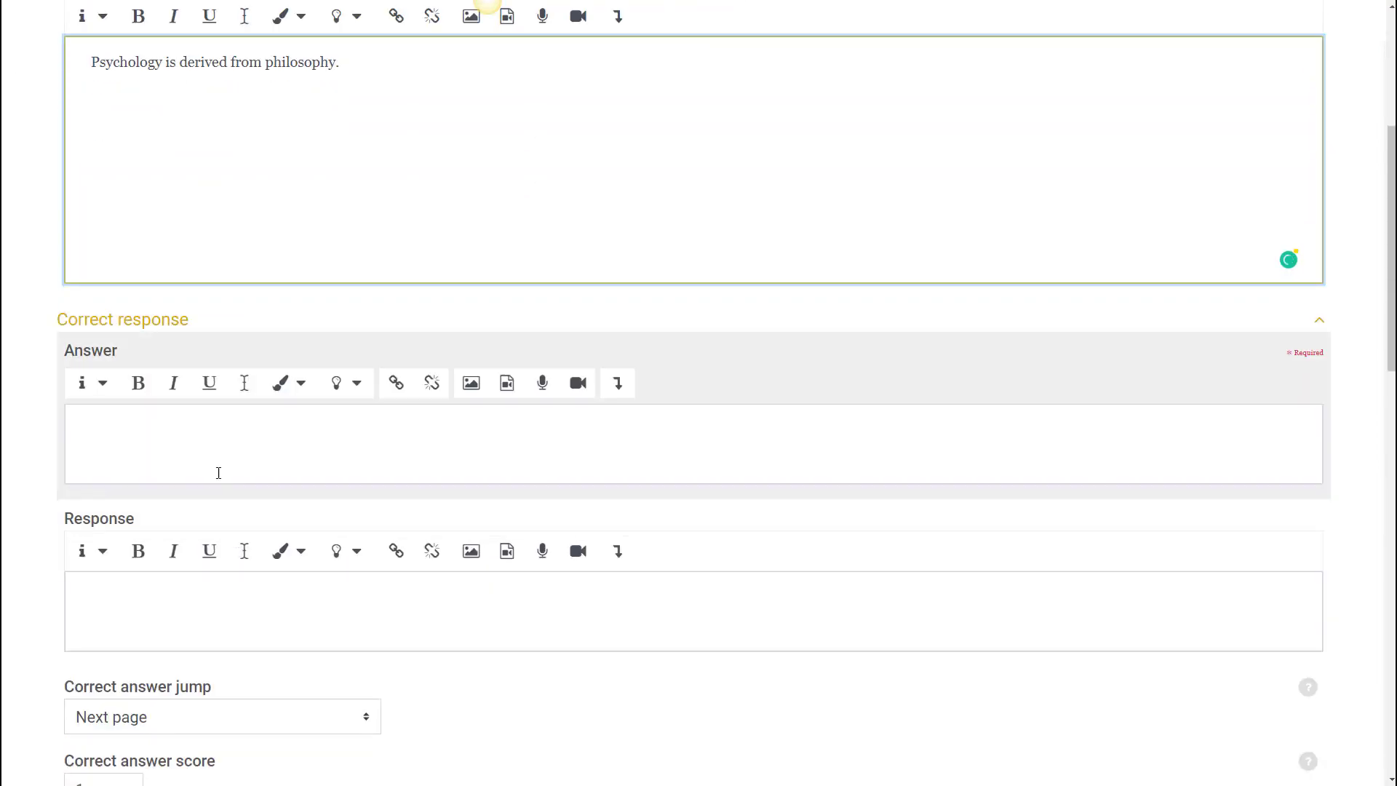
left_click(218, 468)
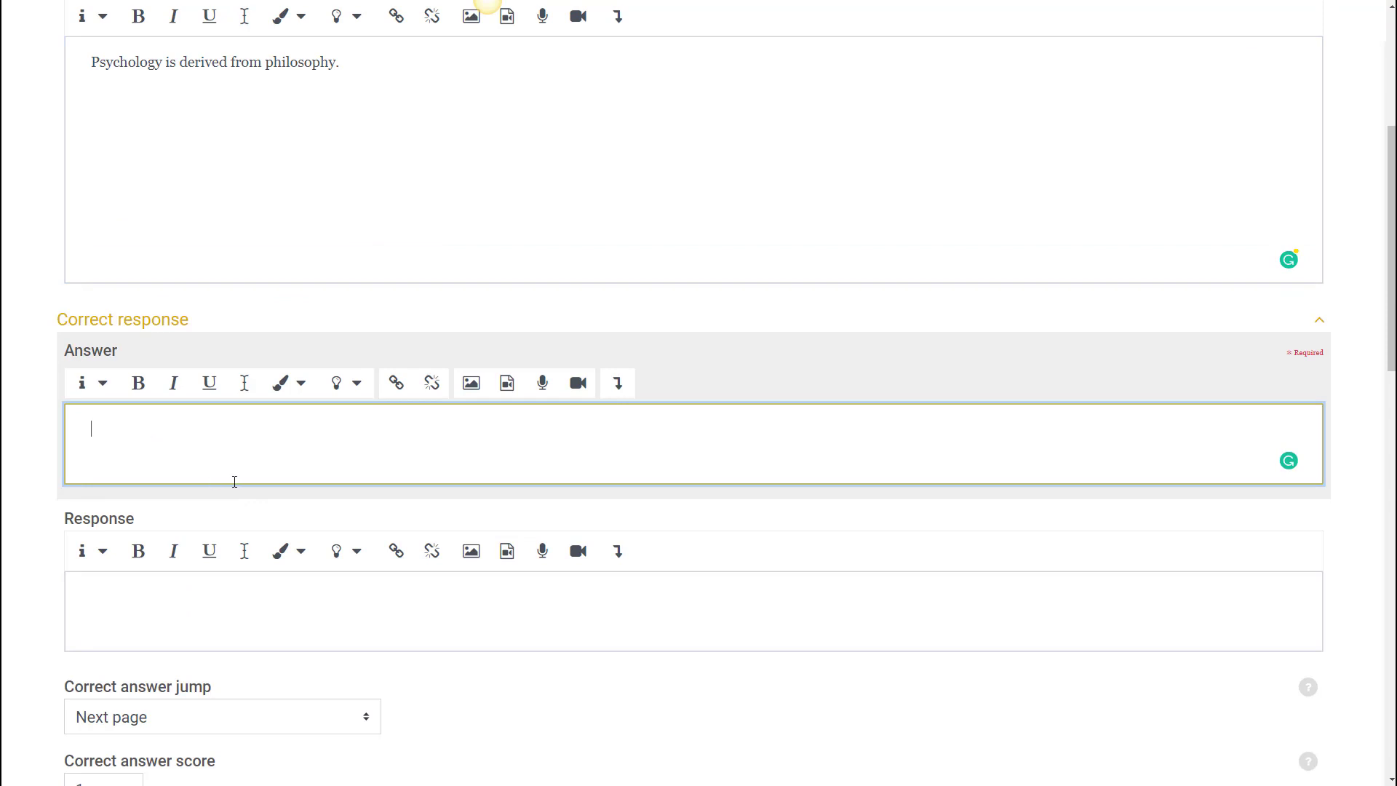
type("True")
scroll(234, 502, "down", 2)
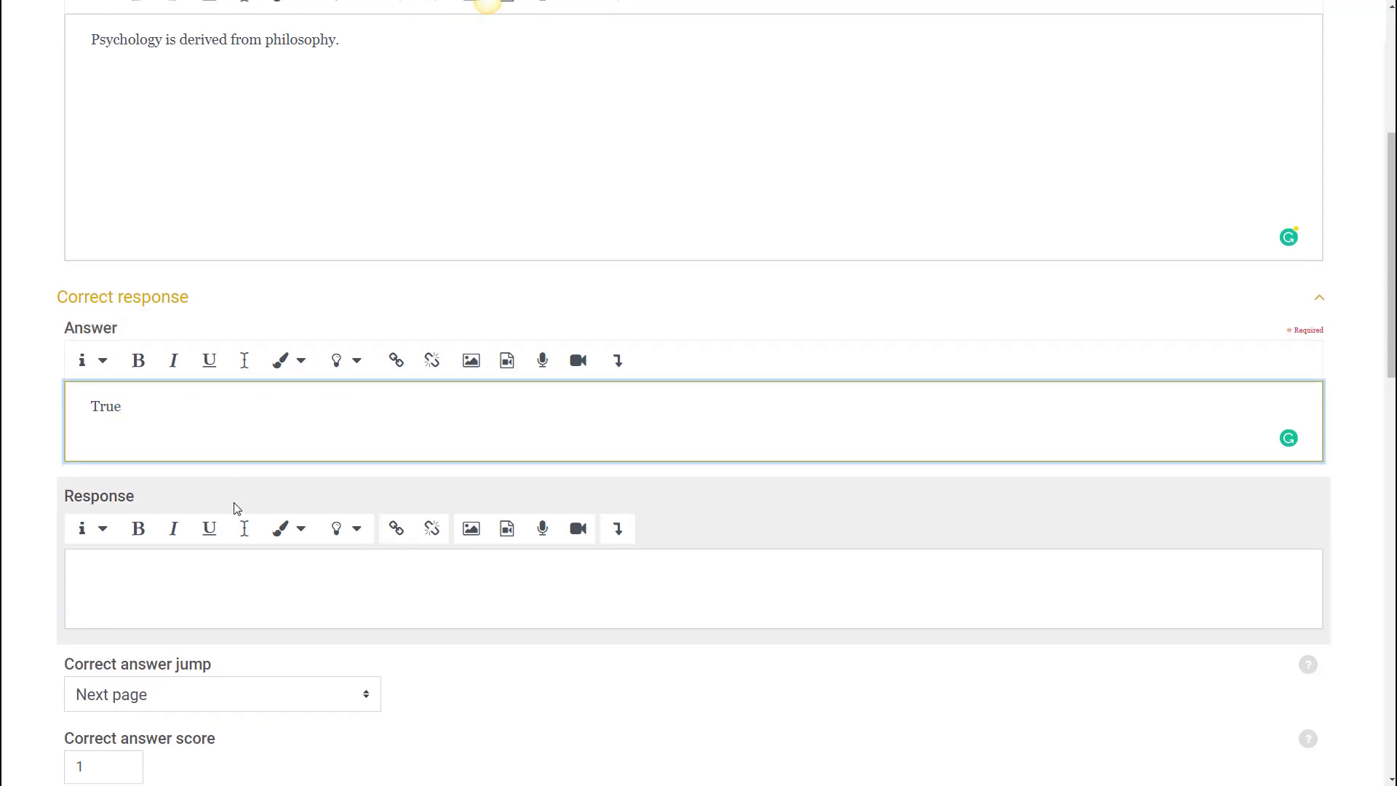
left_click(171, 468)
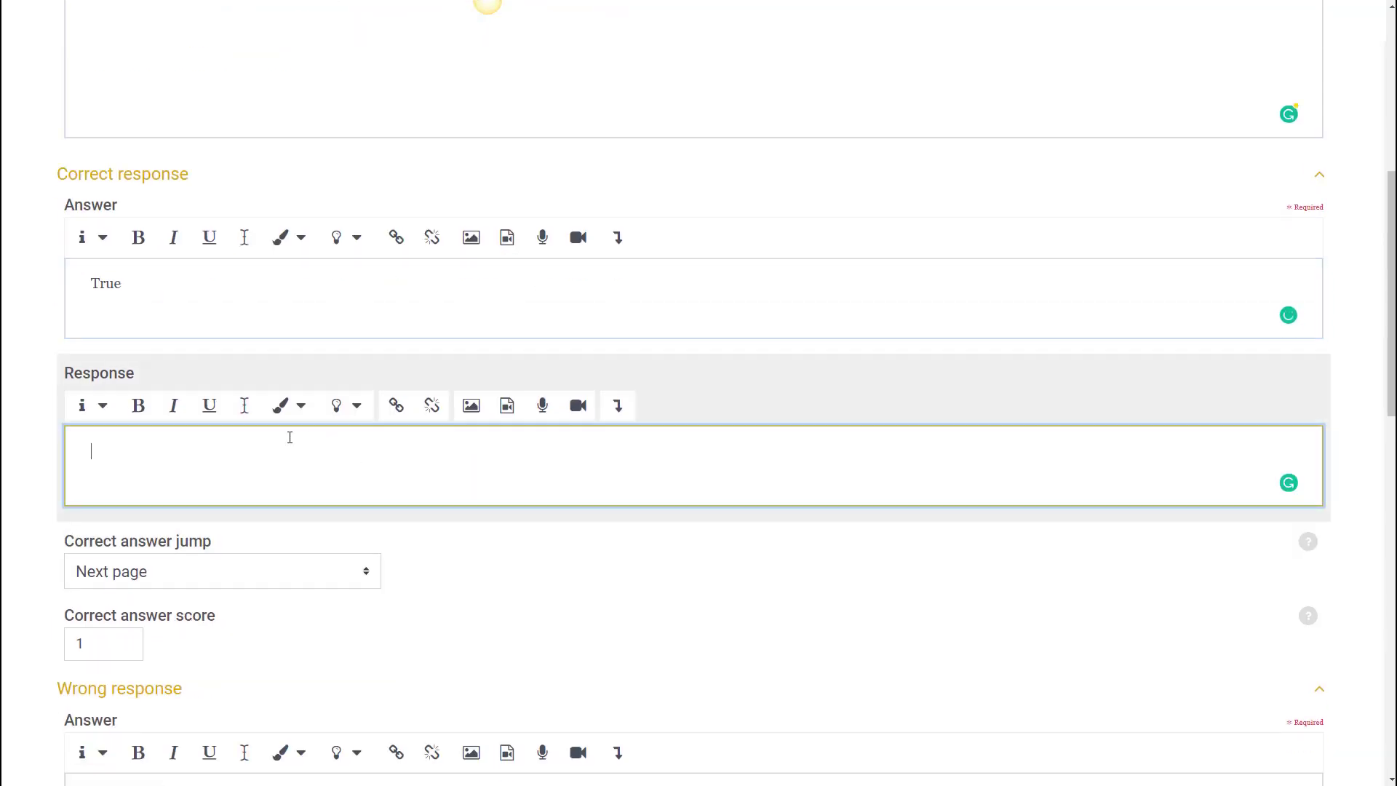
scroll(348, 500, "down", 3)
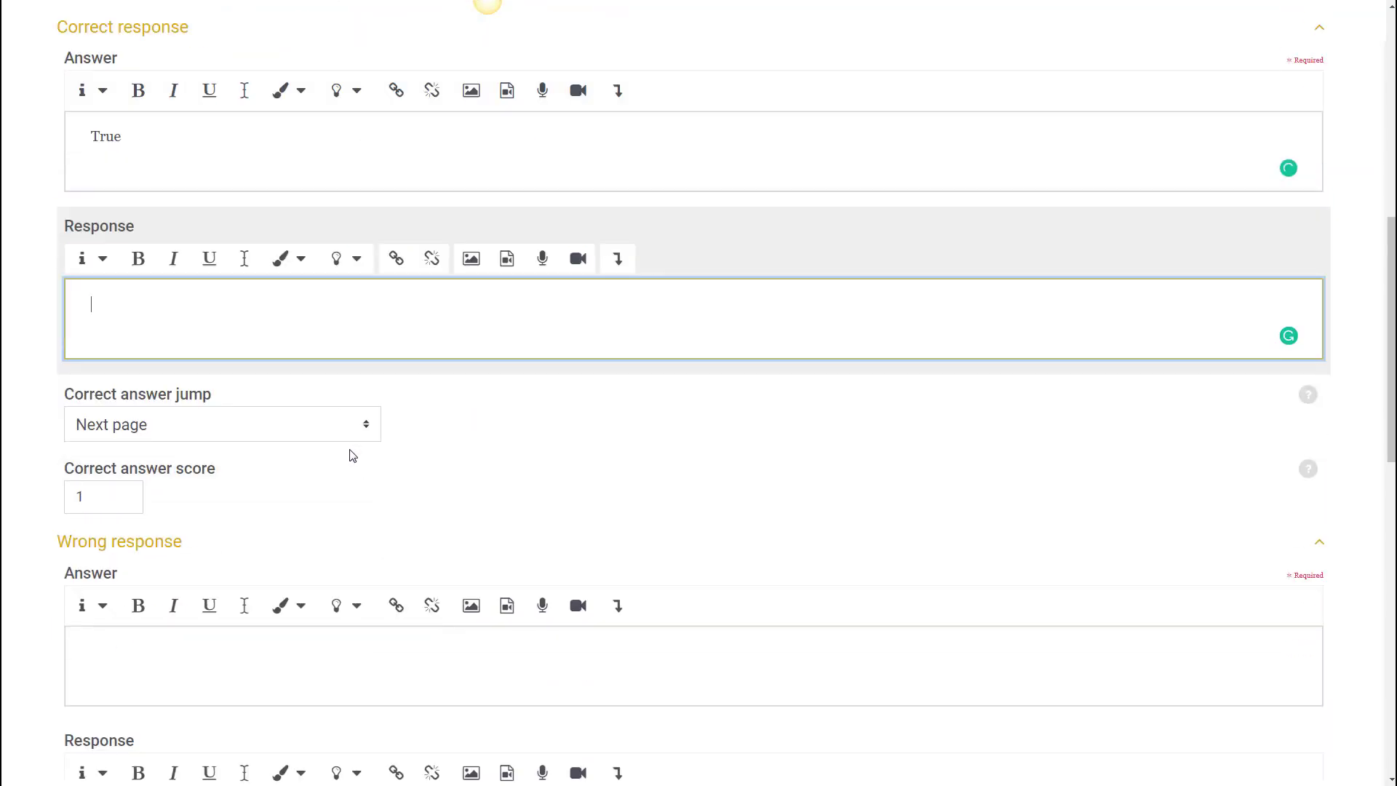
scroll(230, 382, "up", 3)
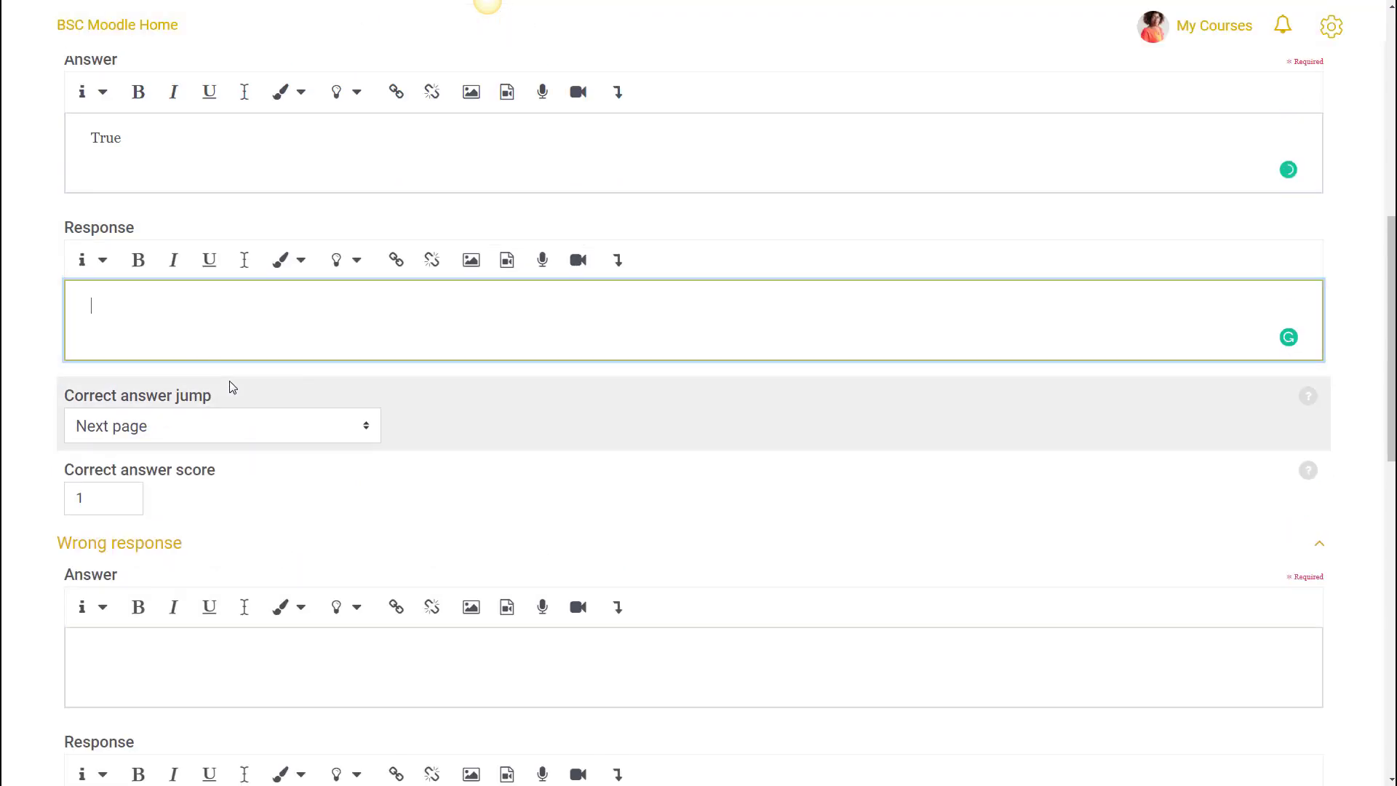
left_click(191, 580)
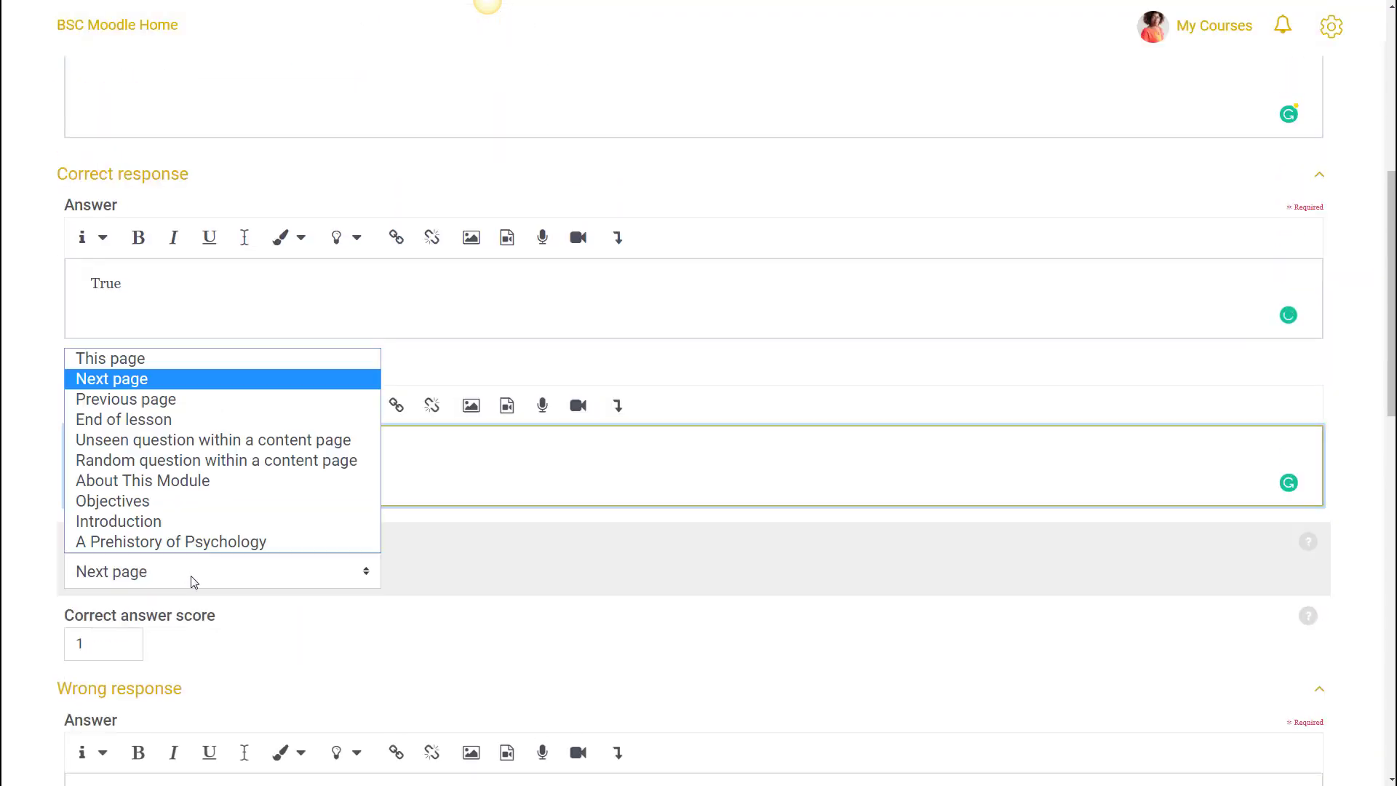
scroll(193, 580, "down", 2)
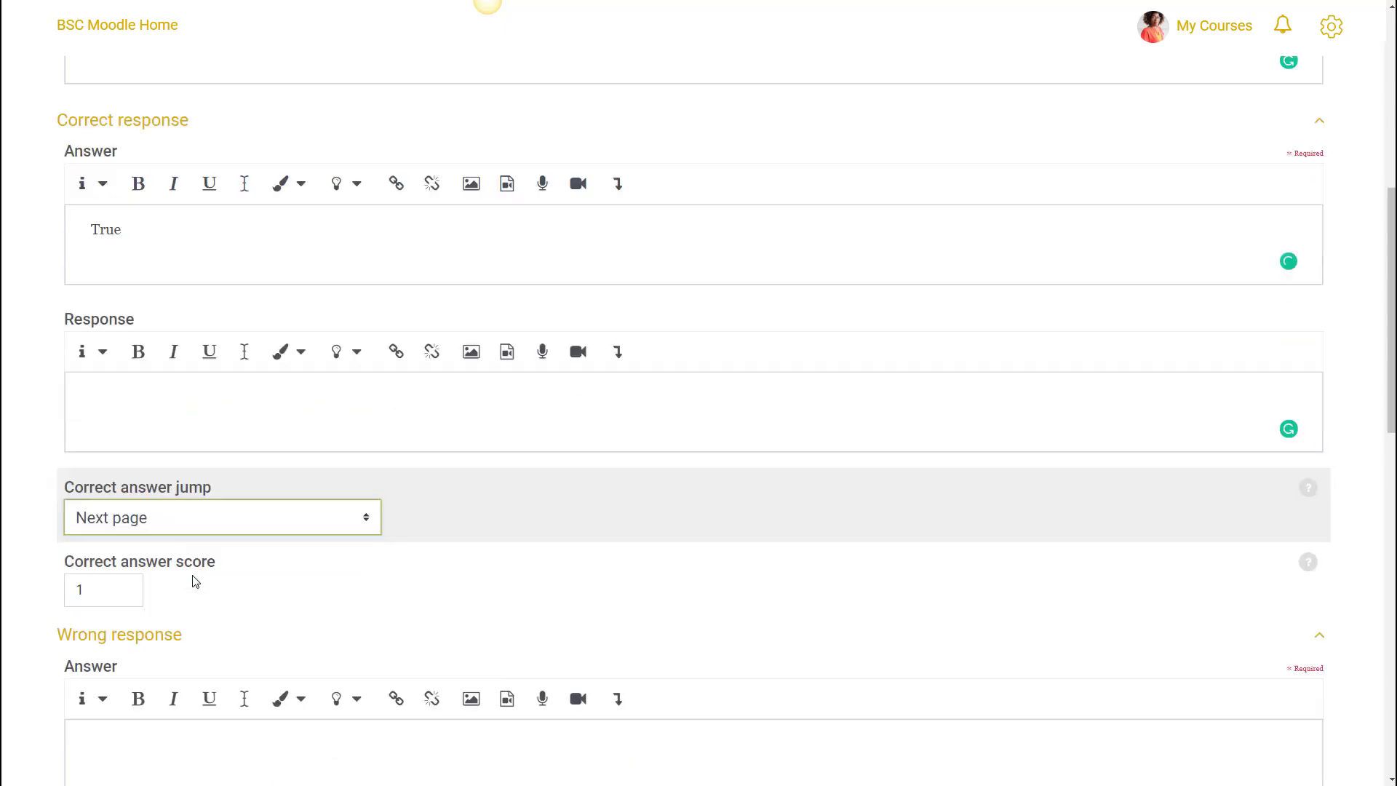
Enter "False" as the wrong response's answer and place the cursor in its response text.
scroll(124, 502, "down", 3)
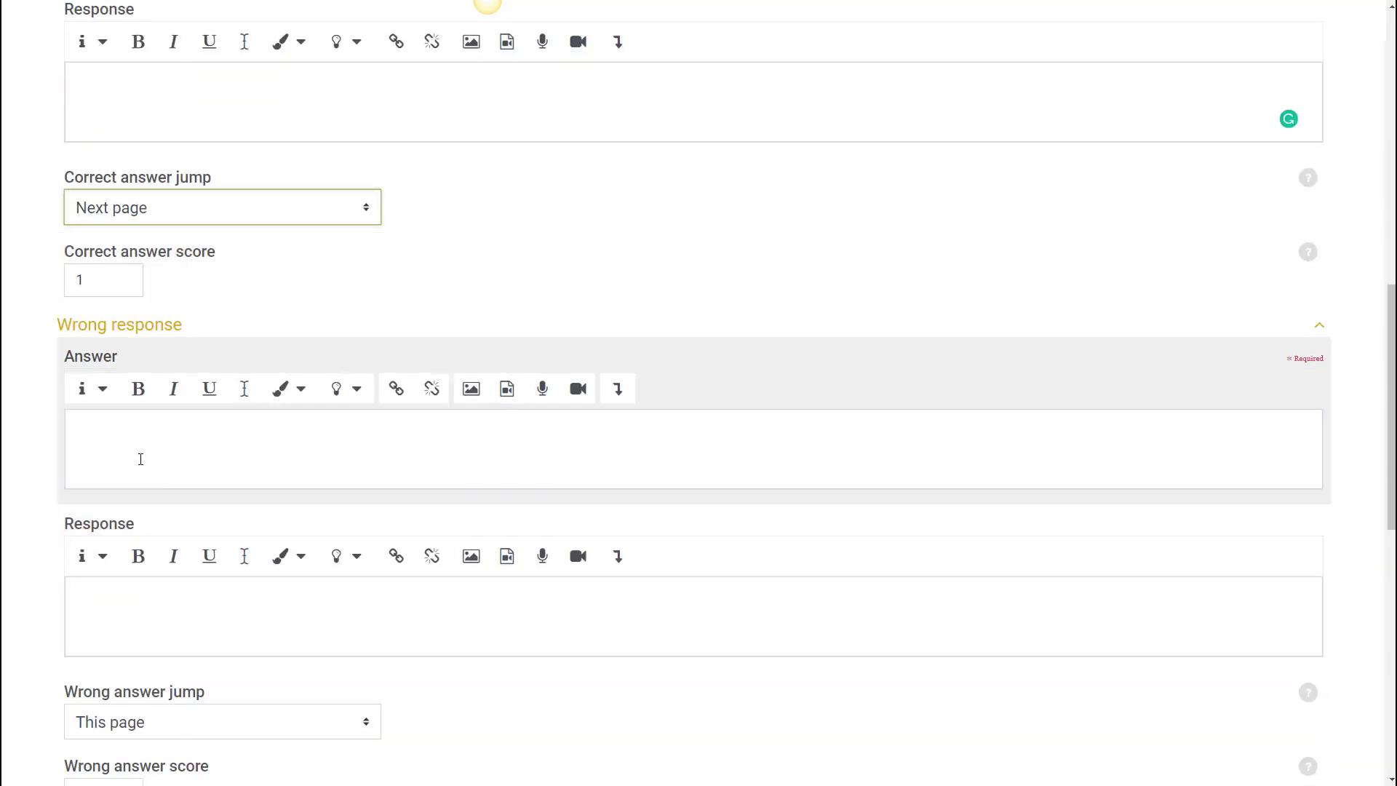
left_click(139, 447)
type("False")
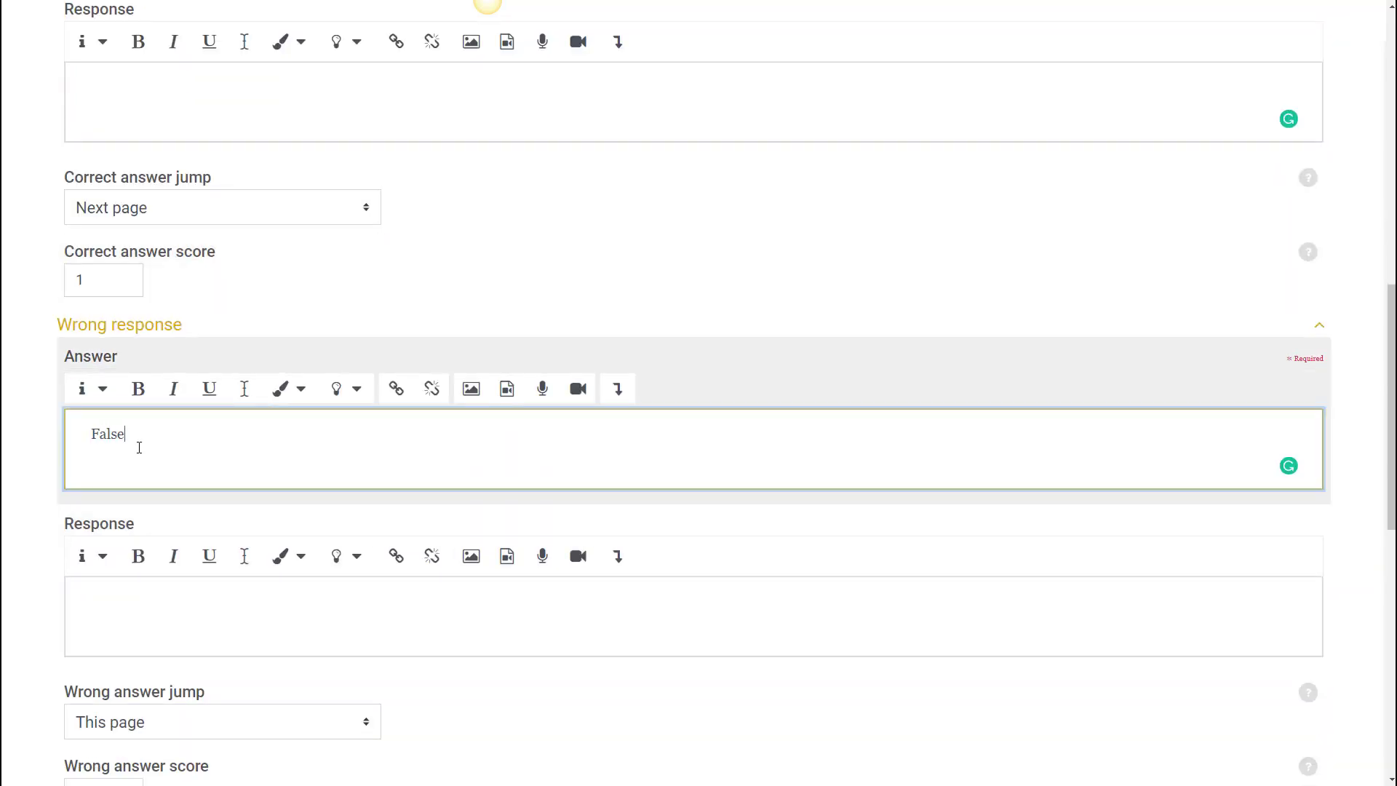
left_click(182, 607)
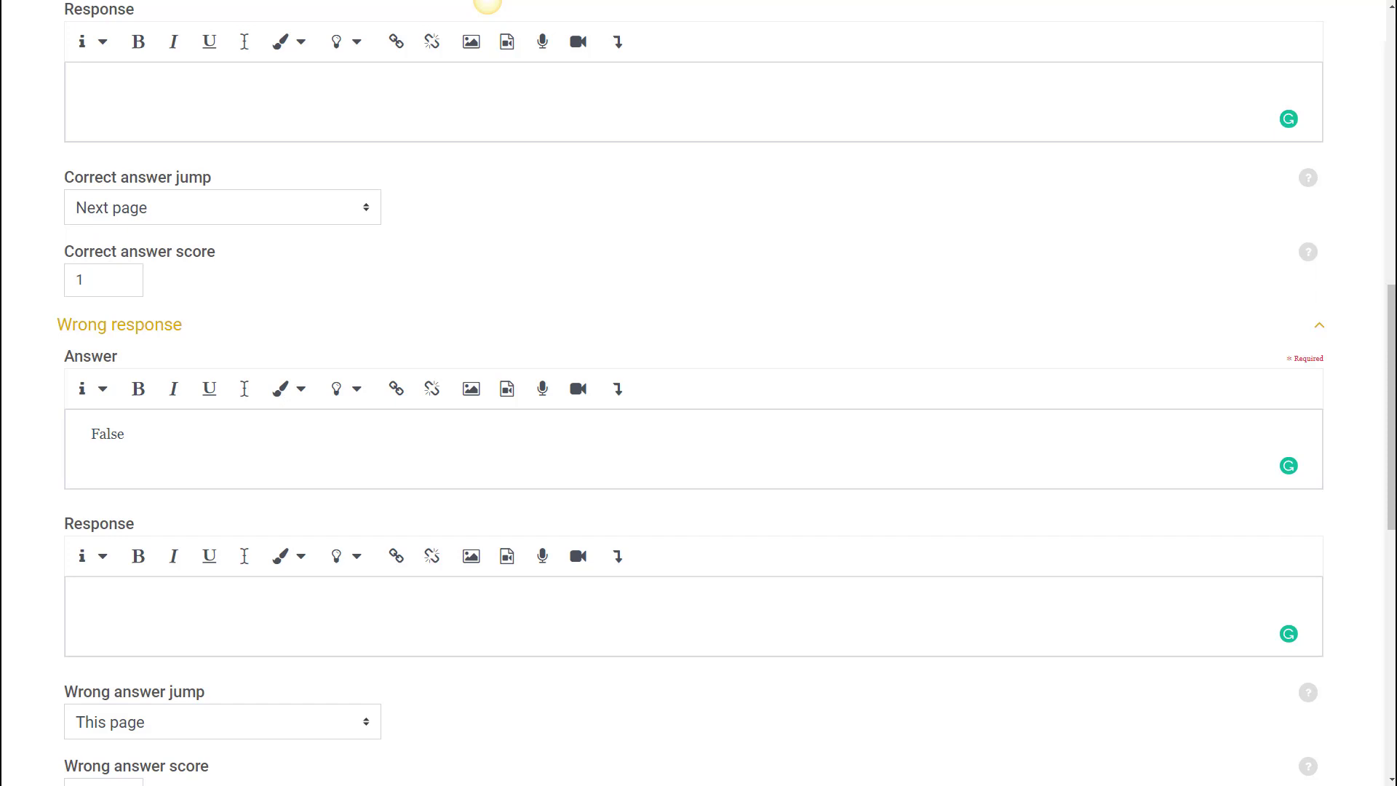
Fill the wrong answer's response with the passage beginning "Precursors to American psychology", followed by "Try again." on a new line.
left_click(362, 615)
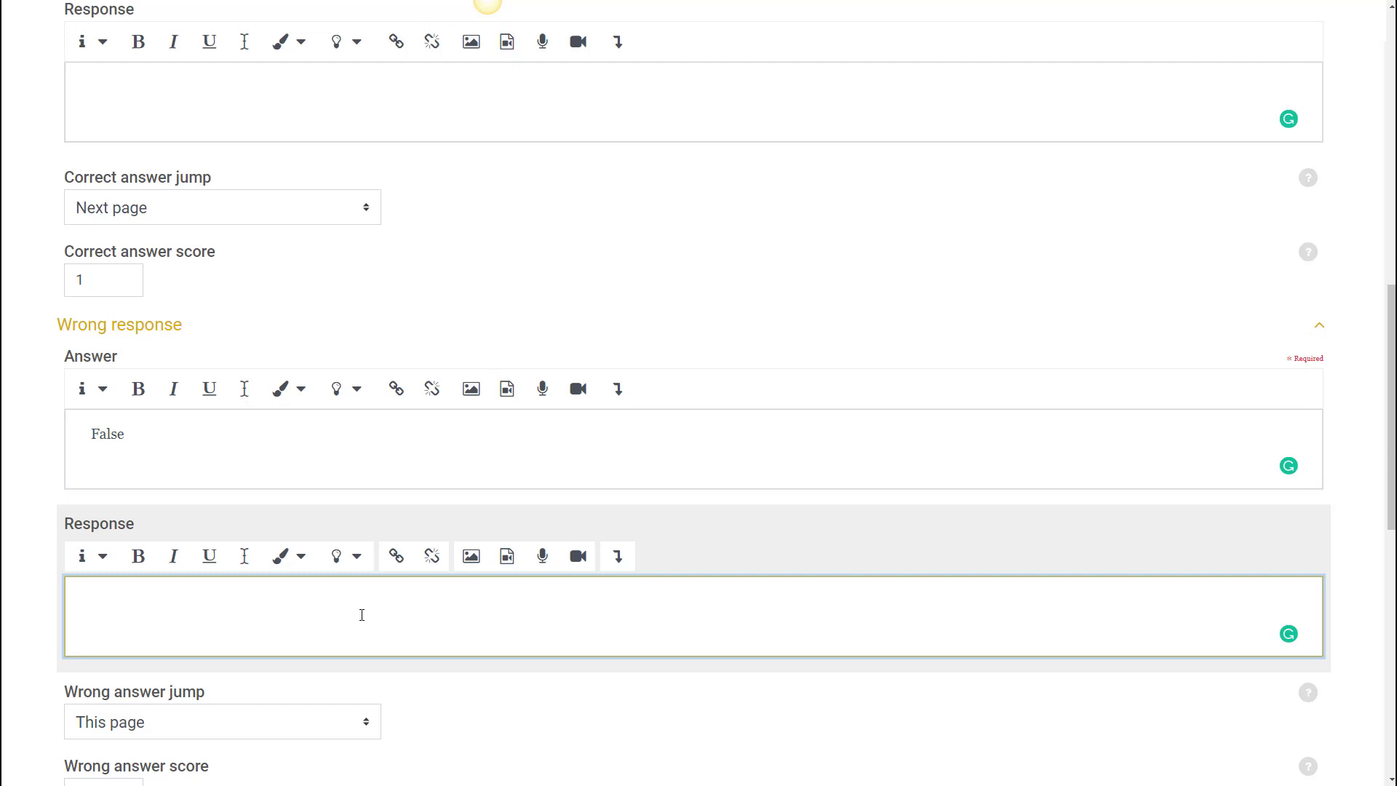
type("Precursors to American psychology can be found in philosophy and physiology. Philosophers such as John Locke (1632–1704) and Thomas Reid (1710–1796) promoted empiricism, the idea that all knowledge comes from experience.")
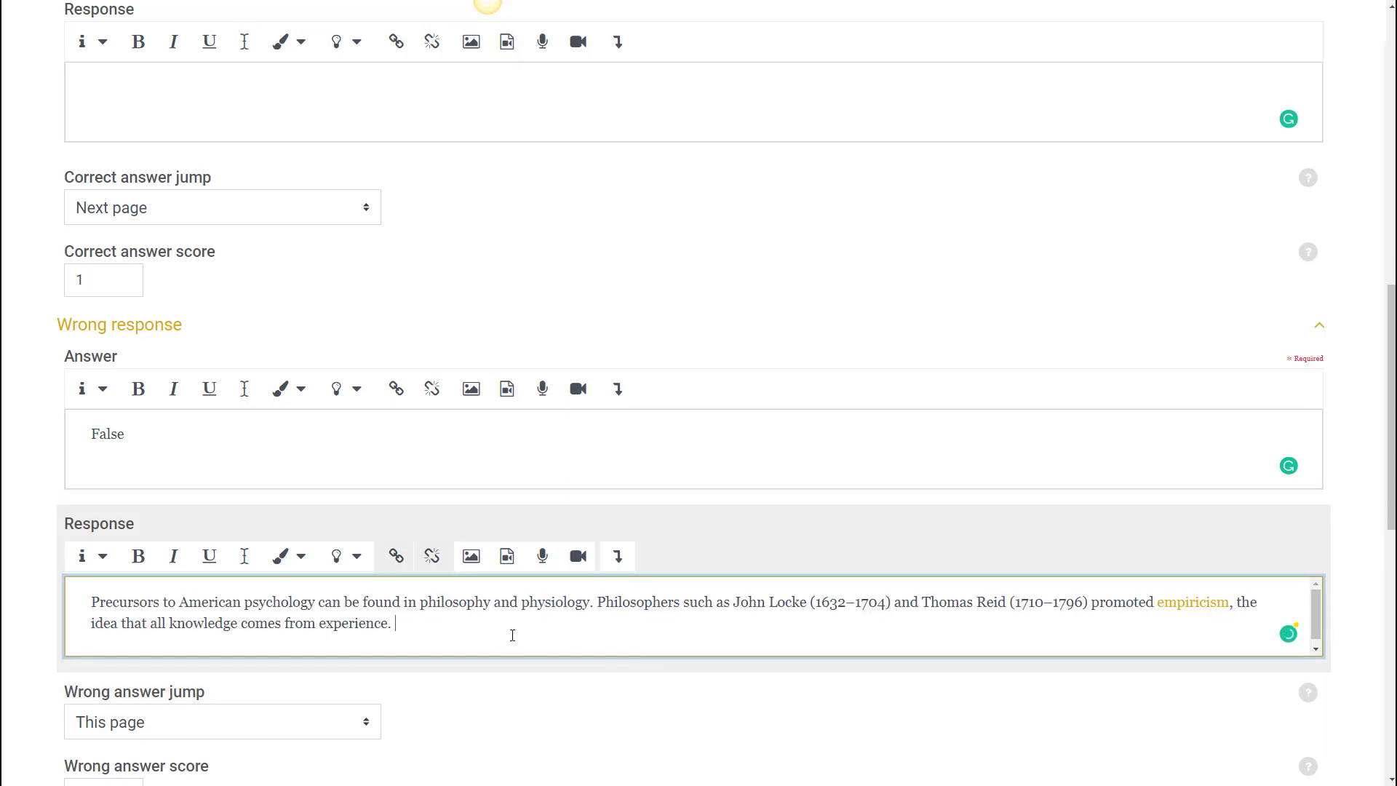
key("Return")
type("Try again.")
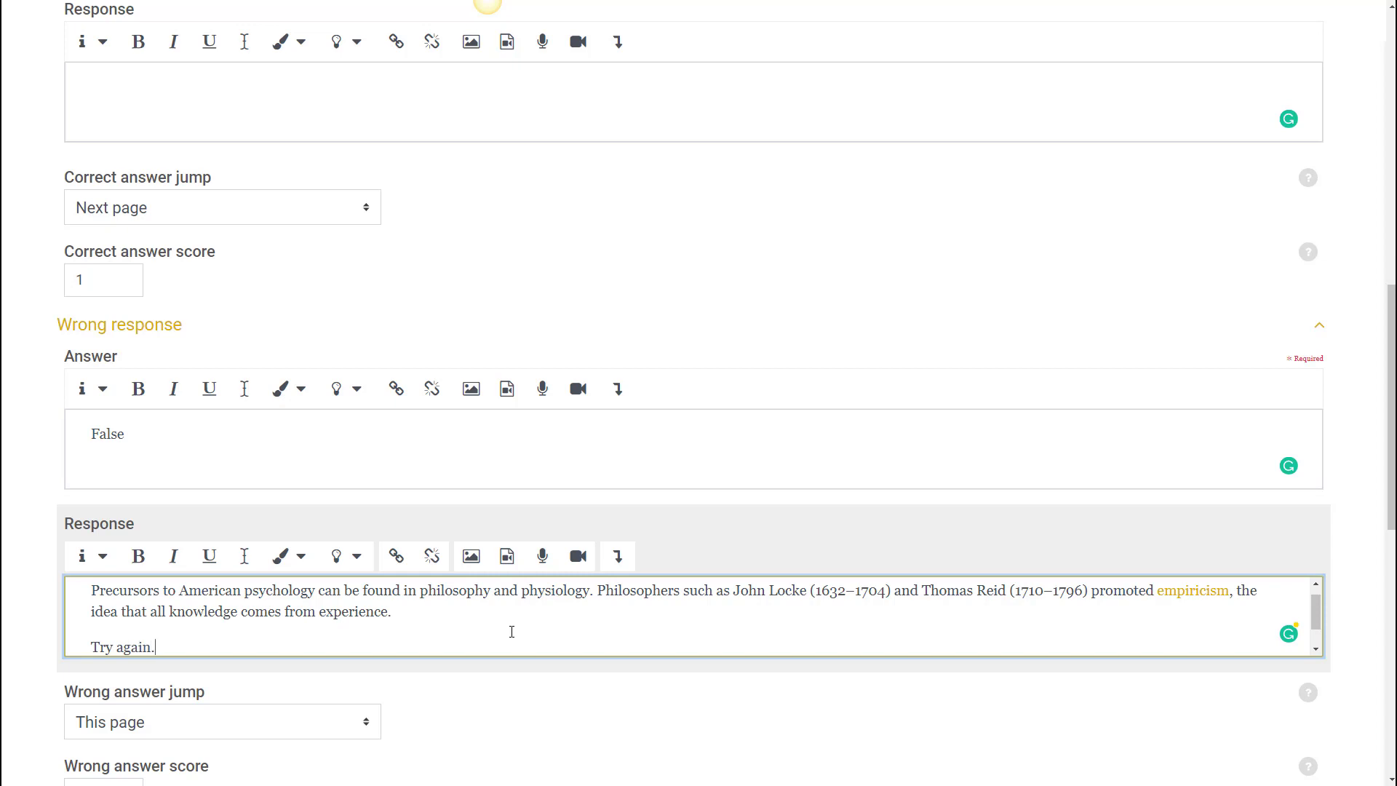
Keep the wrong answer jump at This page and save the true/false question page.
scroll(206, 717, "down", 1)
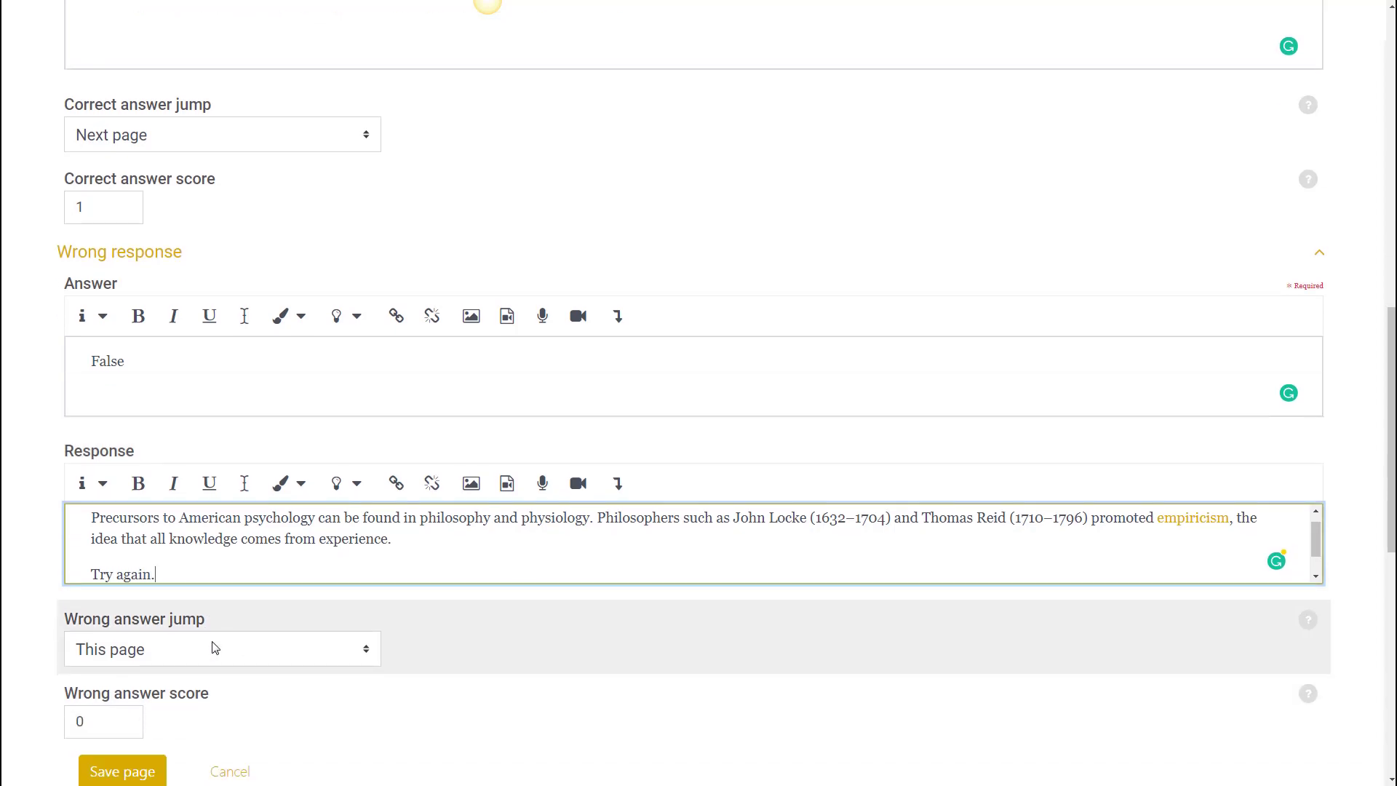
left_click(215, 647)
left_click(173, 457)
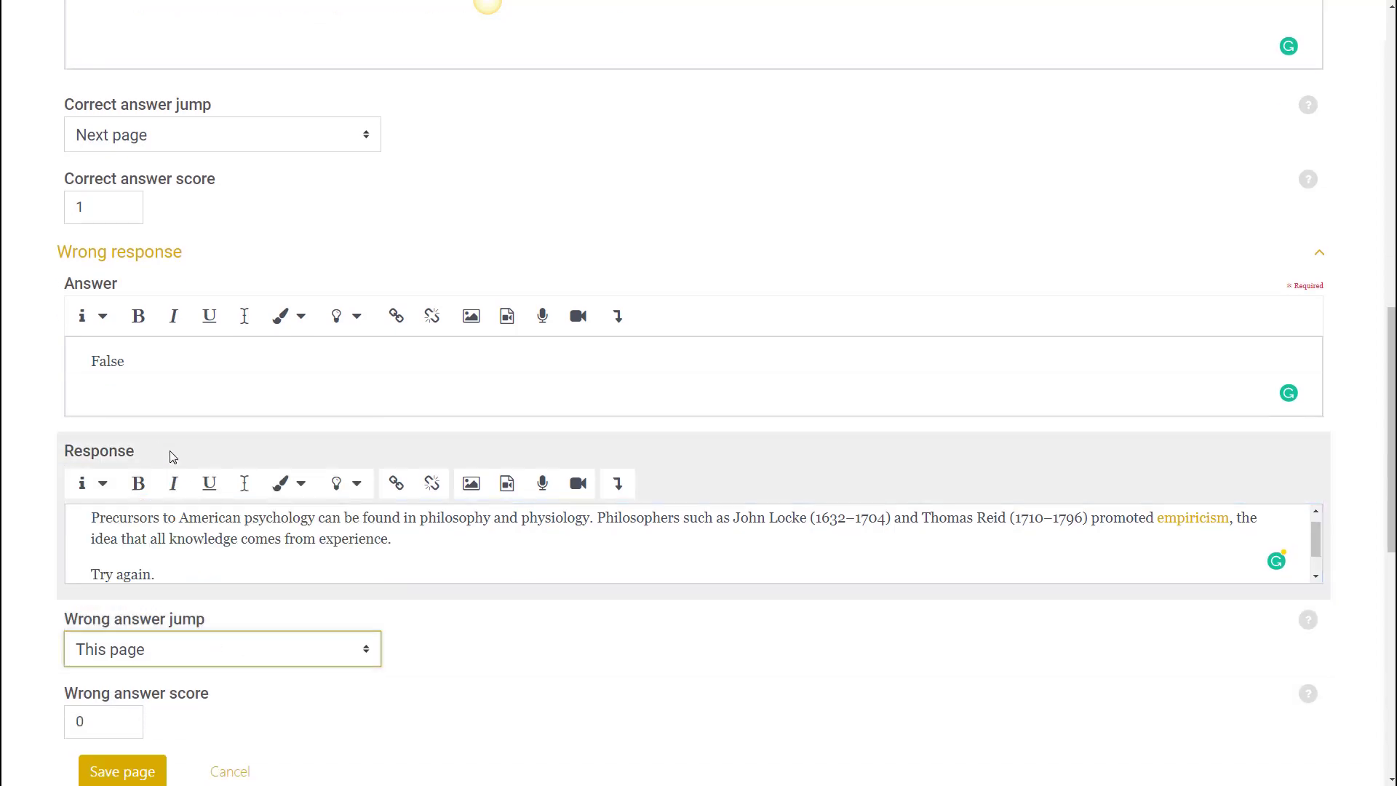
scroll(530, 711, "down", 2)
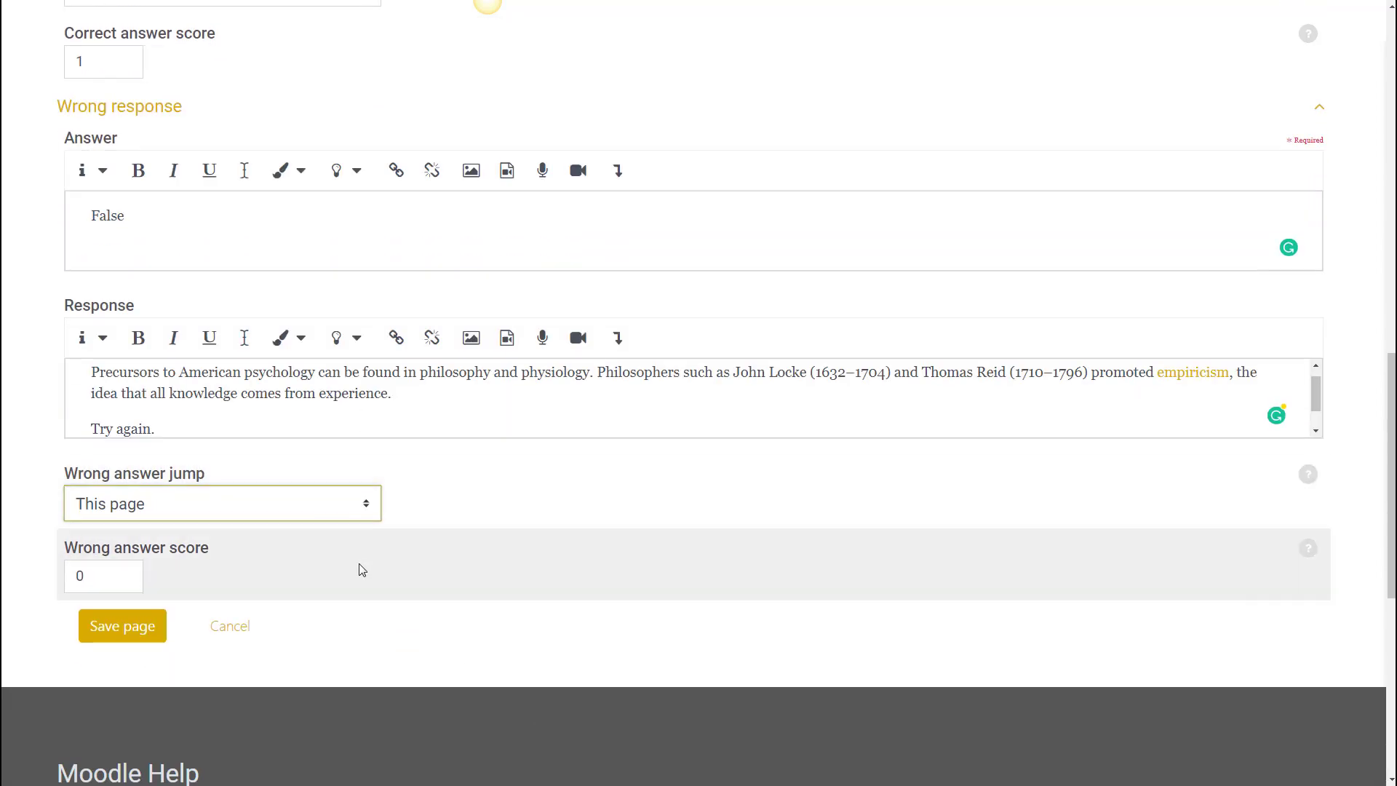
scroll(361, 569, "up", 1)
scroll(302, 502, "down", 1)
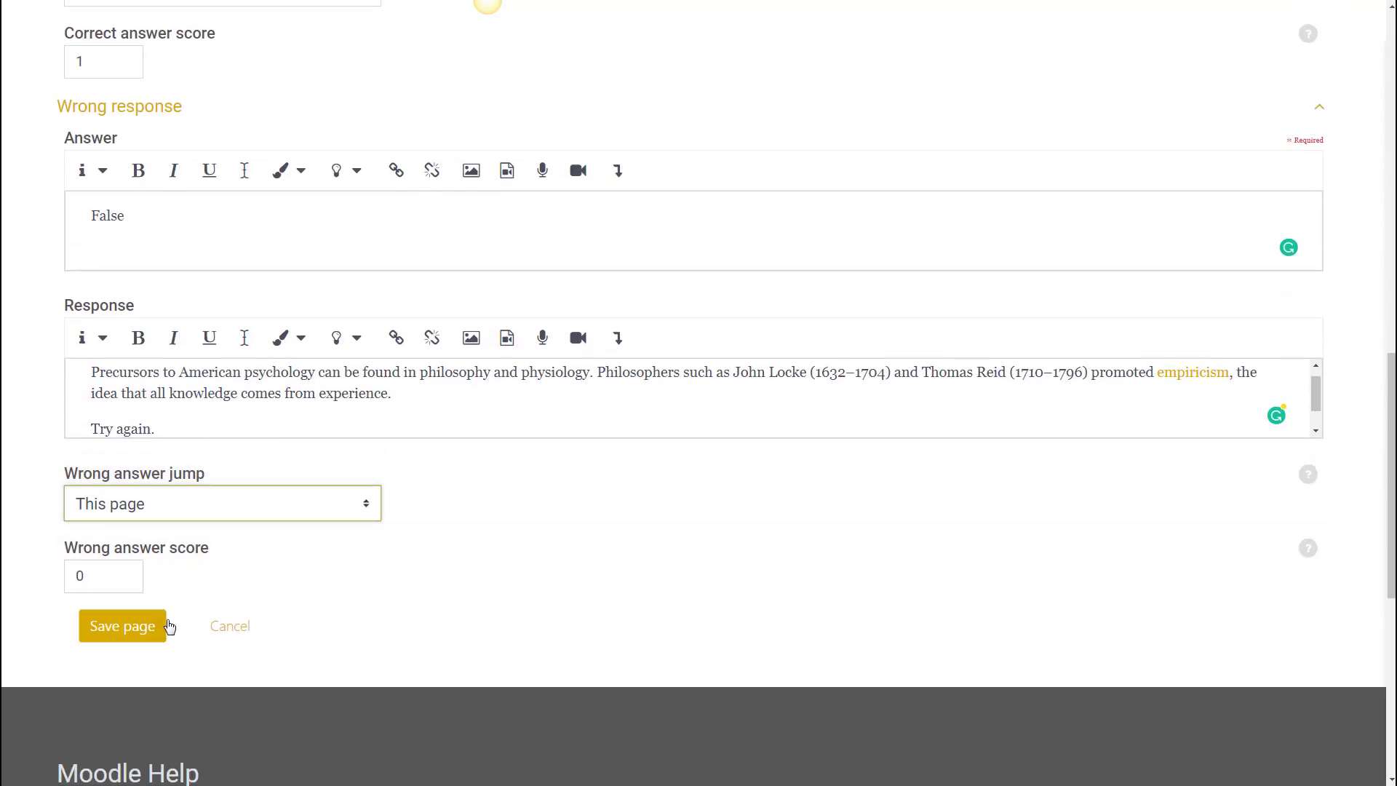
left_click(134, 633)
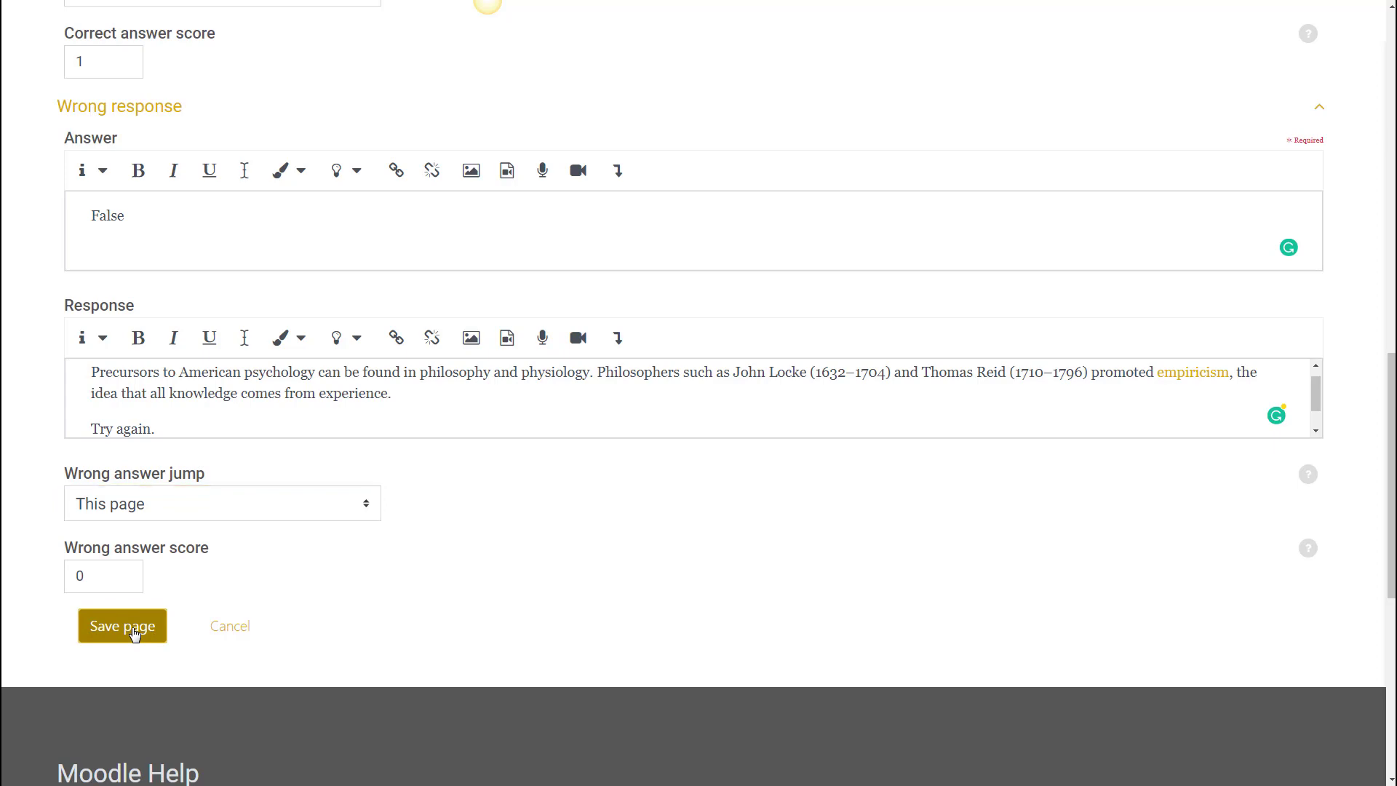
left_click(134, 633)
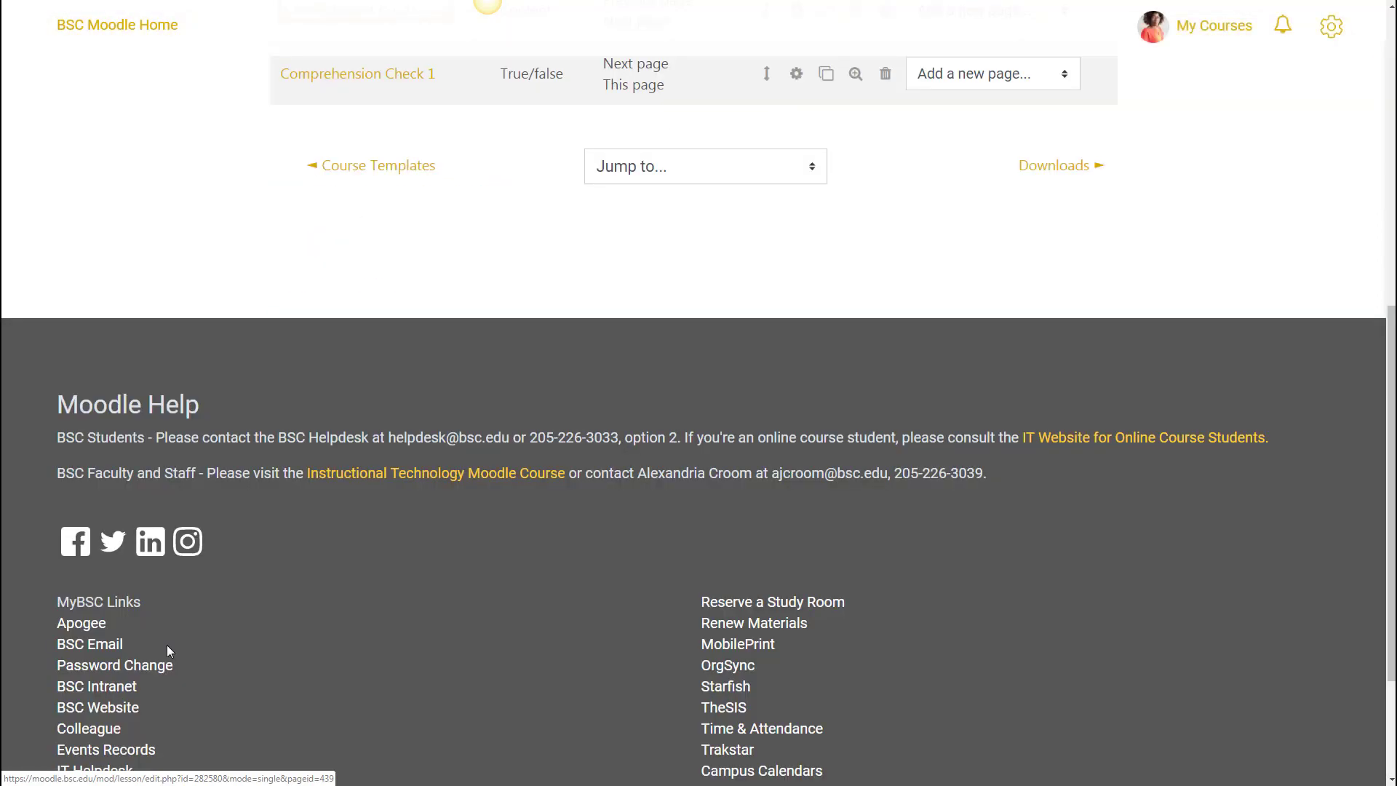
Add a new content page directly after Comprehension Check 1.
scroll(443, 469, "up", 3)
scroll(446, 473, "up", 3)
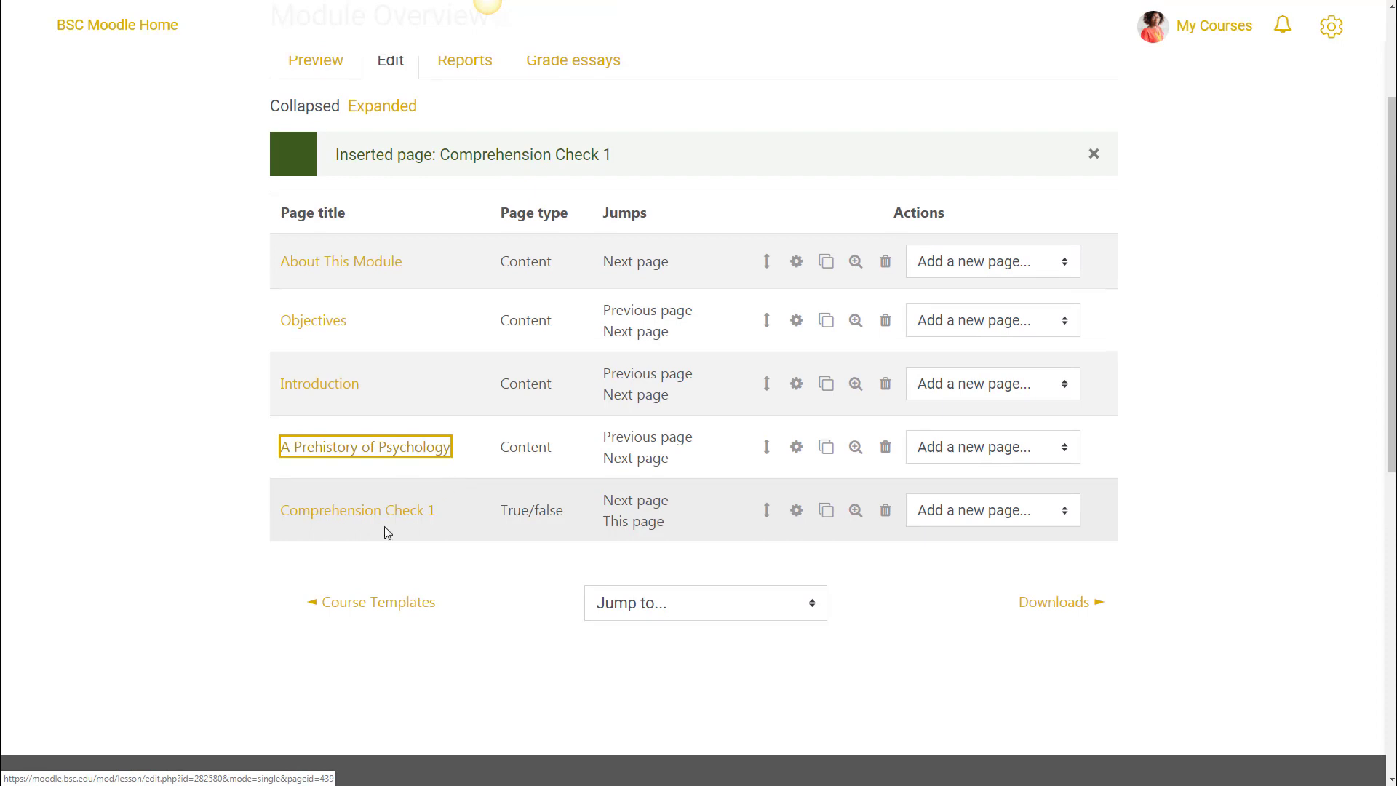
left_click(260, 554)
scroll(273, 546, "up", 2)
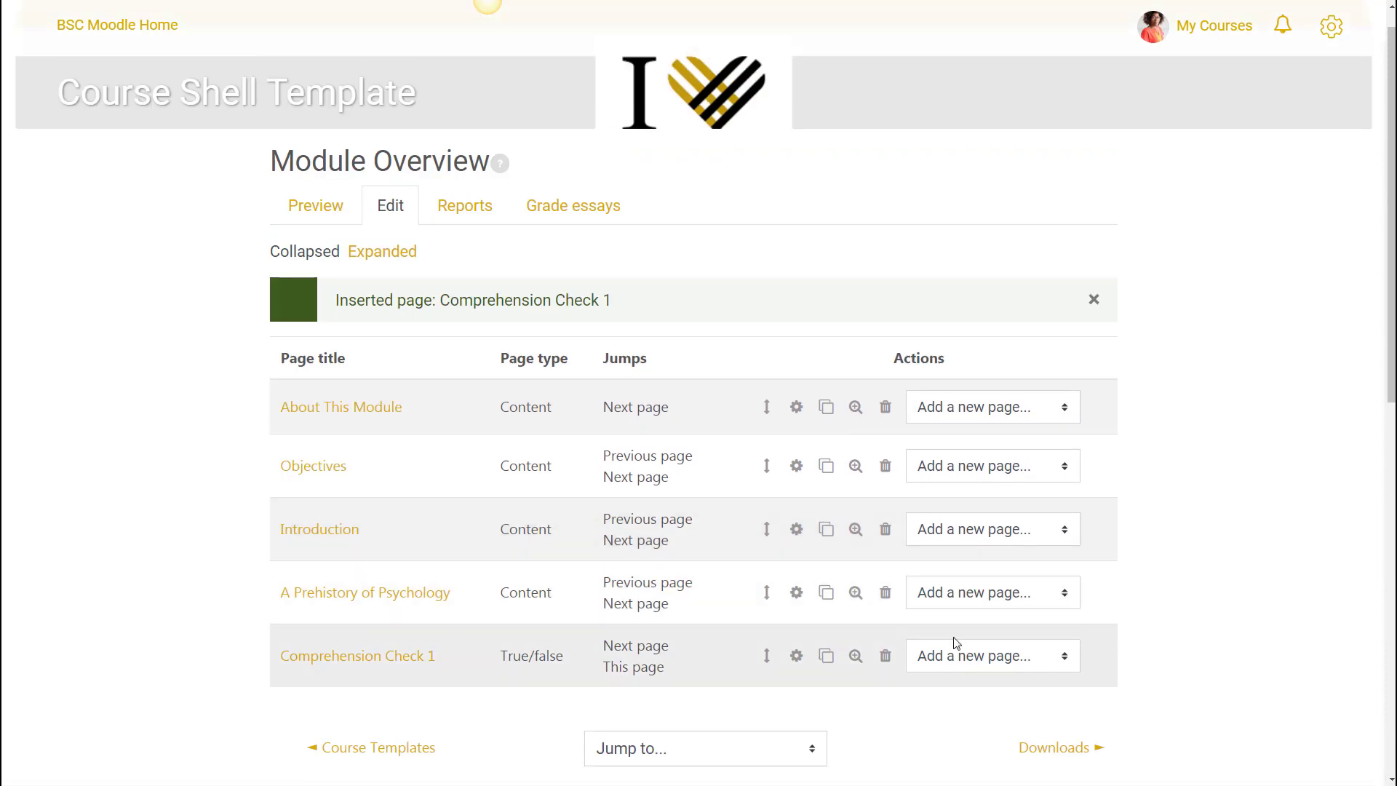
left_click(1004, 664)
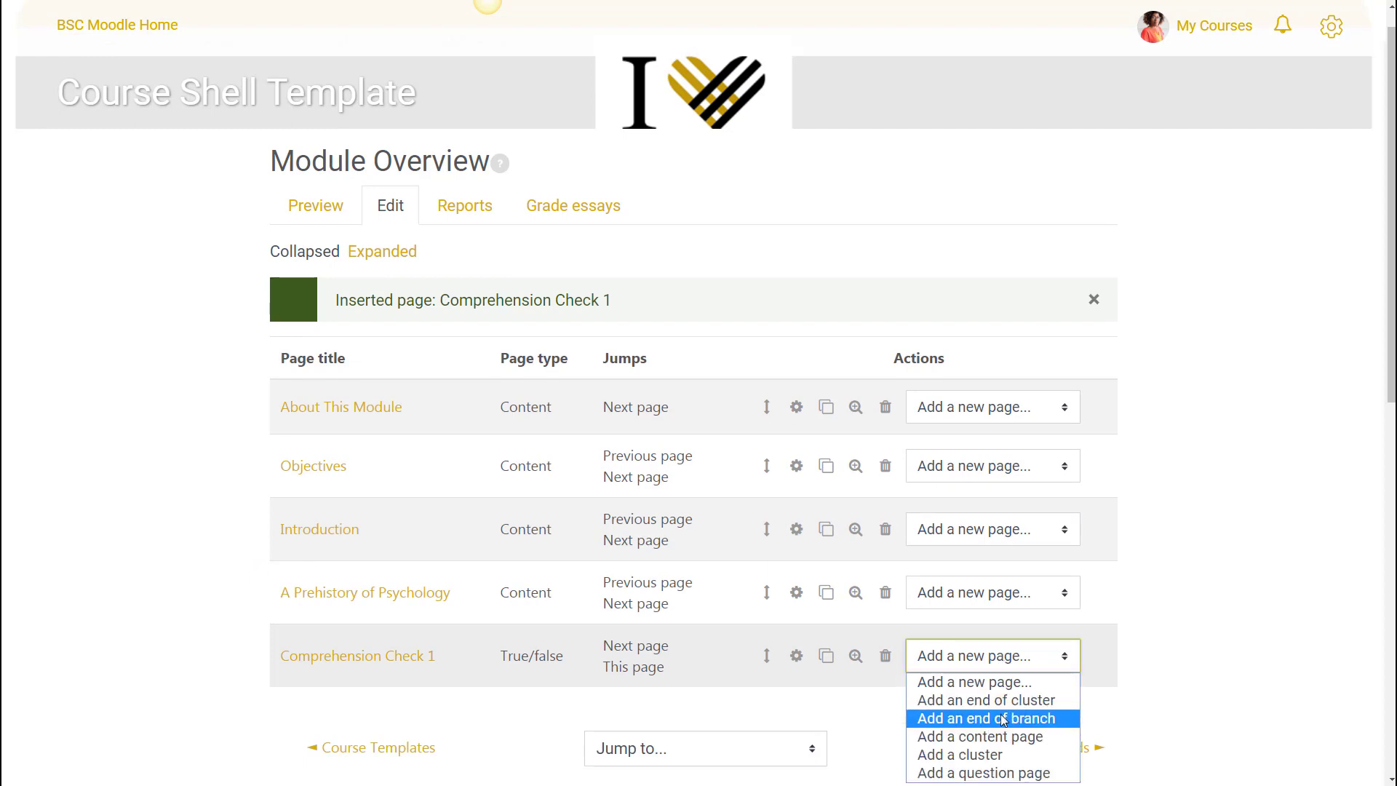
left_click(1024, 737)
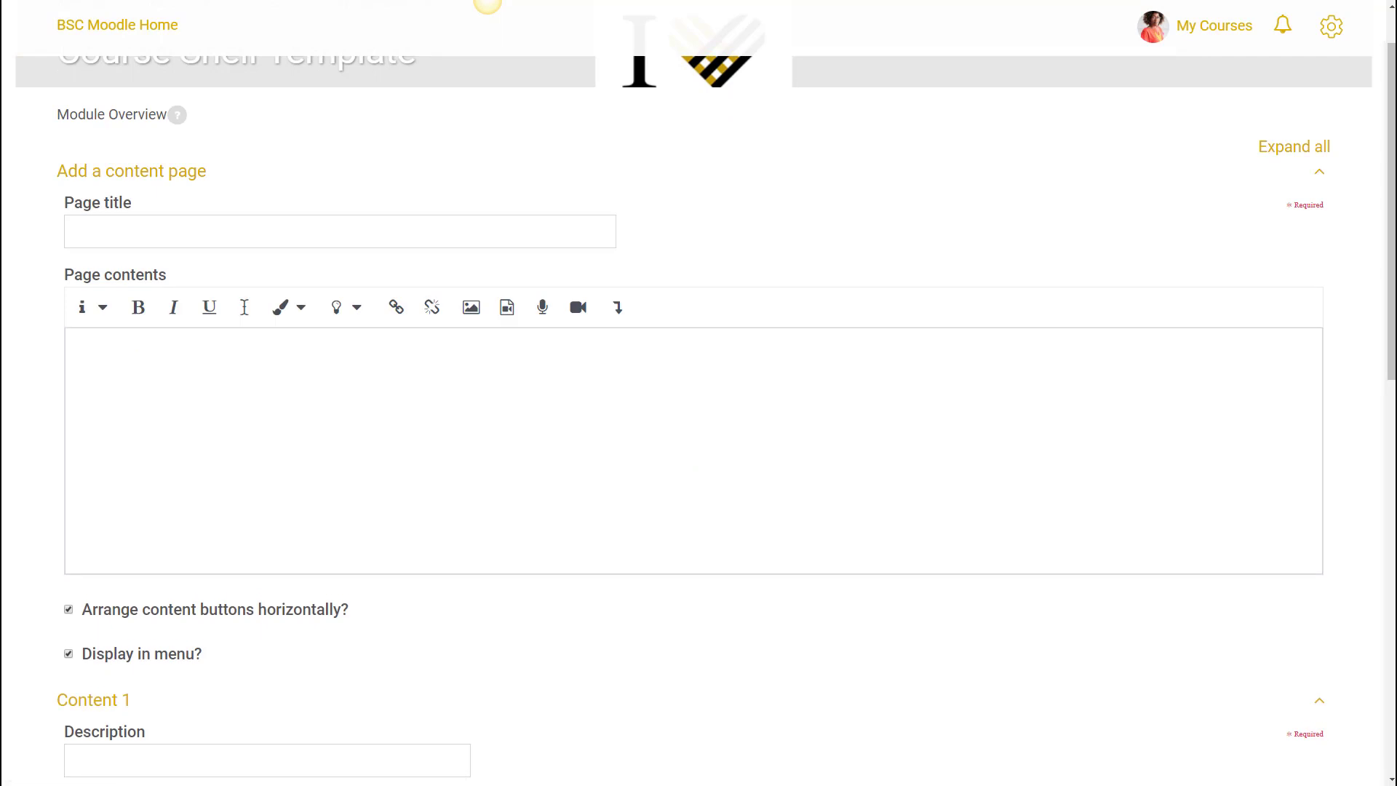
Title the content page "Physiology and Psychophysics" and paste the copied text and Wundt portrait into its contents.
left_click(106, 234)
type("Physiology and Psychophysics")
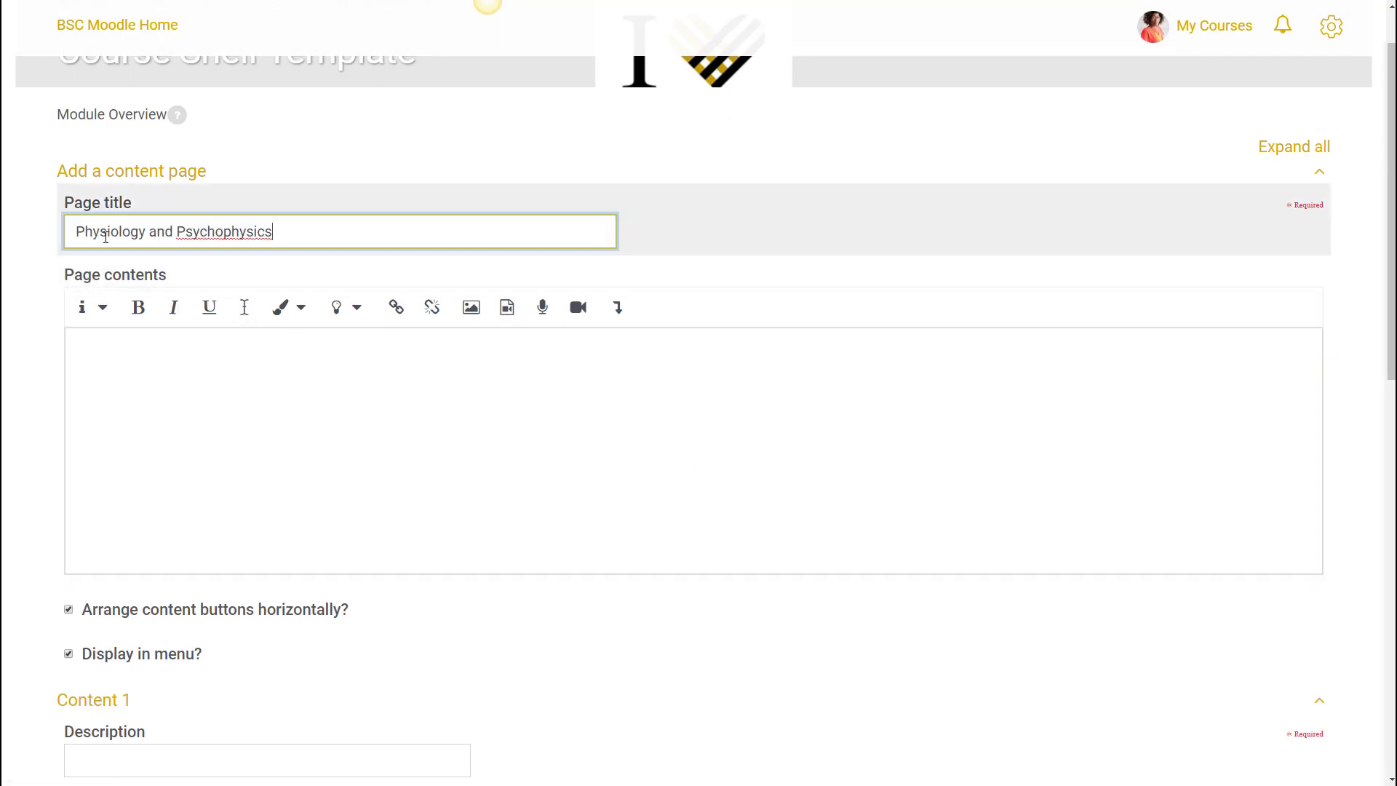
left_click(112, 408)
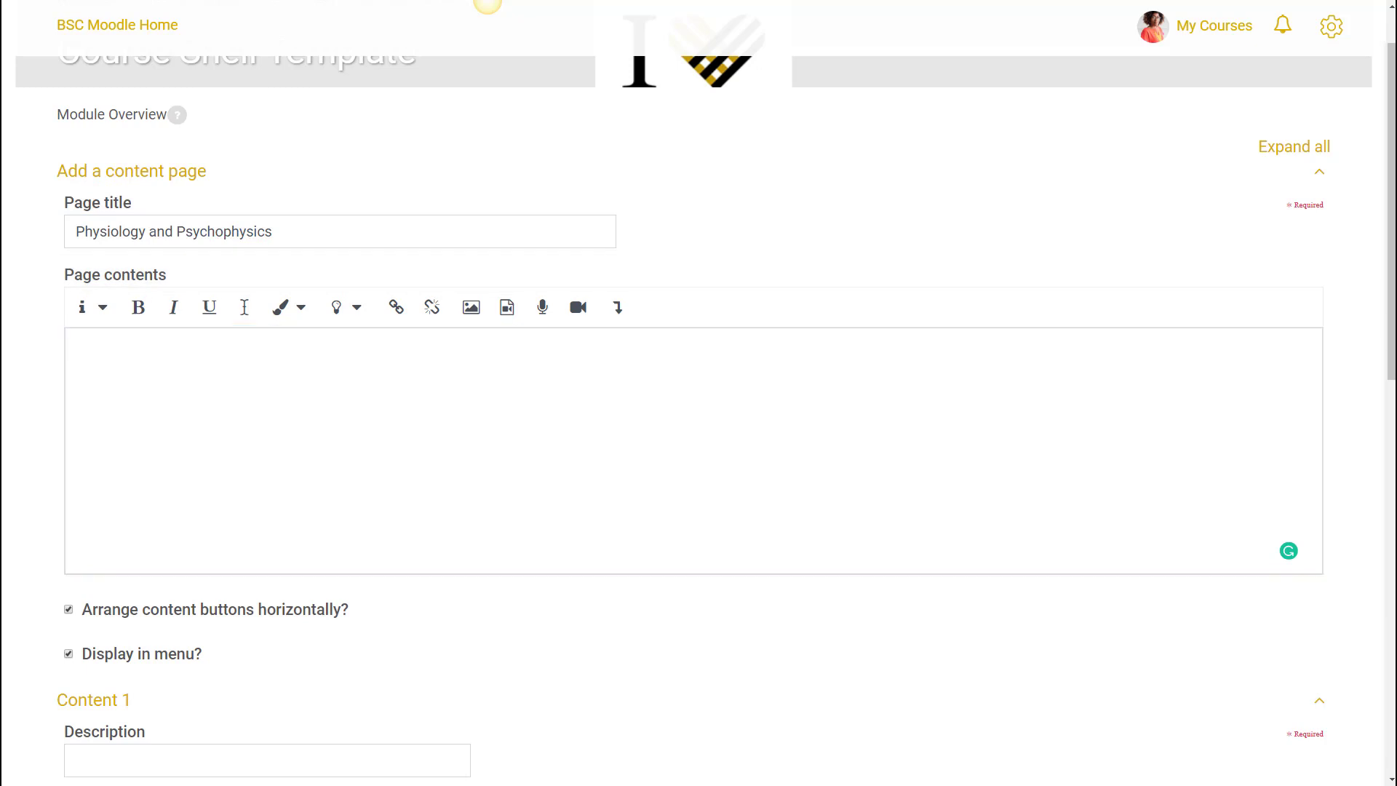
left_click(176, 371)
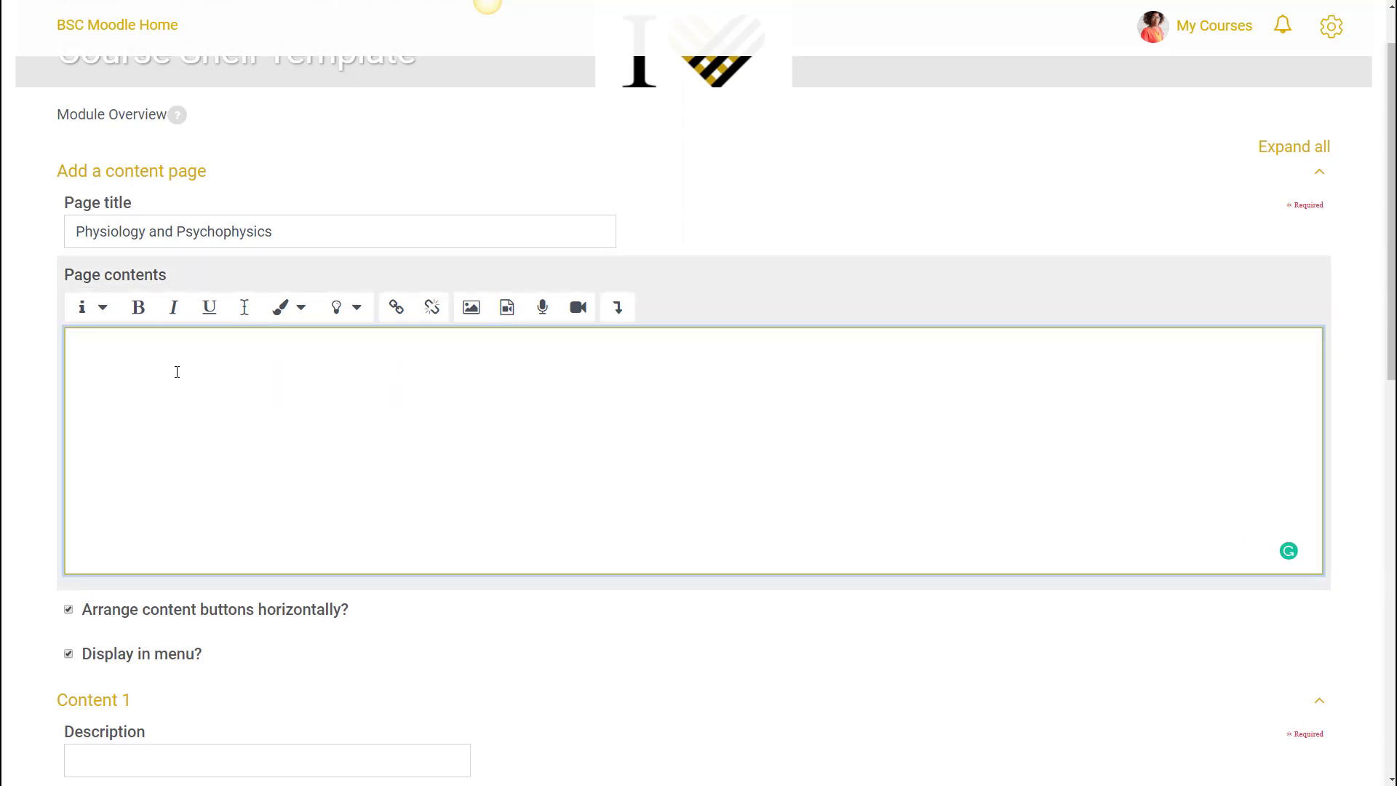
key("ctrl+v")
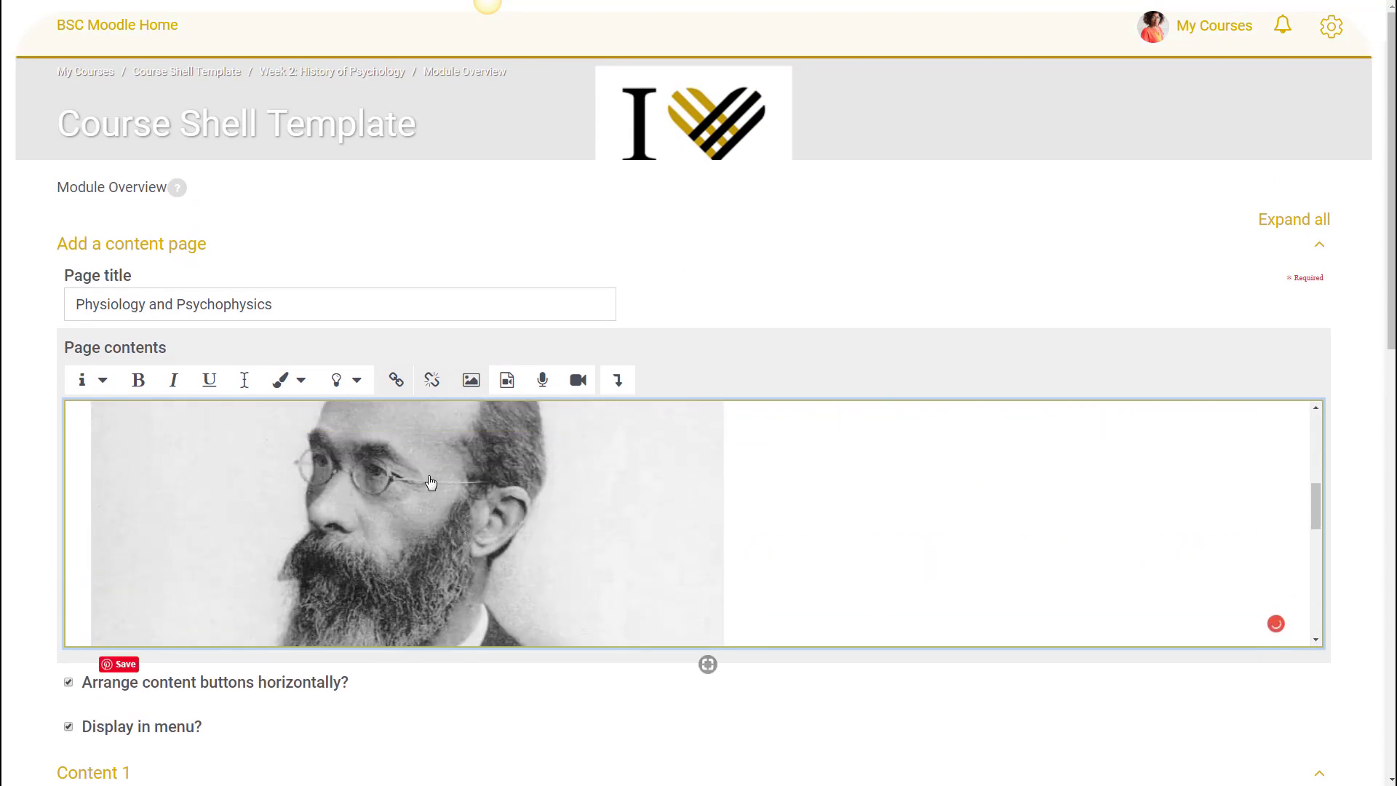
Align the Wilhelm Wundt image in the page contents to Right and set its width to 500.
double_click(431, 482)
left_click(493, 446)
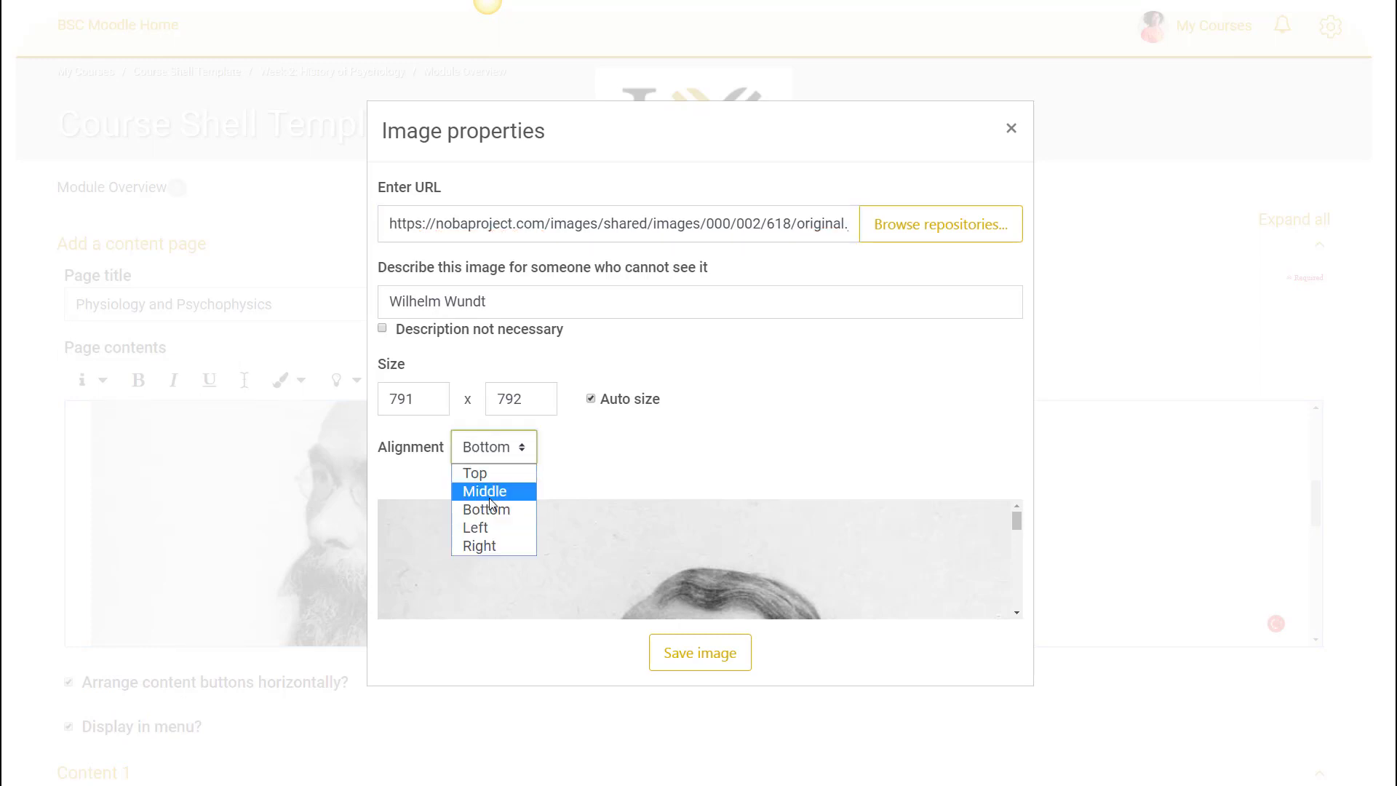
left_click(492, 544)
left_click_drag(445, 402, 331, 401)
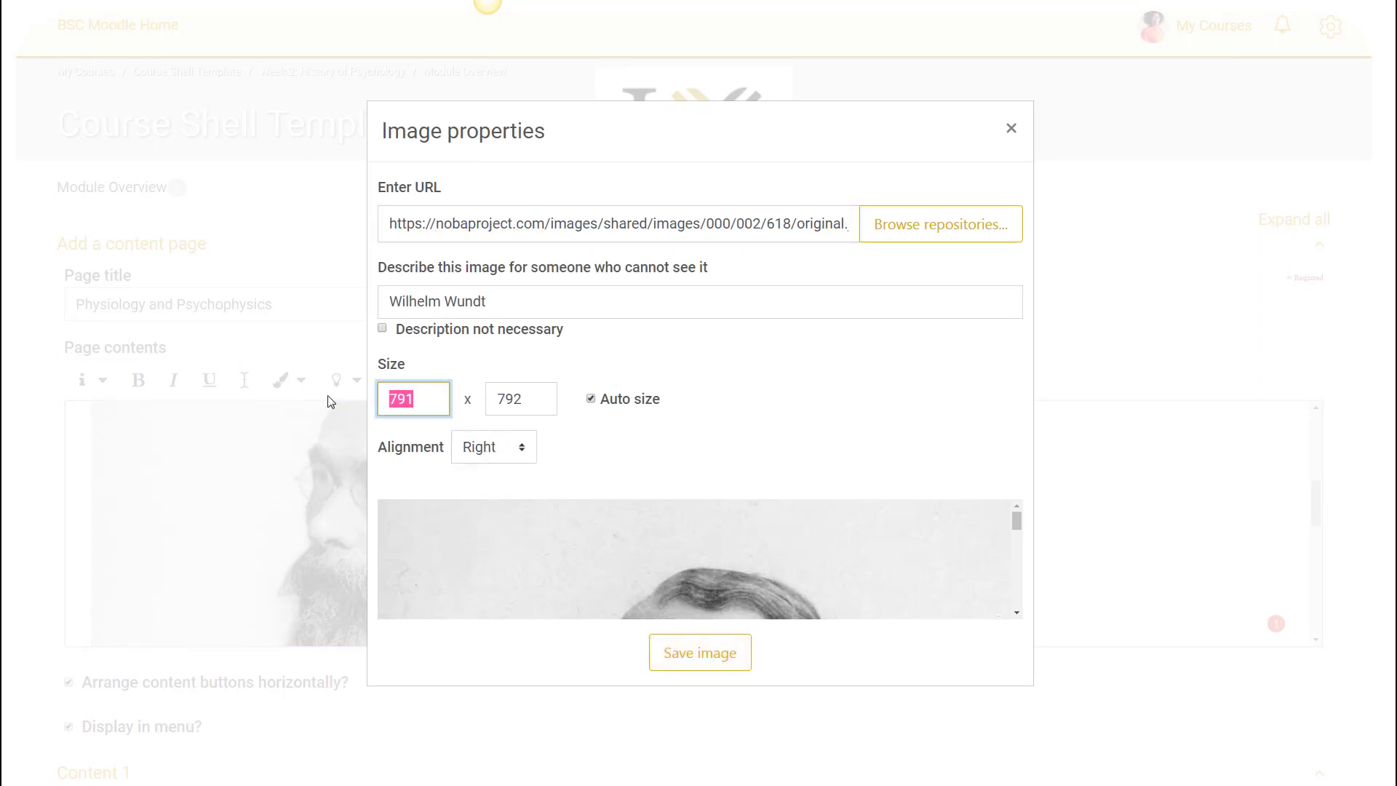
key("BackSpace")
type("500")
key("Return")
Set Content 1's description to "Previous" and its jump to A Prehistory of Psychology.
scroll(386, 571, "down", 10)
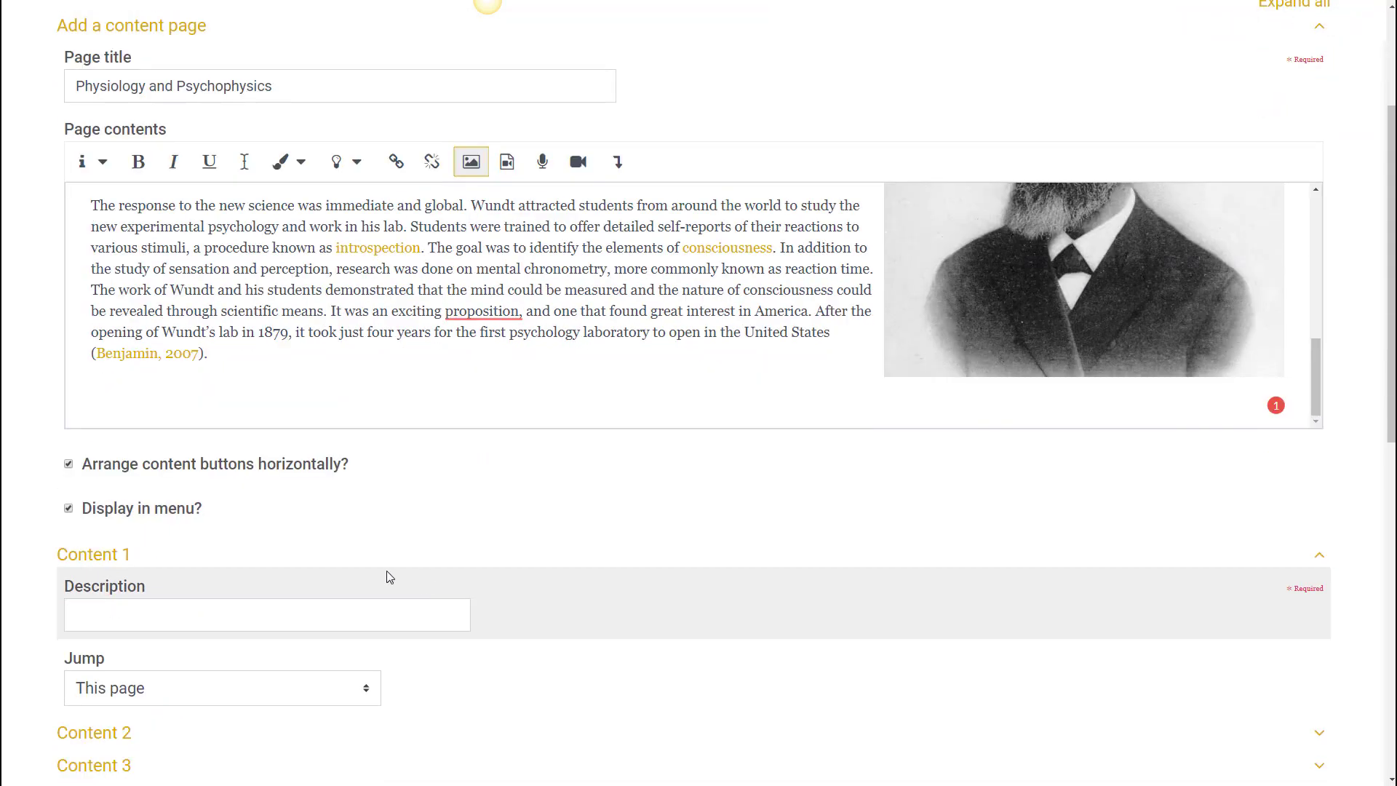
left_click(281, 617)
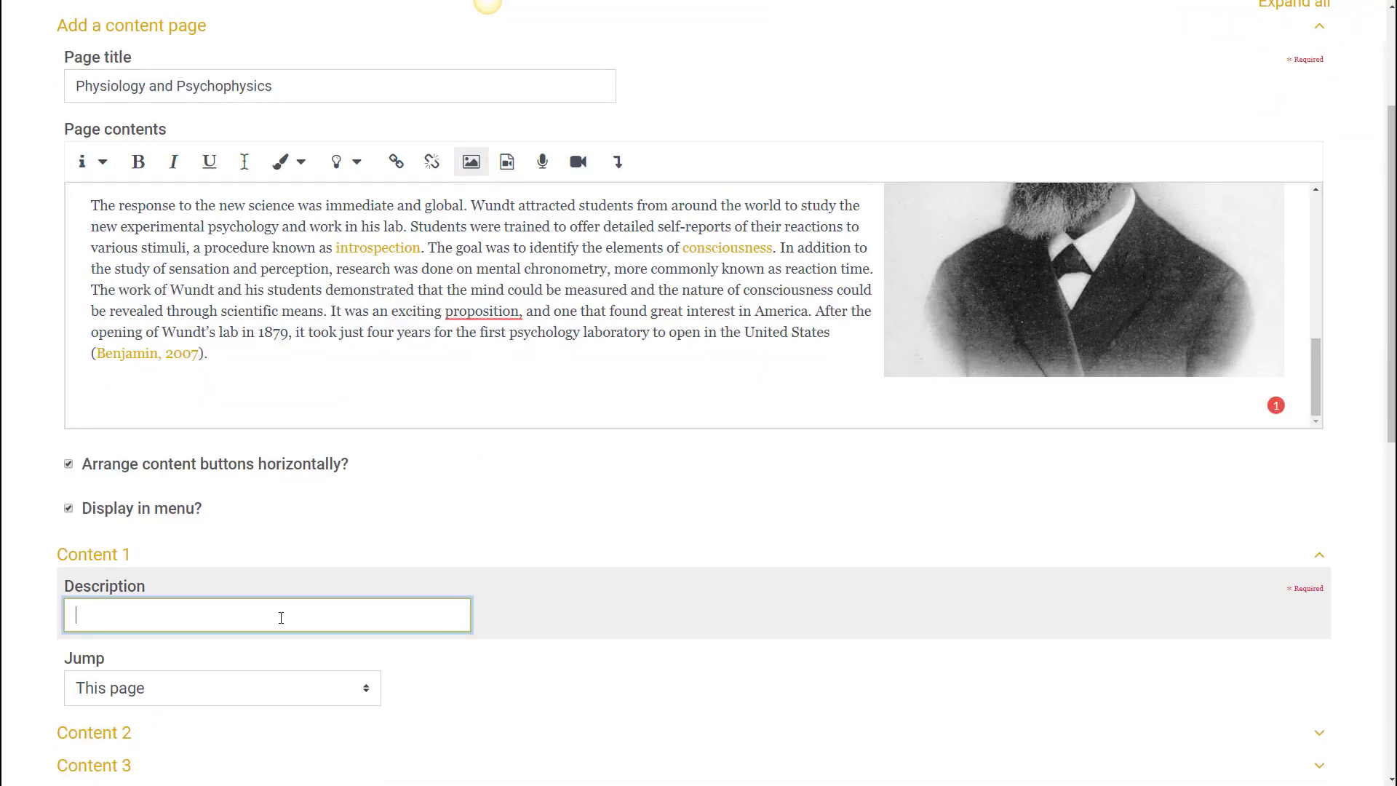
type("Previous")
left_click(134, 699)
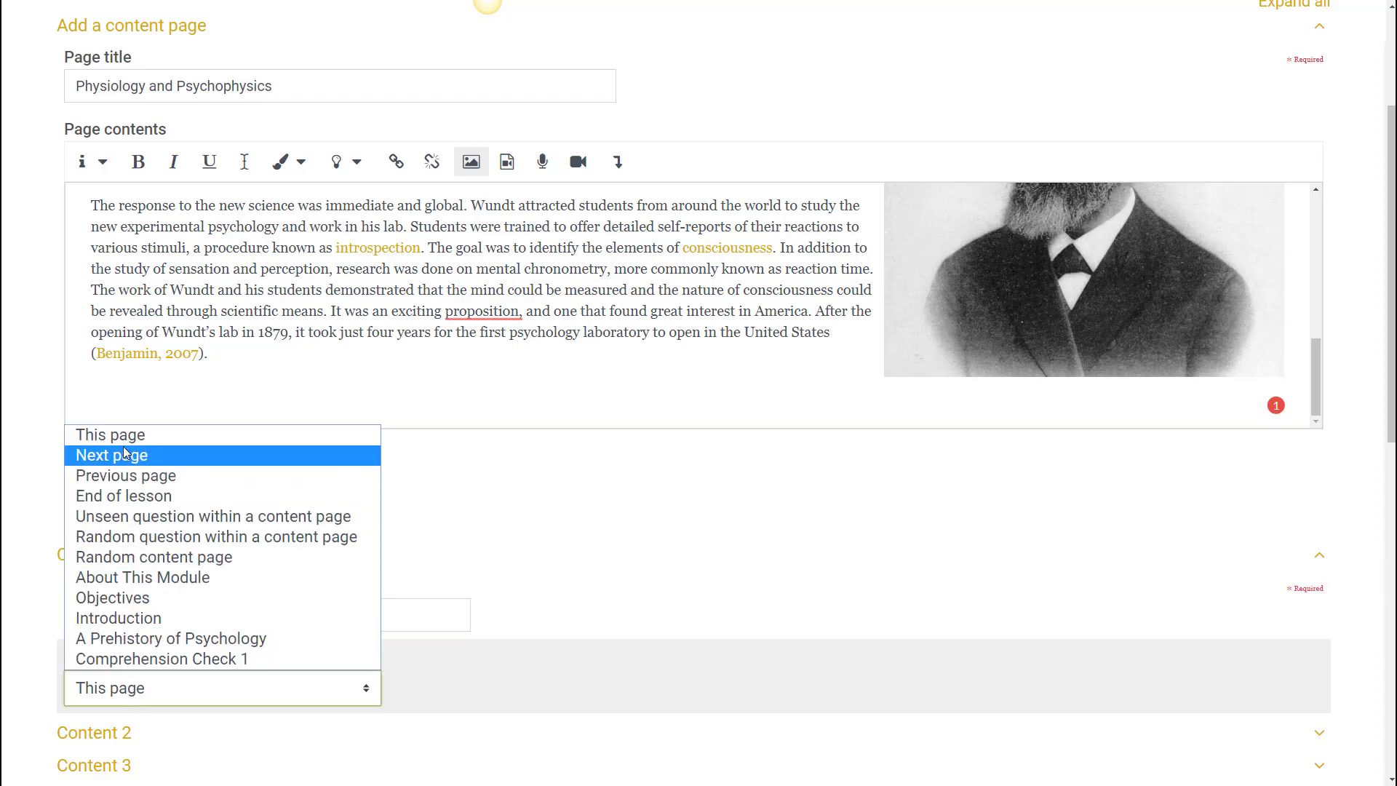
left_click(131, 475)
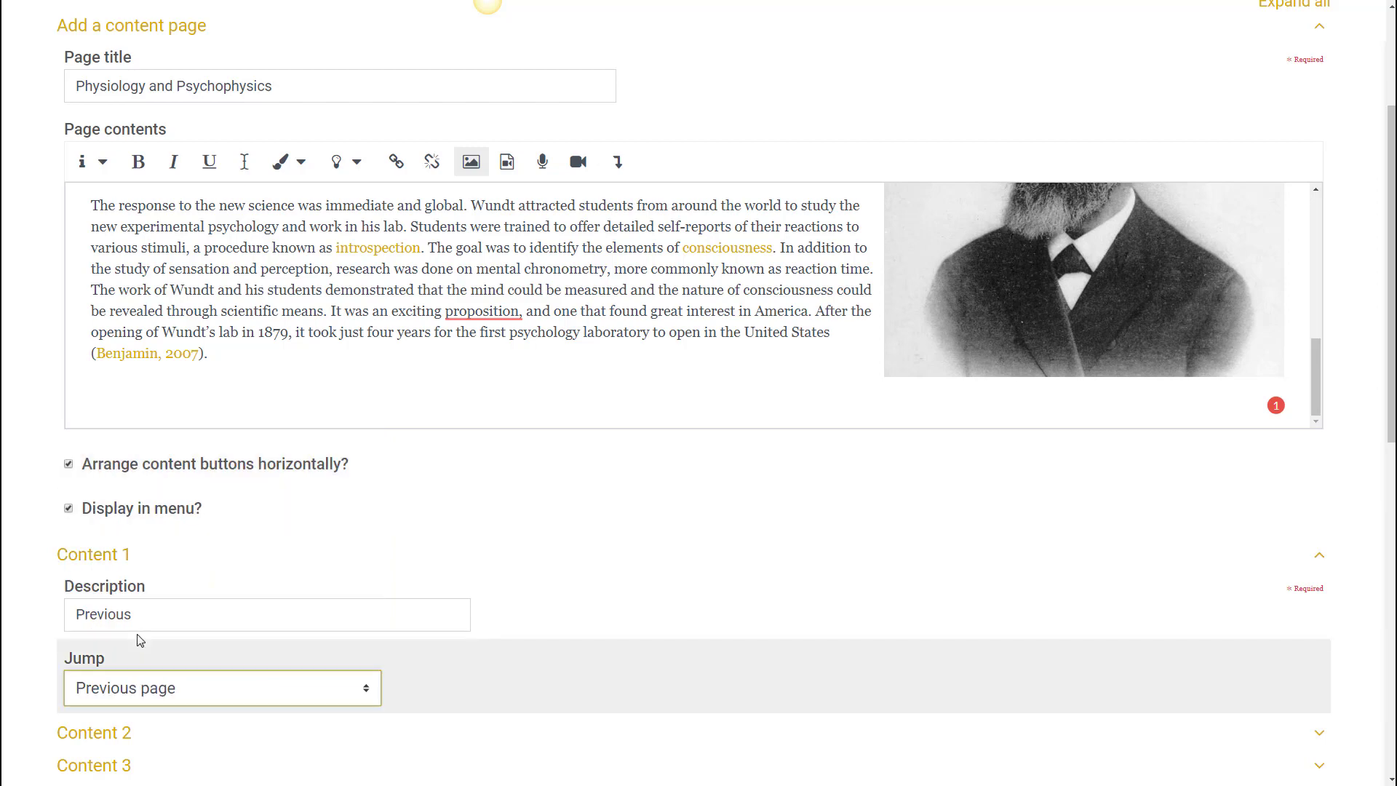
left_click(163, 691)
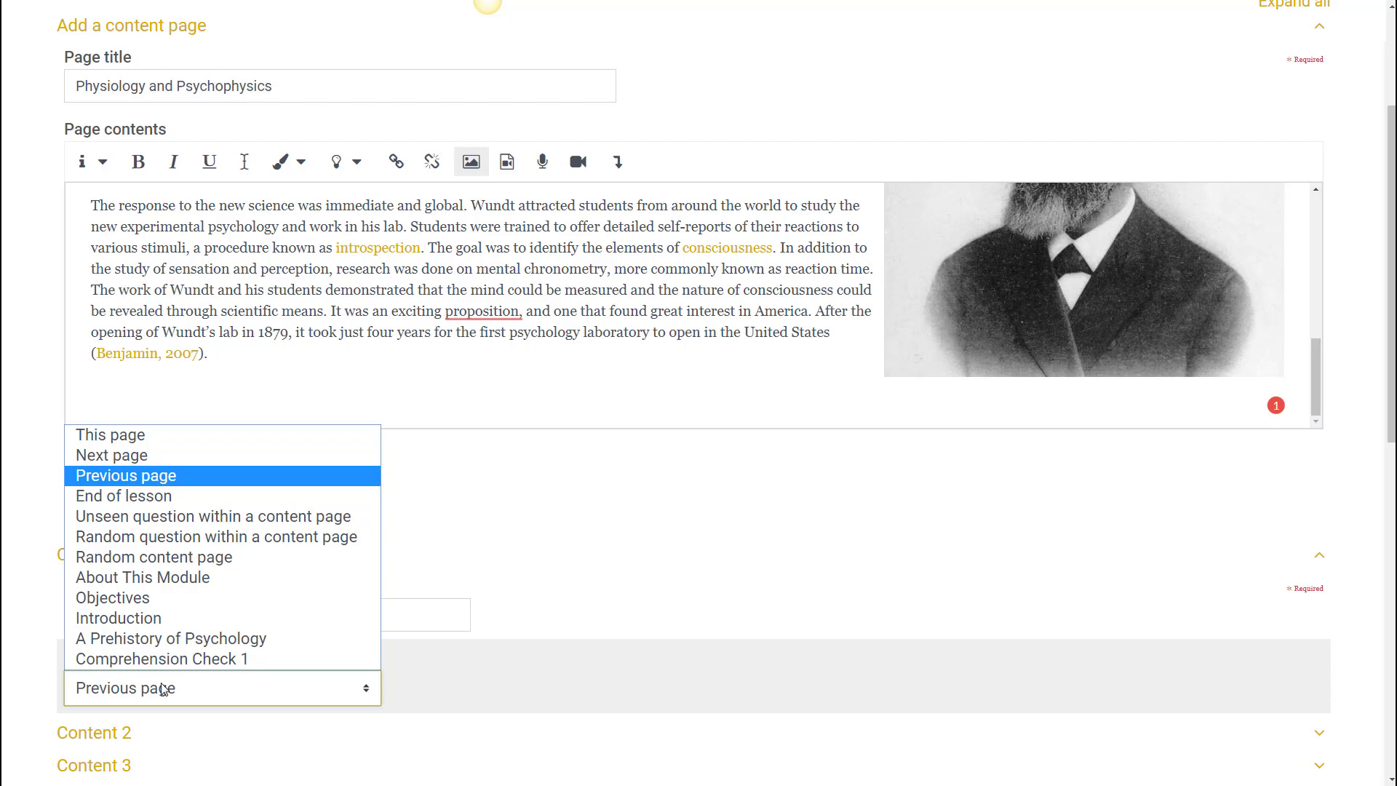
left_click(159, 640)
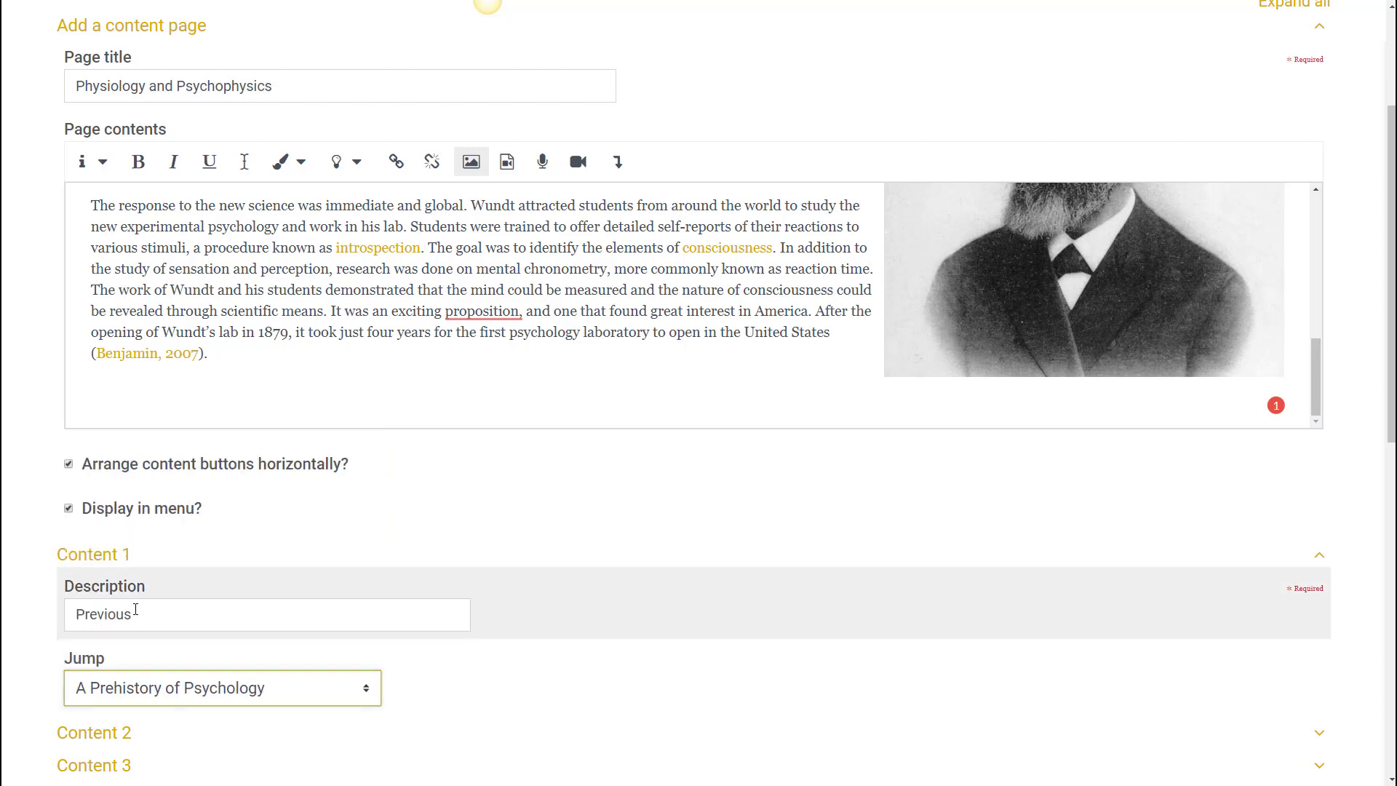
Give Content 2 the description "Next", leave its jump at Next page, and save the content page.
scroll(342, 618, "down", 1)
scroll(327, 597, "down", 2)
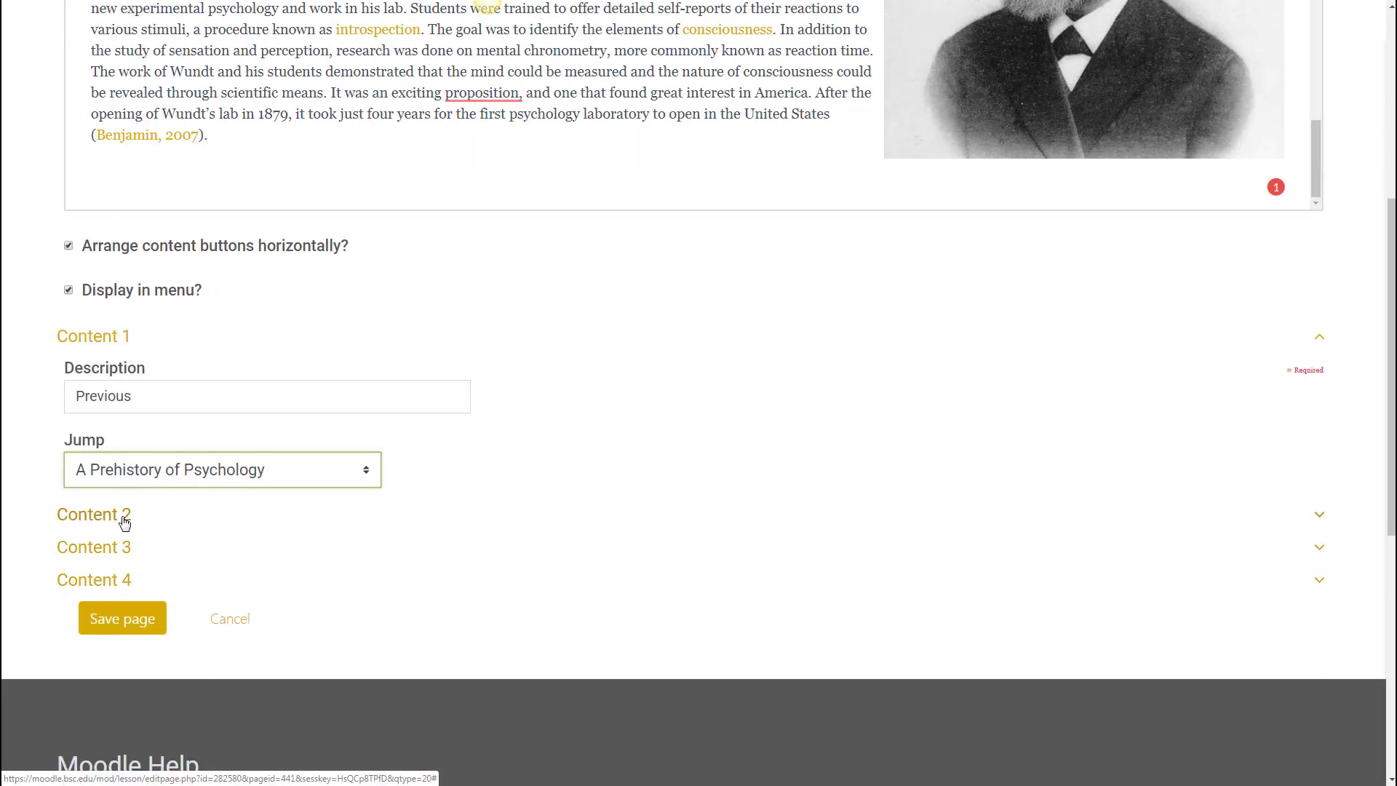
left_click(124, 521)
left_click(315, 571)
type("Next")
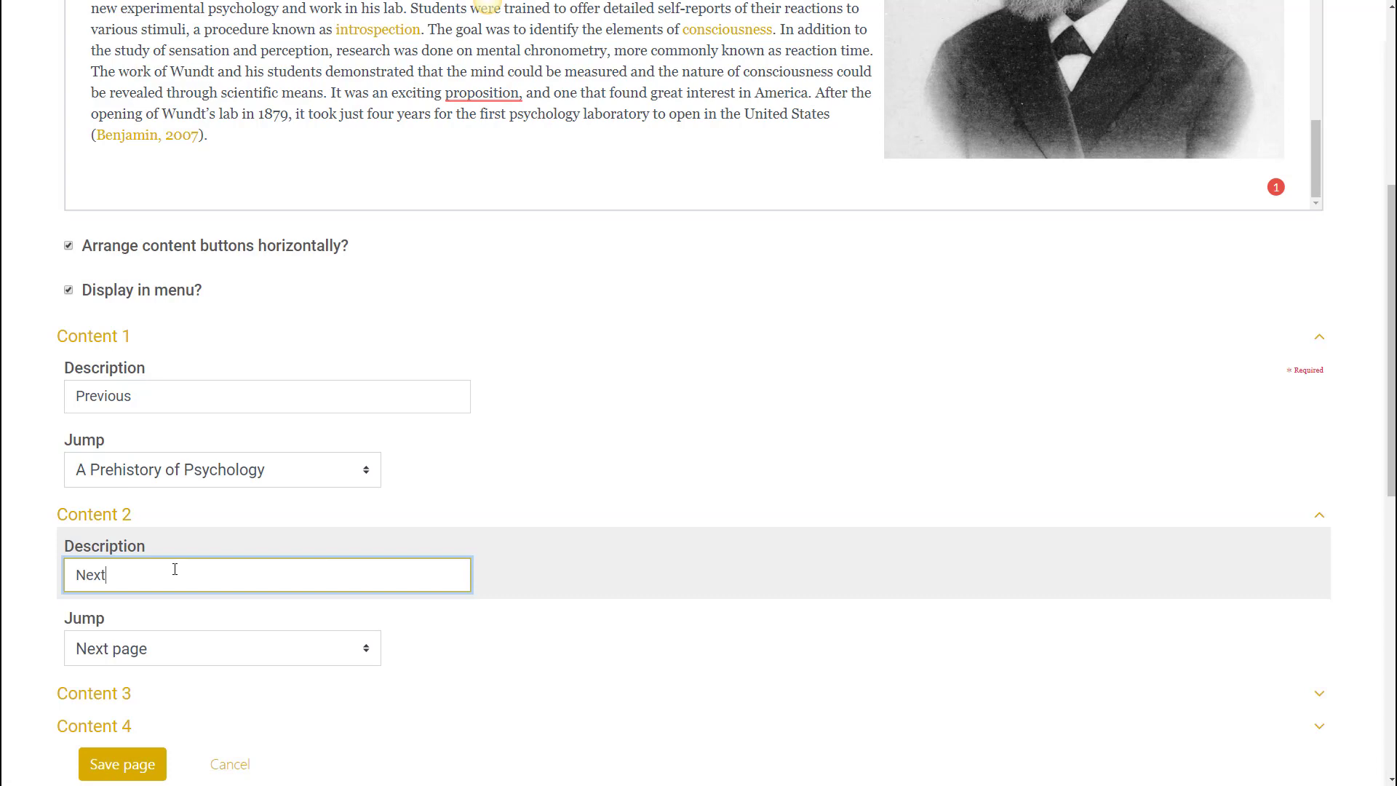
left_click(122, 764)
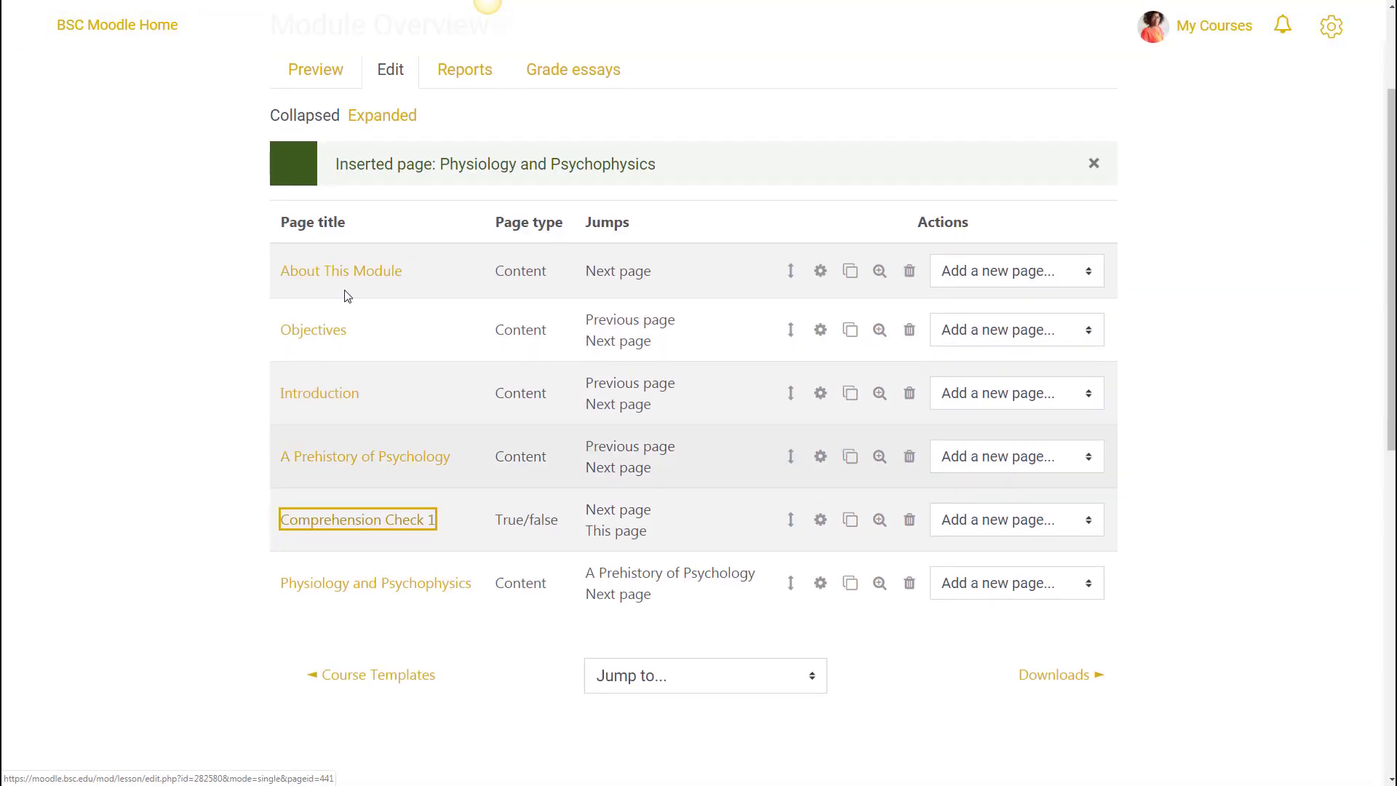
Preview the Module Overview lesson and advance through the About This Module and Objectives pages.
scroll(405, 137, "up", 2)
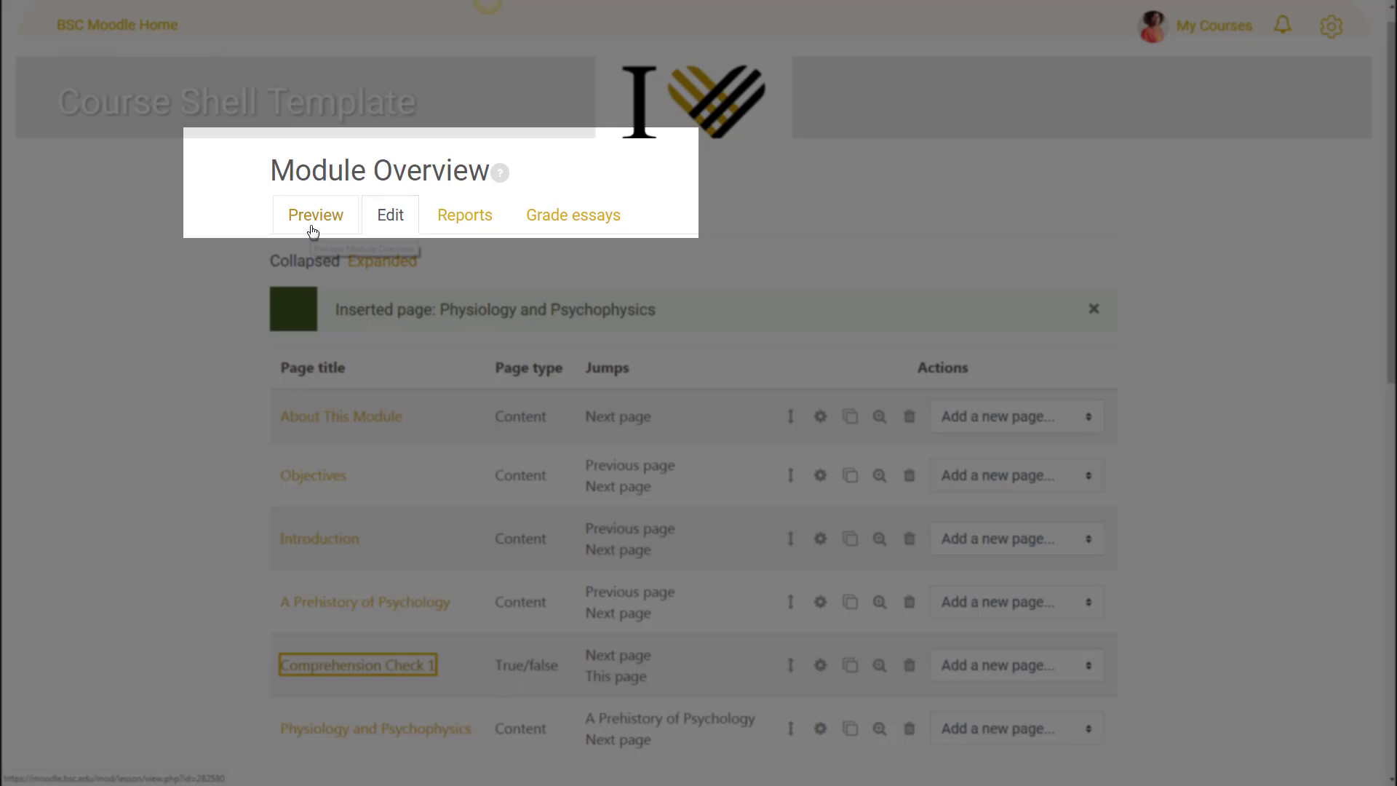
left_click(313, 231)
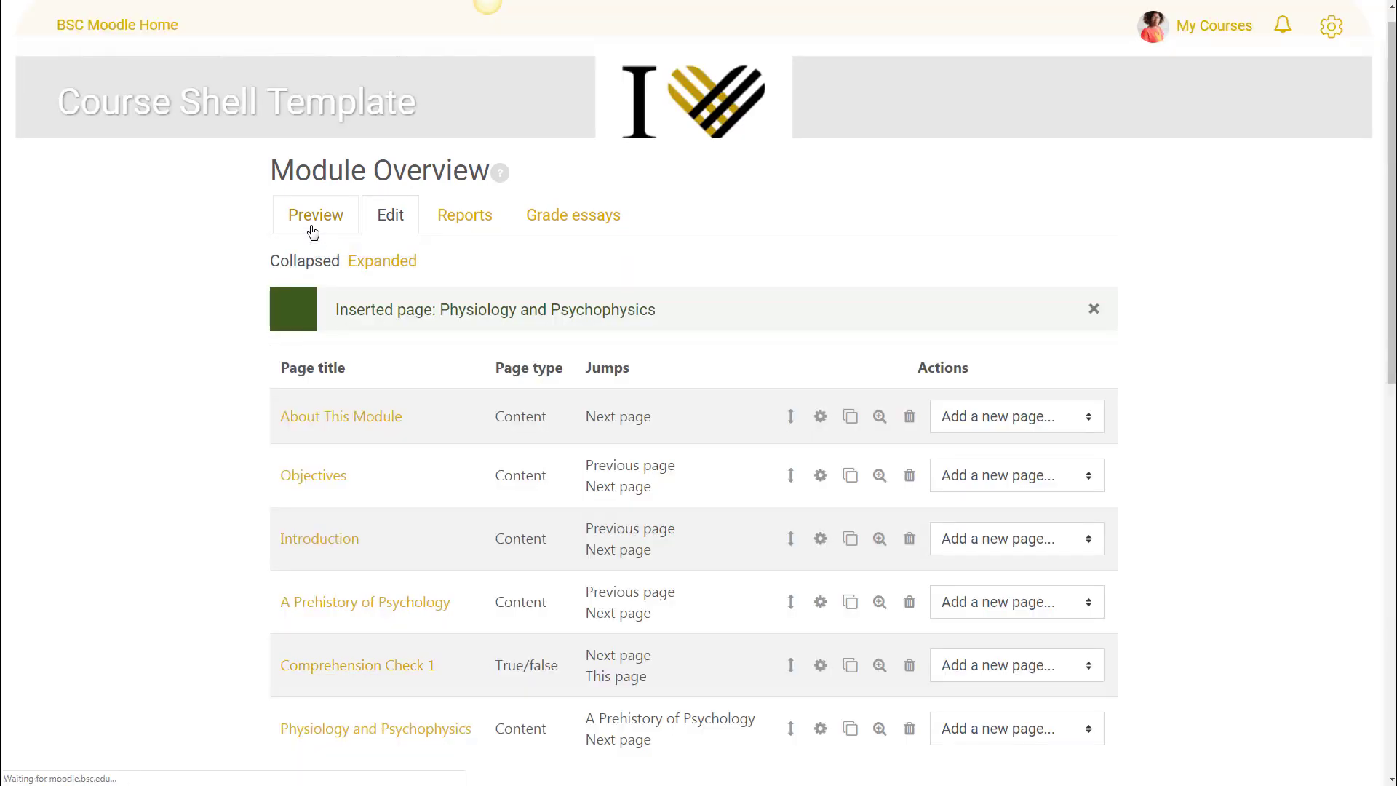
scroll(209, 476, "down", 1)
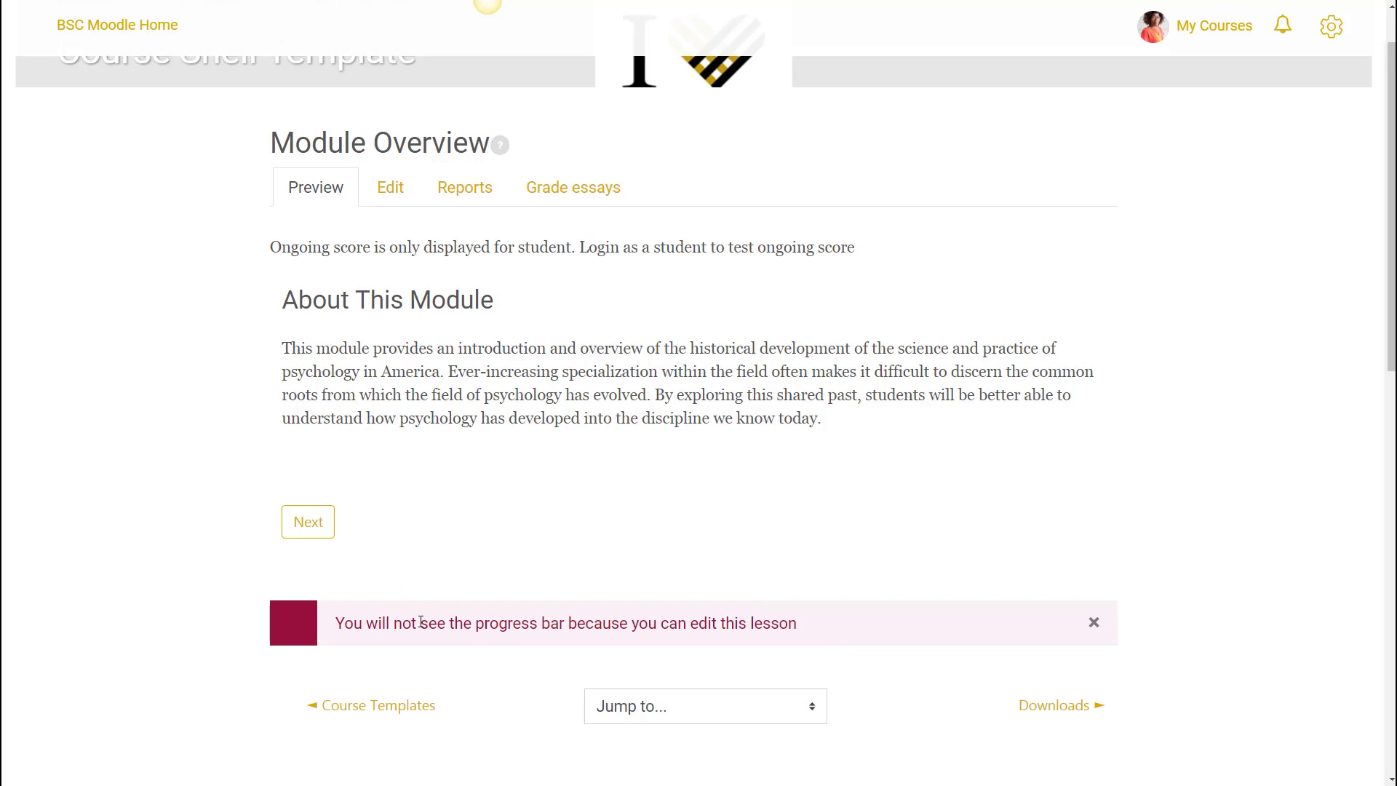
scroll(375, 482, "up", 1)
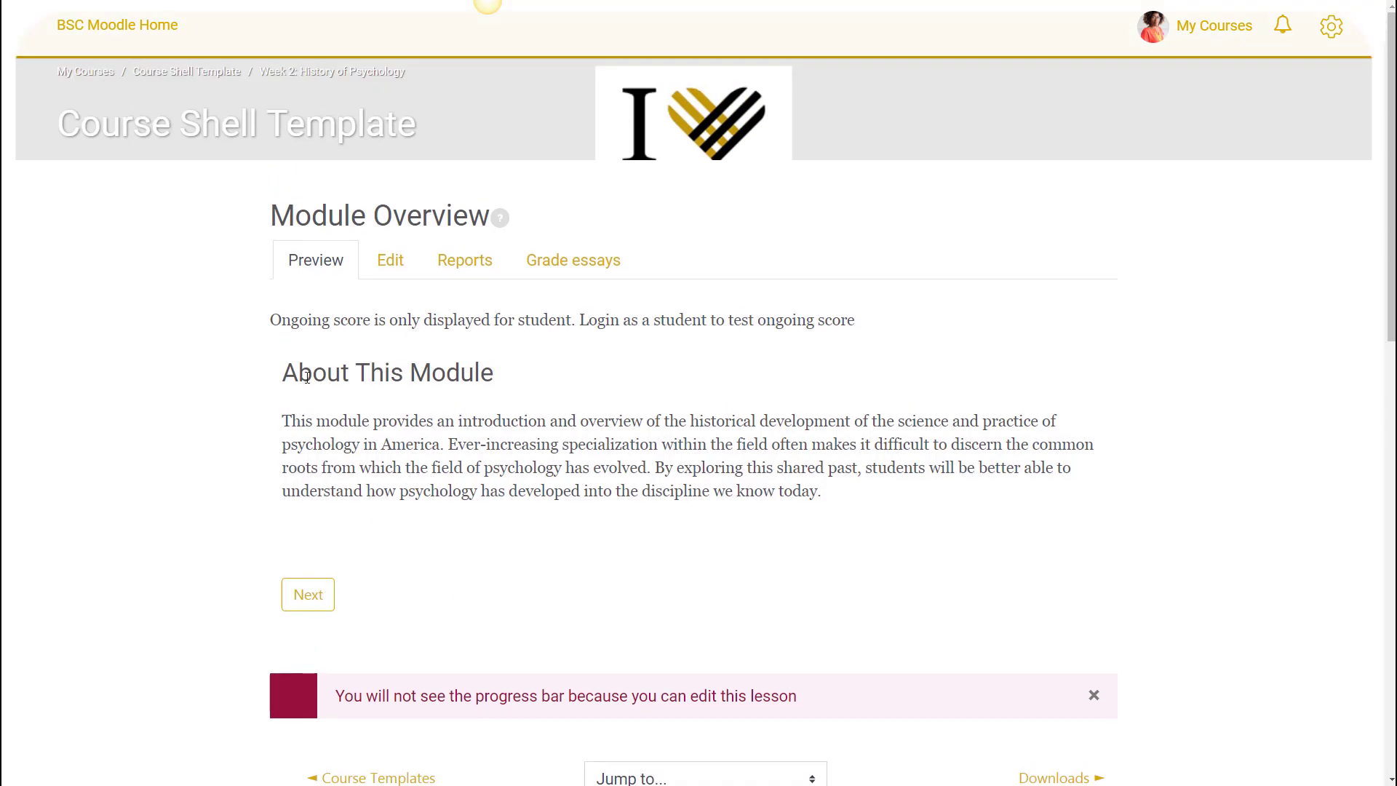
left_click(309, 597)
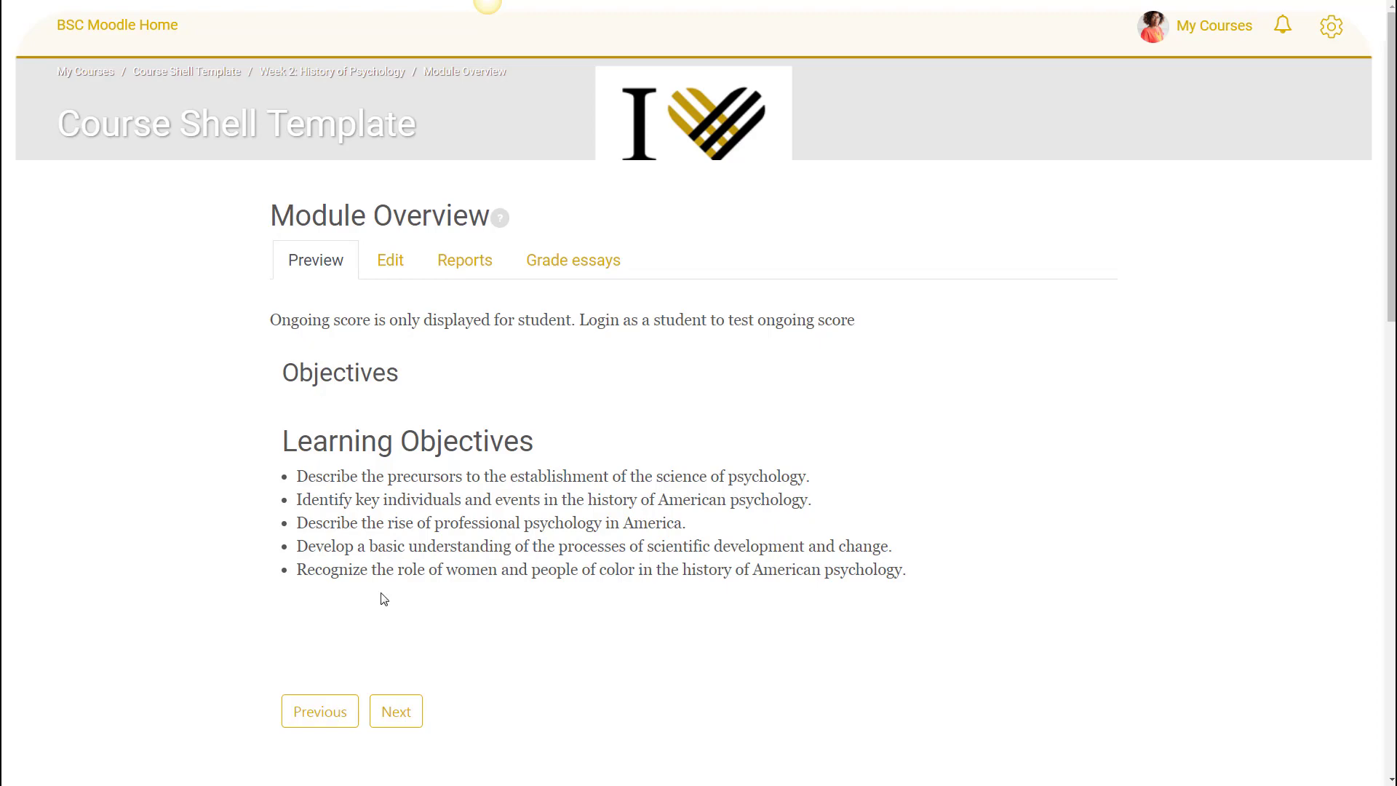
left_click(406, 708)
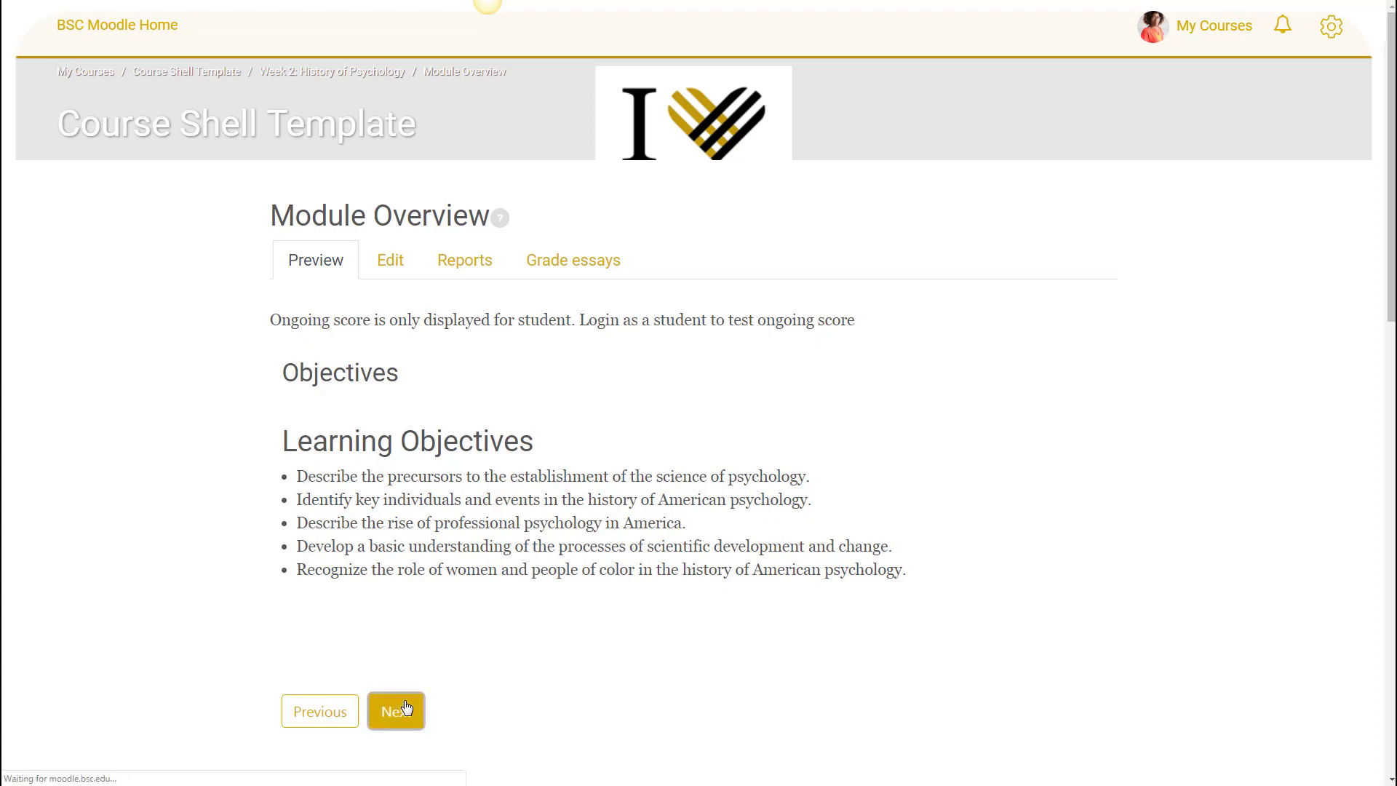
Review the Introduction page, proceed to A Prehistory of Psychology, and look over its contents and the lesson menu.
scroll(630, 459, "down", 3)
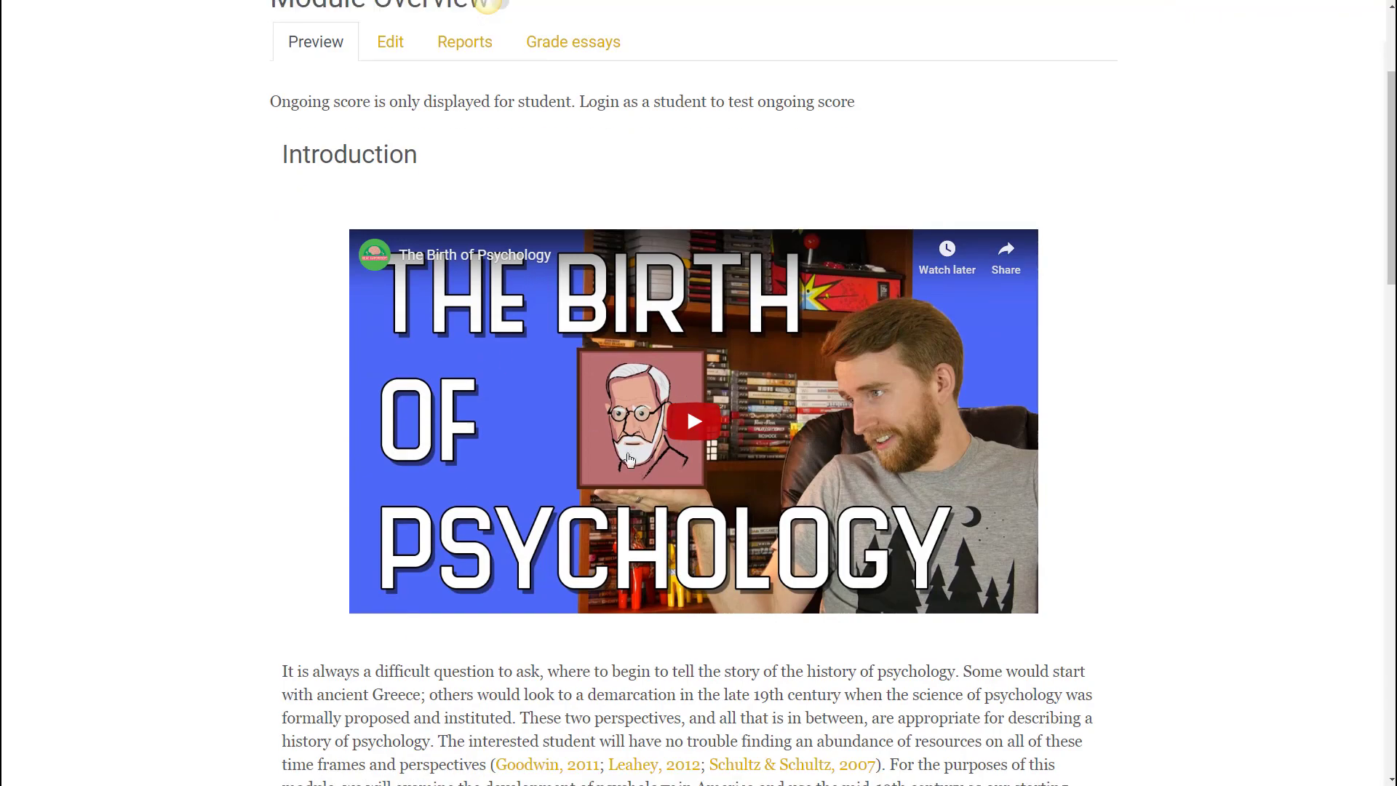
scroll(631, 459, "down", 10)
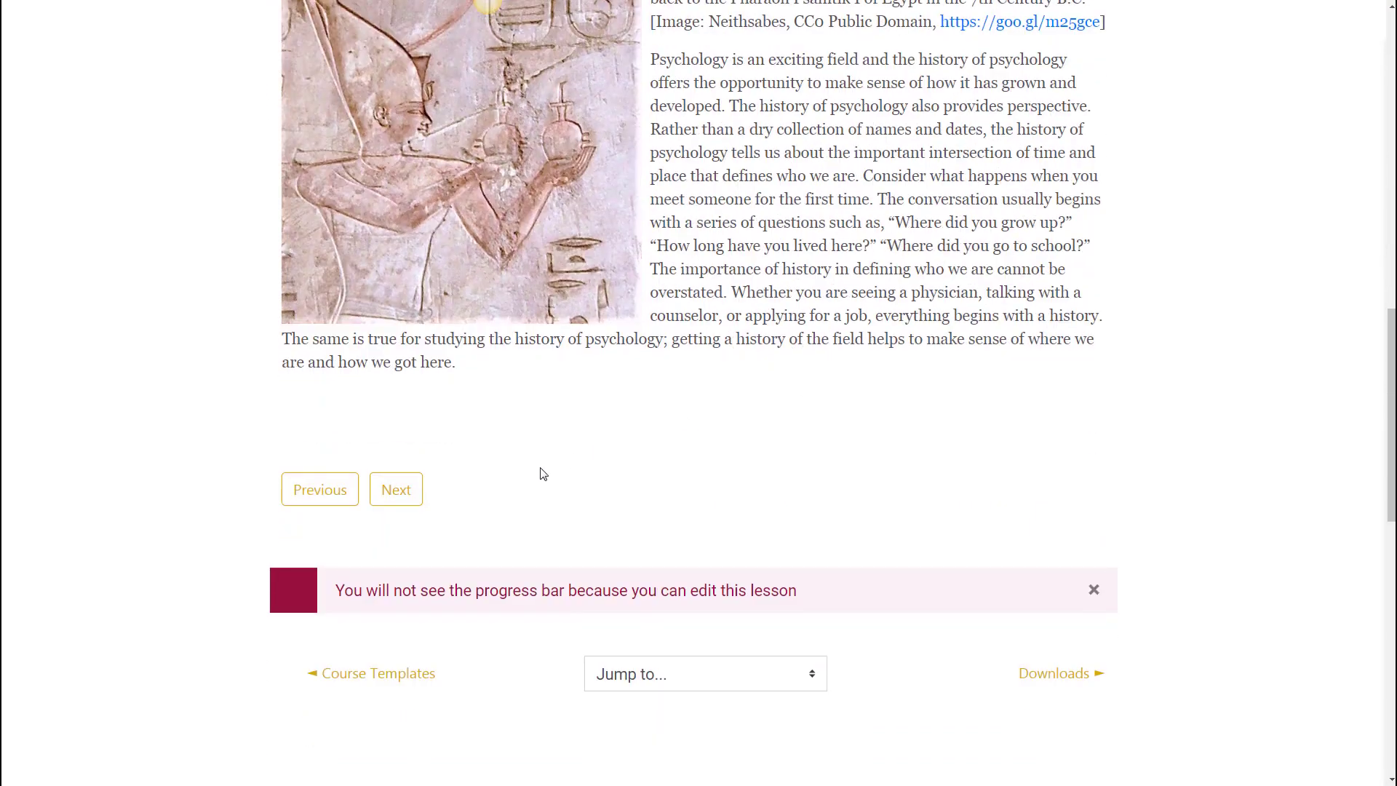
left_click(399, 489)
scroll(510, 500, "down", 3)
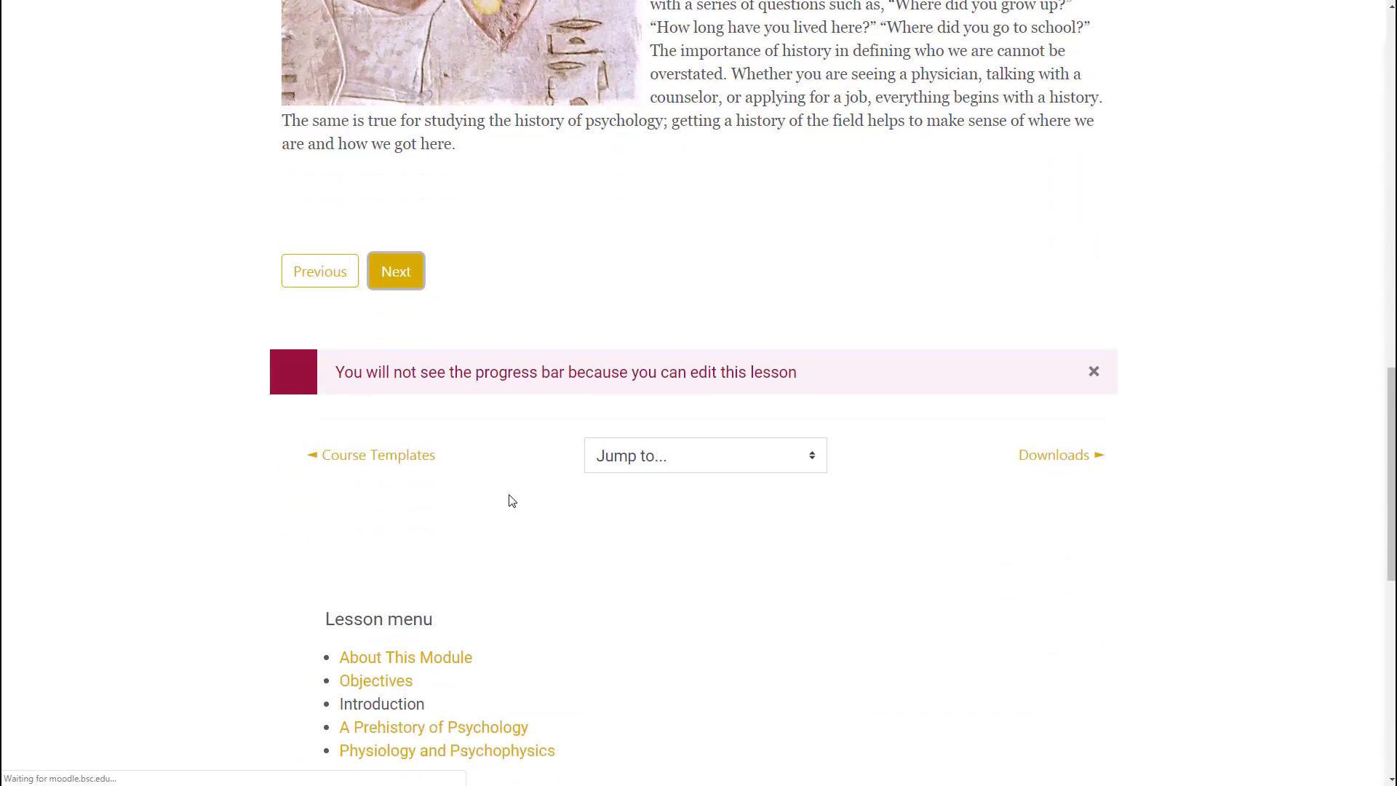
scroll(508, 490, "down", 4)
scroll(576, 342, "up", 3)
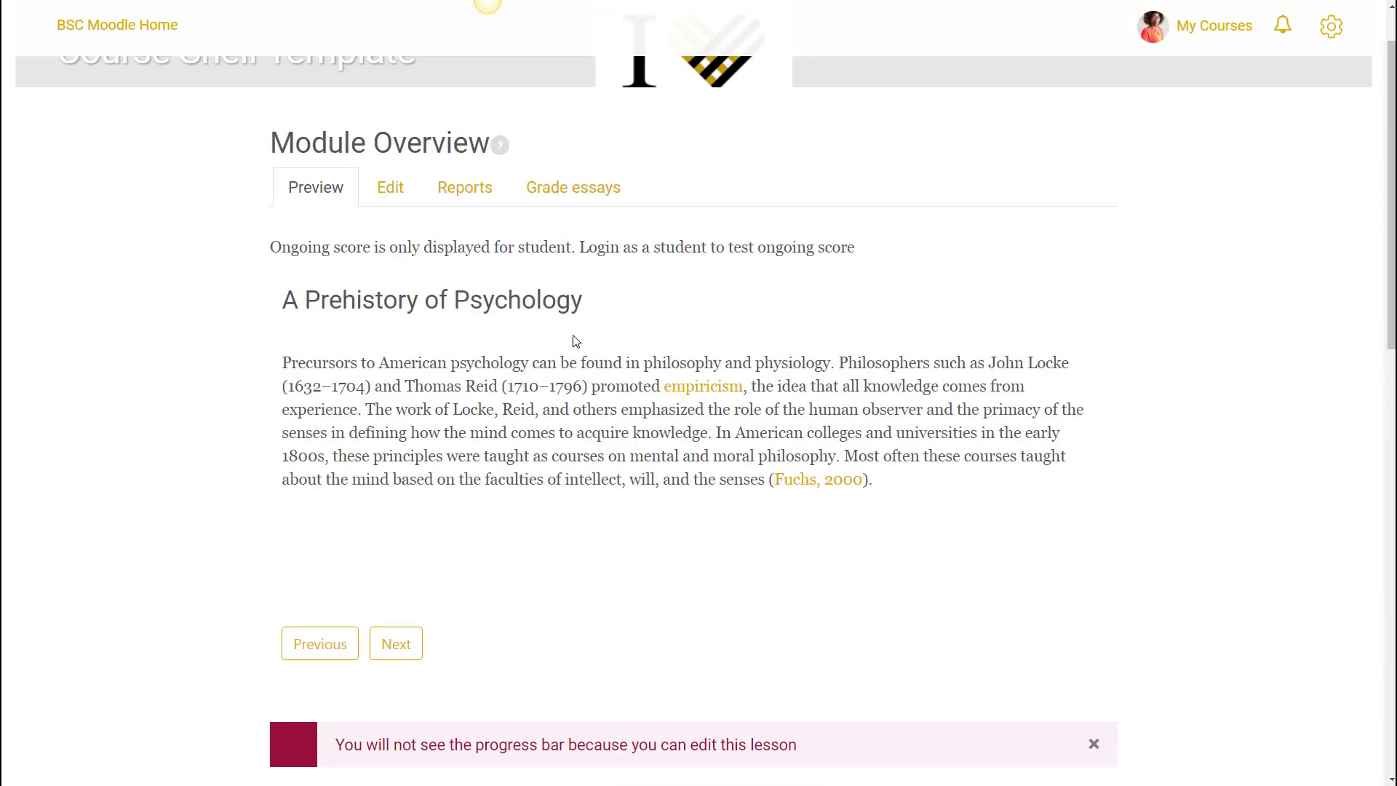
scroll(576, 341, "down", 6)
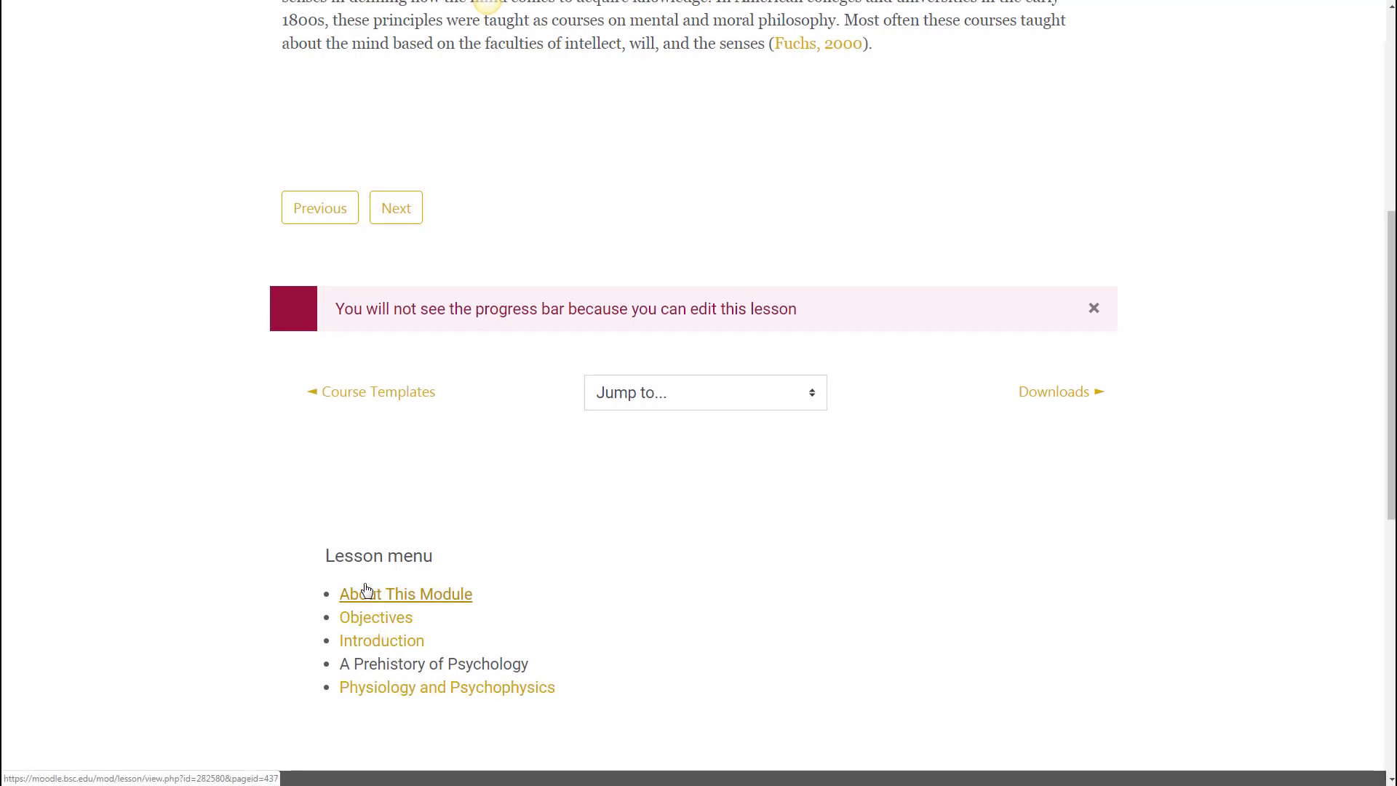
scroll(367, 585, "up", 4)
Advance to the comprehension question, submit the answer False, and continue past the response for another attempt.
left_click(405, 516)
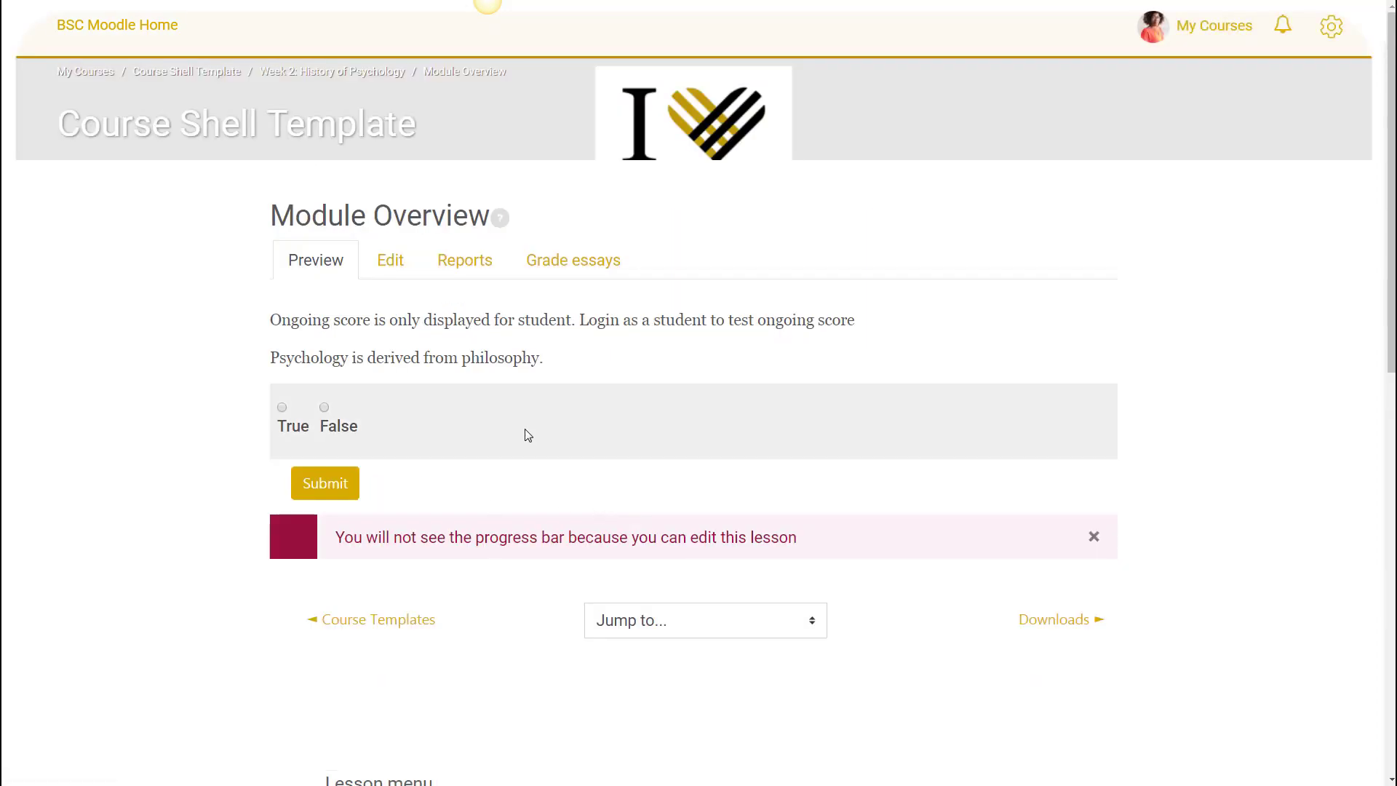
left_click(324, 407)
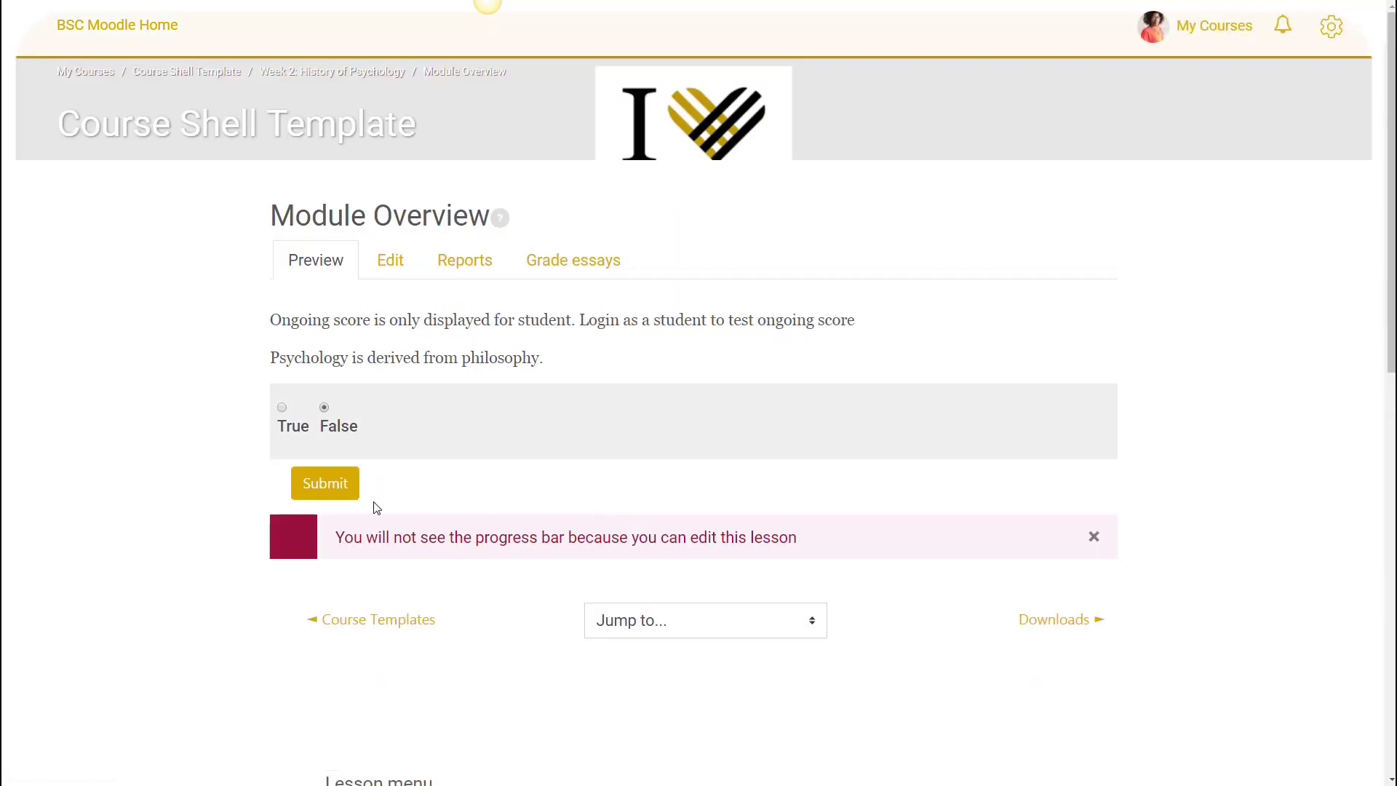
left_click(327, 491)
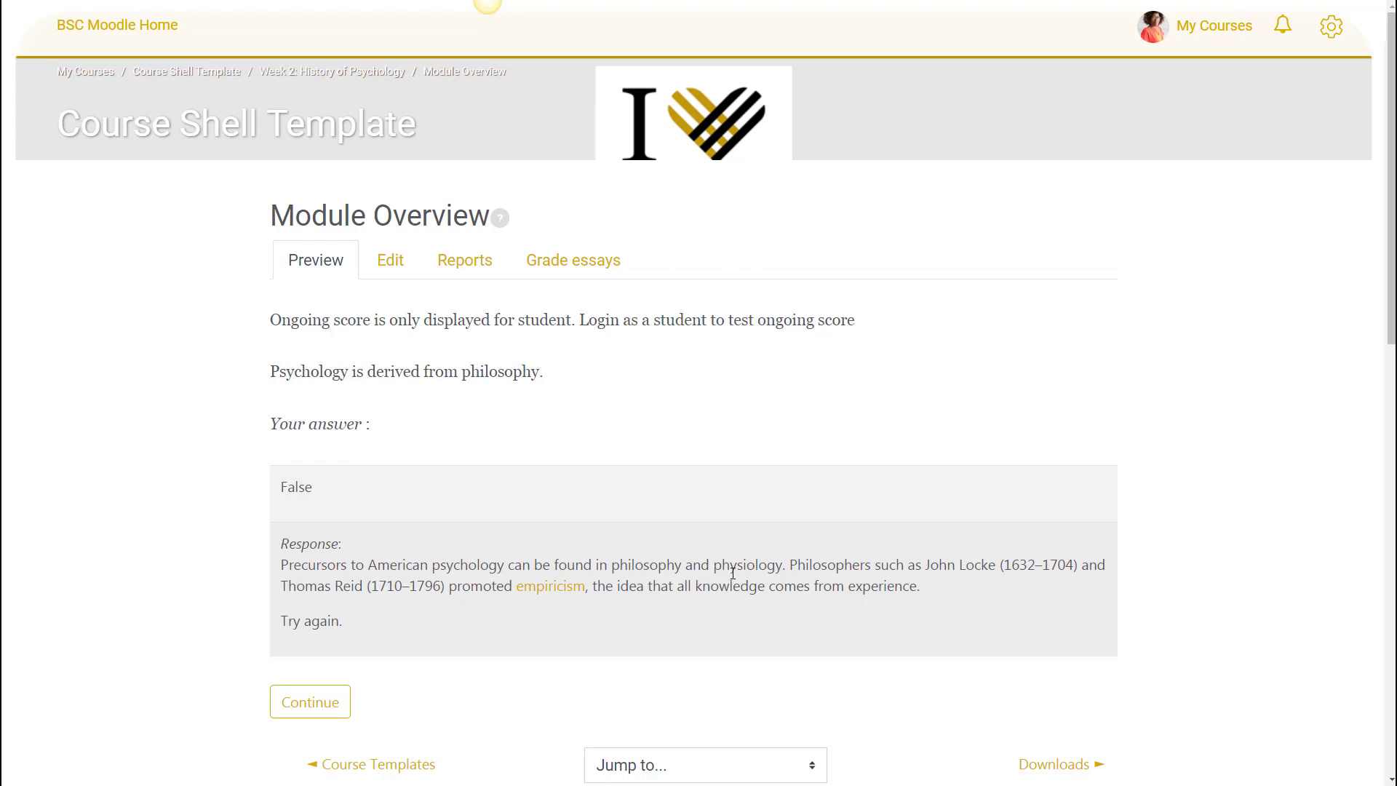
scroll(408, 605, "down", 1)
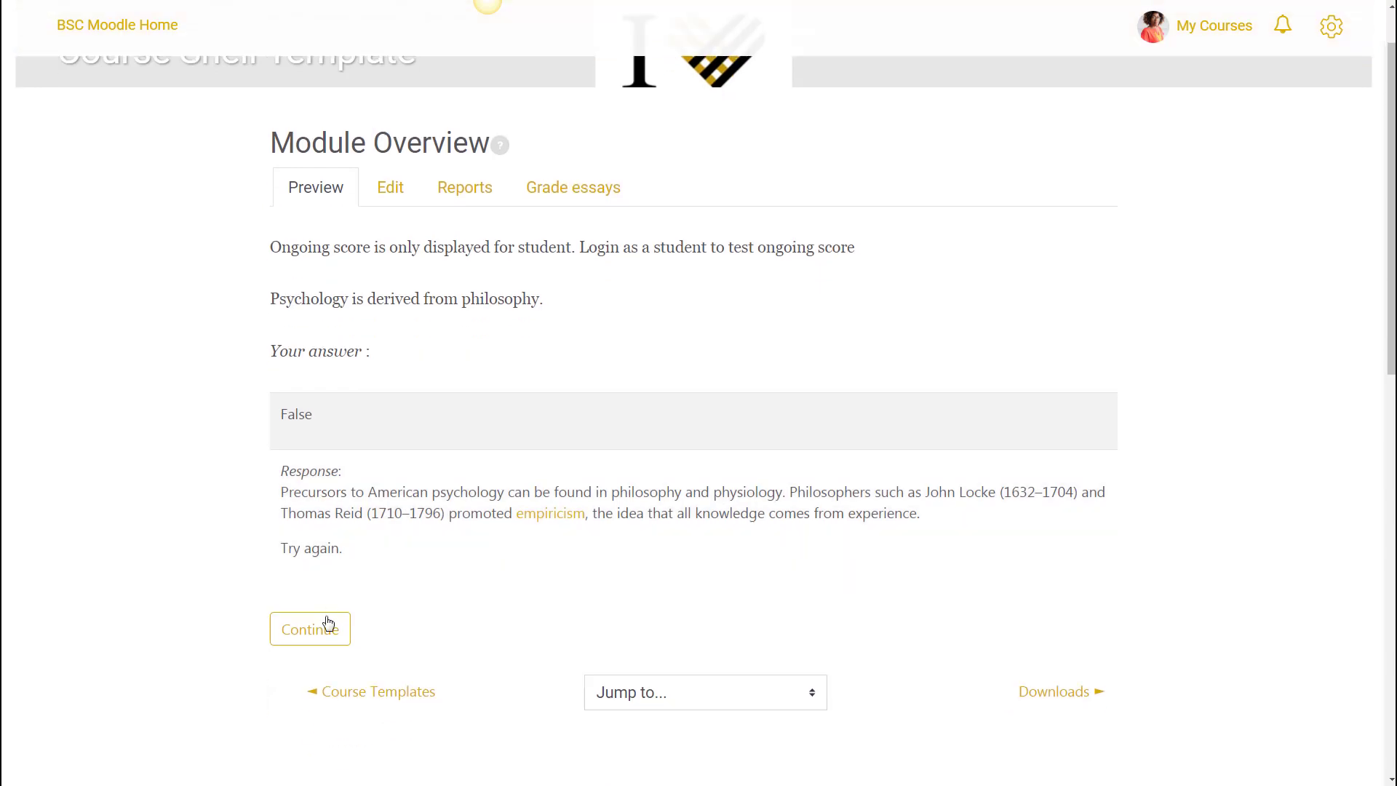
left_click(331, 632)
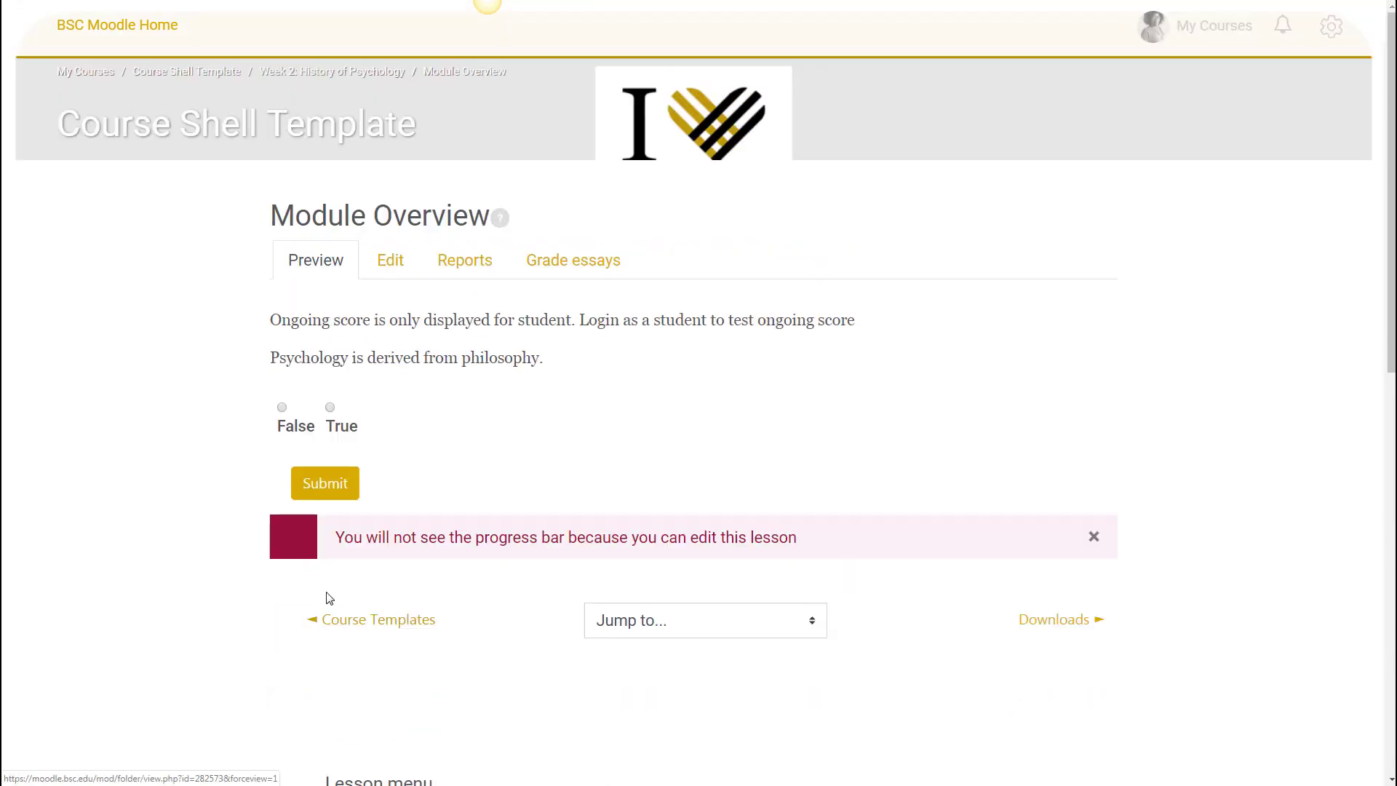
Submit True as the answer to the comprehension question and review the Physiology and Psychophysics page.
left_click(334, 412)
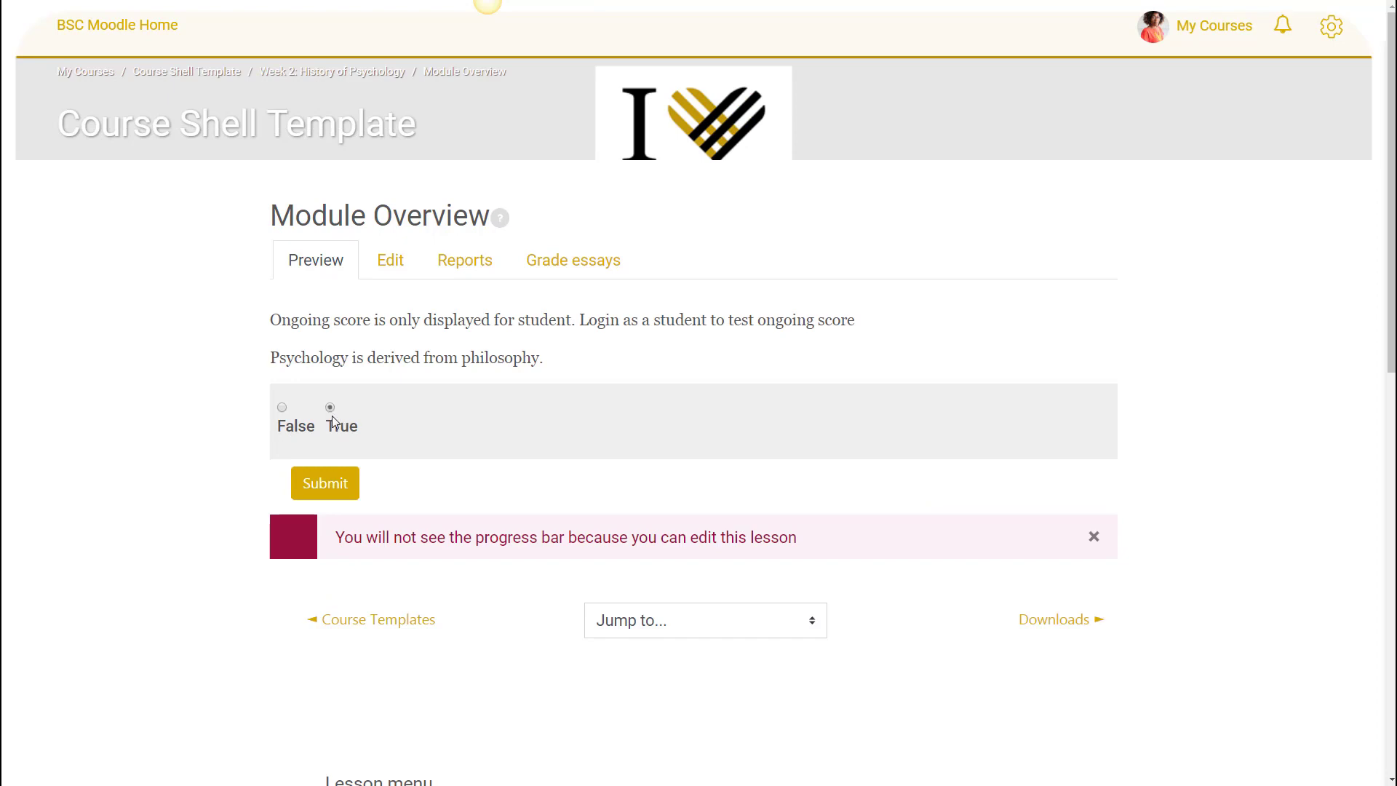
left_click(341, 485)
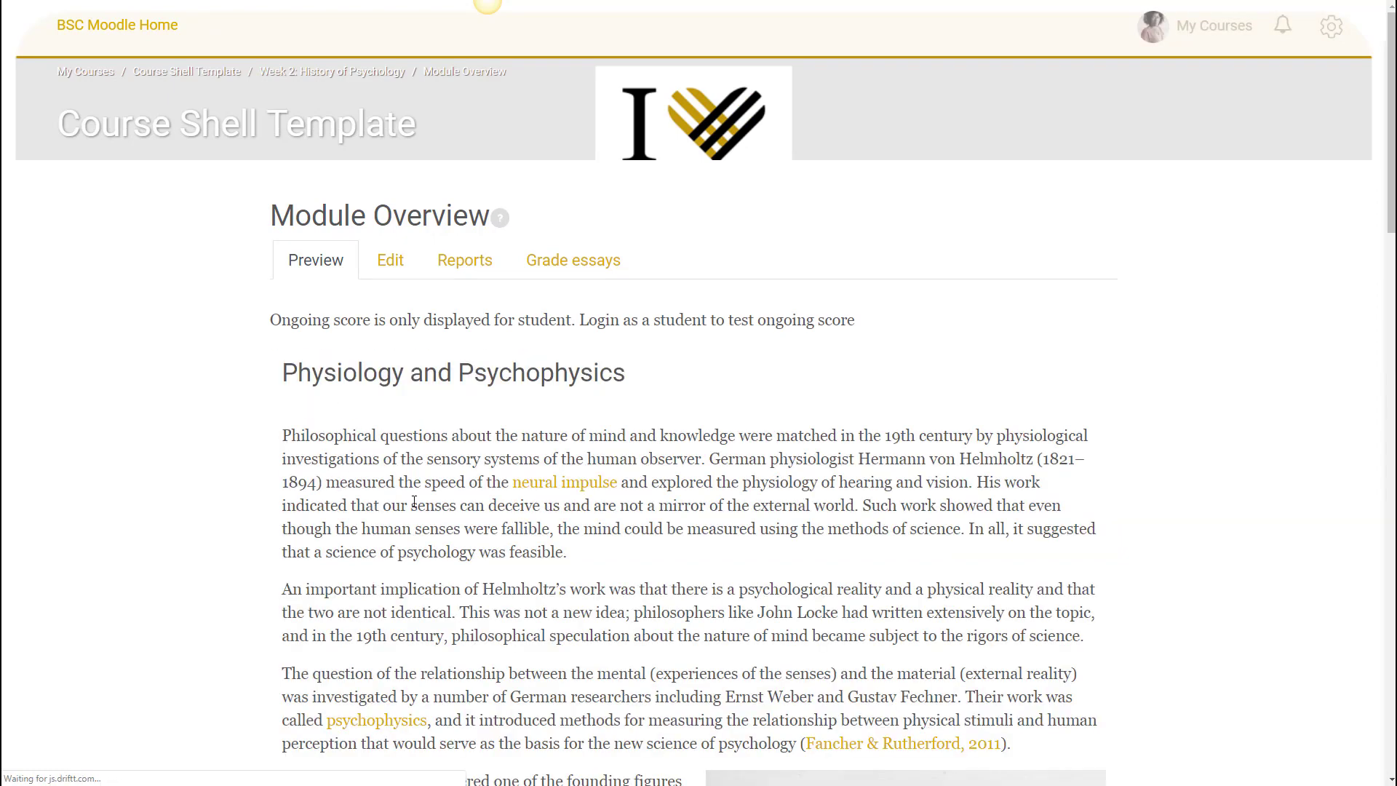
scroll(470, 546, "down", 3)
scroll(471, 546, "down", 1)
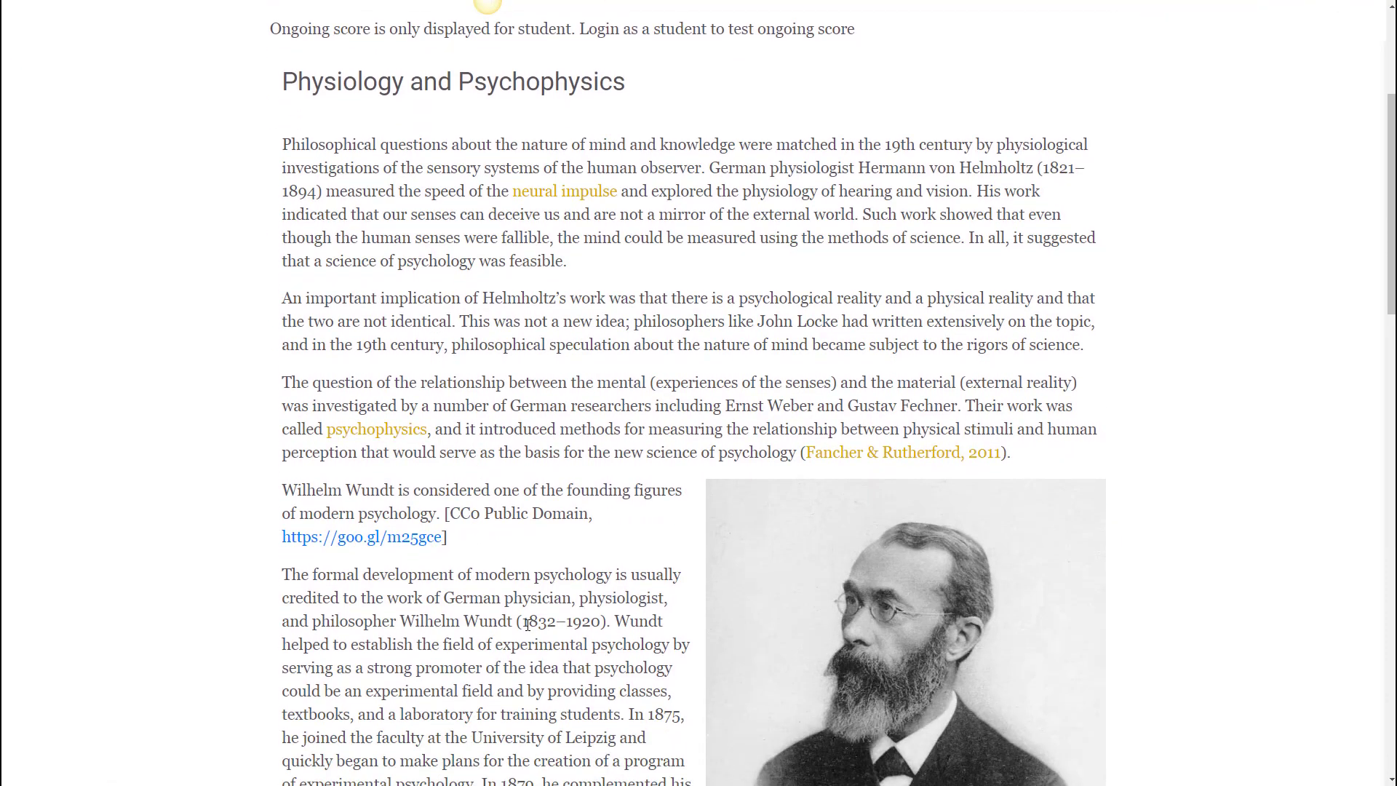
scroll(509, 629, "up", 3)
scroll(473, 633, "down", 8)
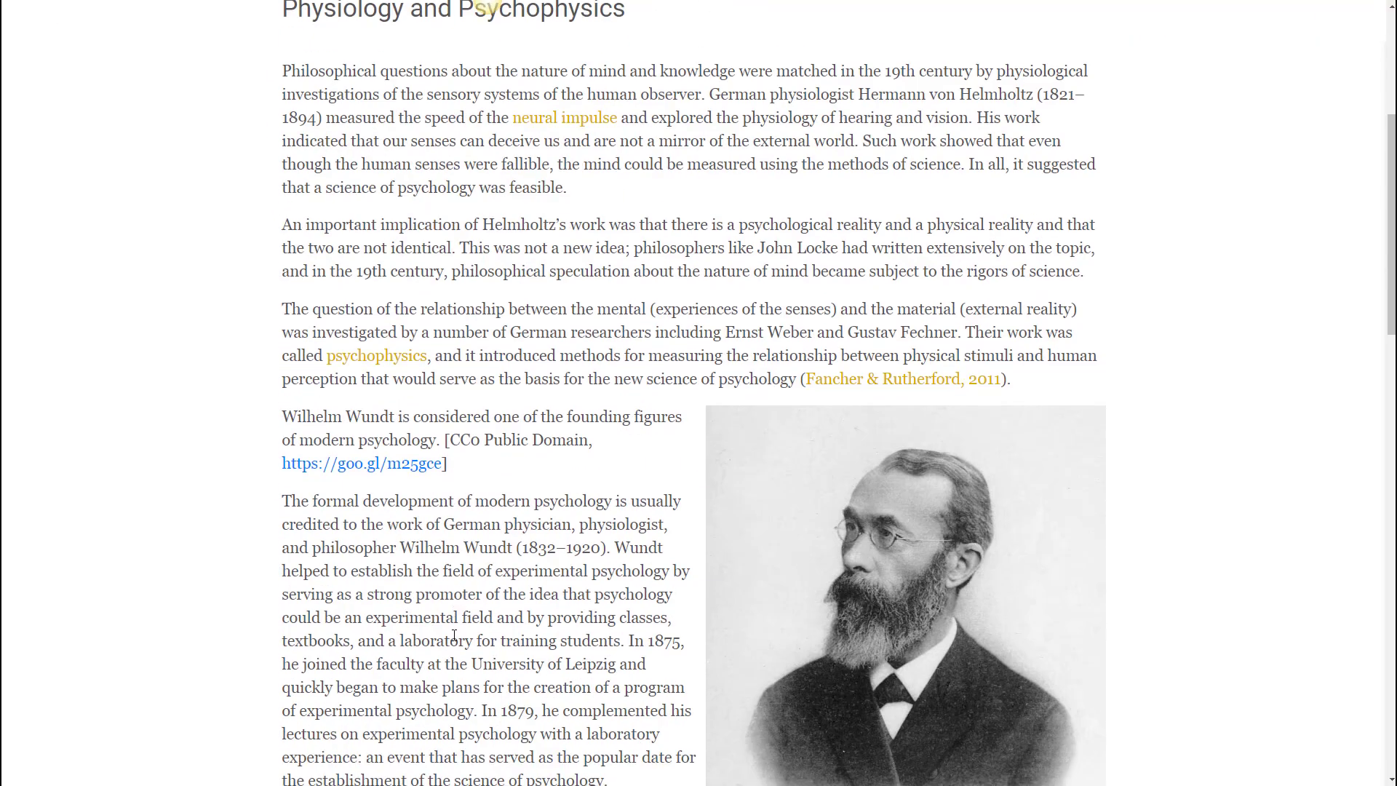
scroll(453, 637, "down", 3)
scroll(433, 600, "up", 2)
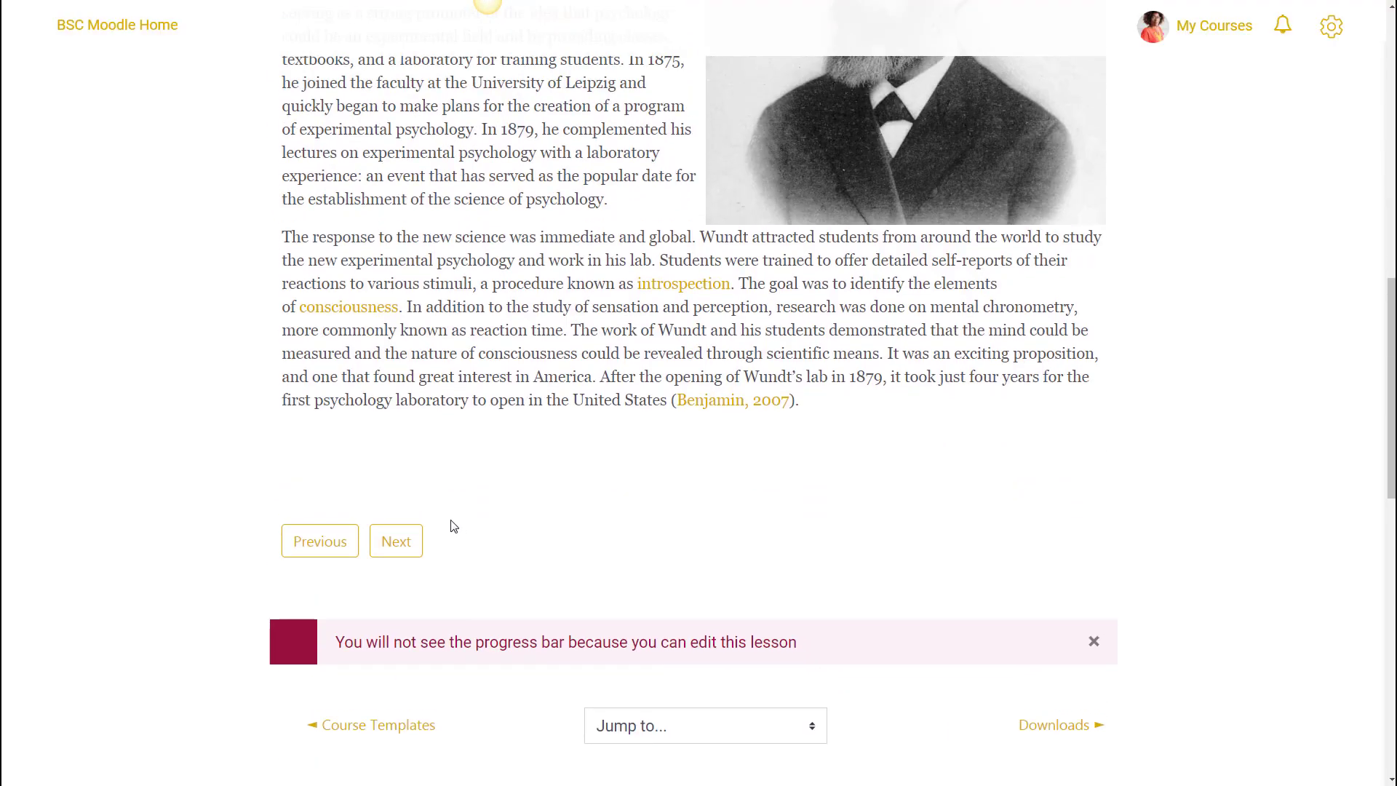
Finish the lesson preview, return to Course Shell Template, and open the Week 2: History of Psychology section.
left_click(396, 686)
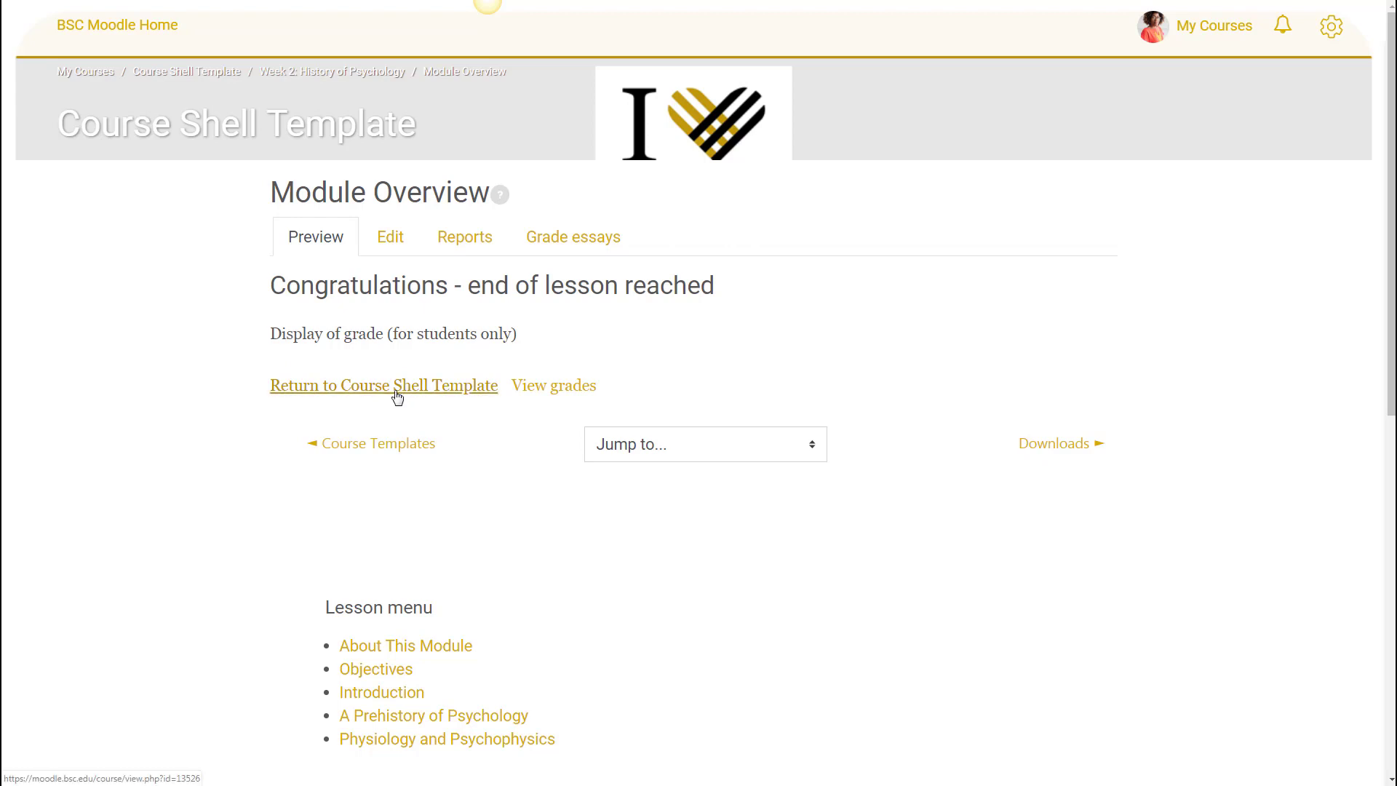
left_click(350, 400)
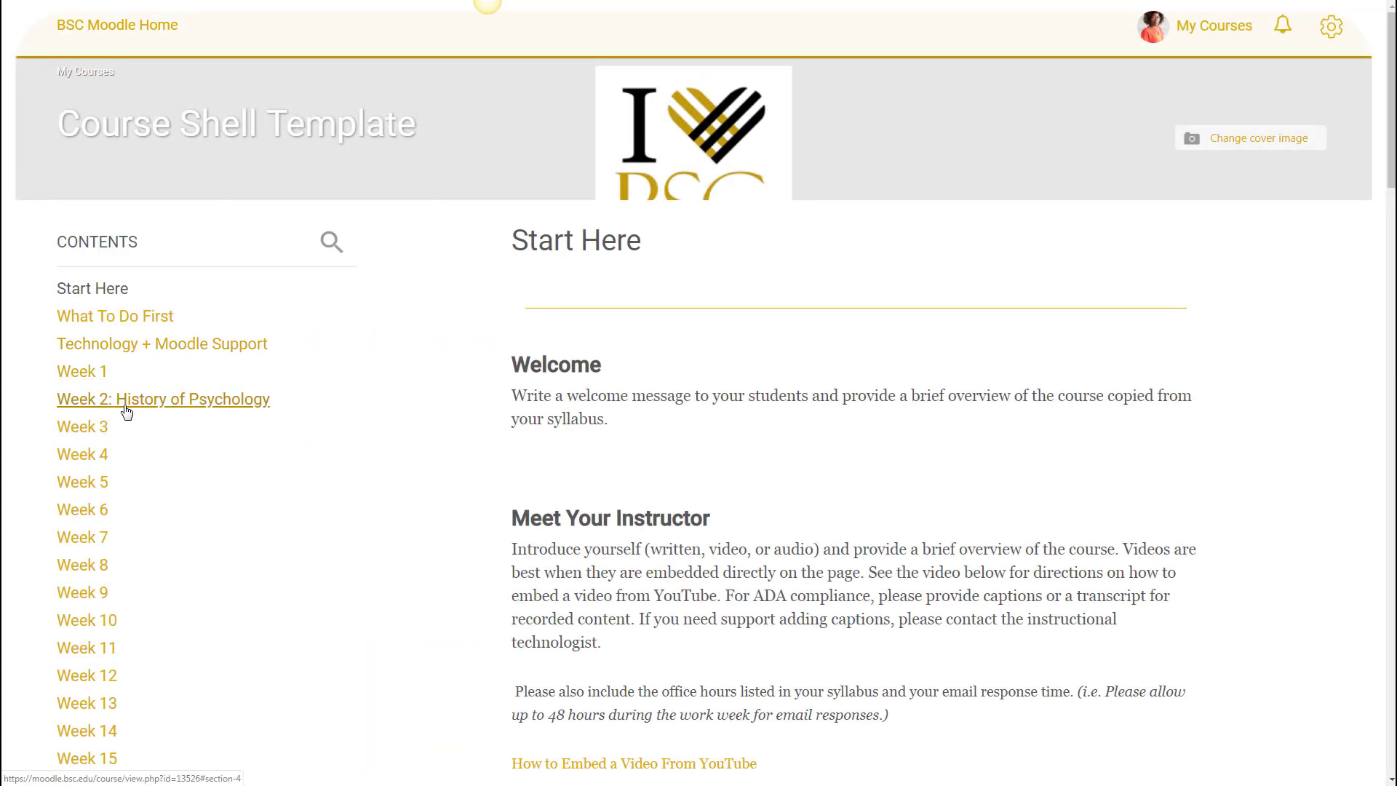
left_click(127, 408)
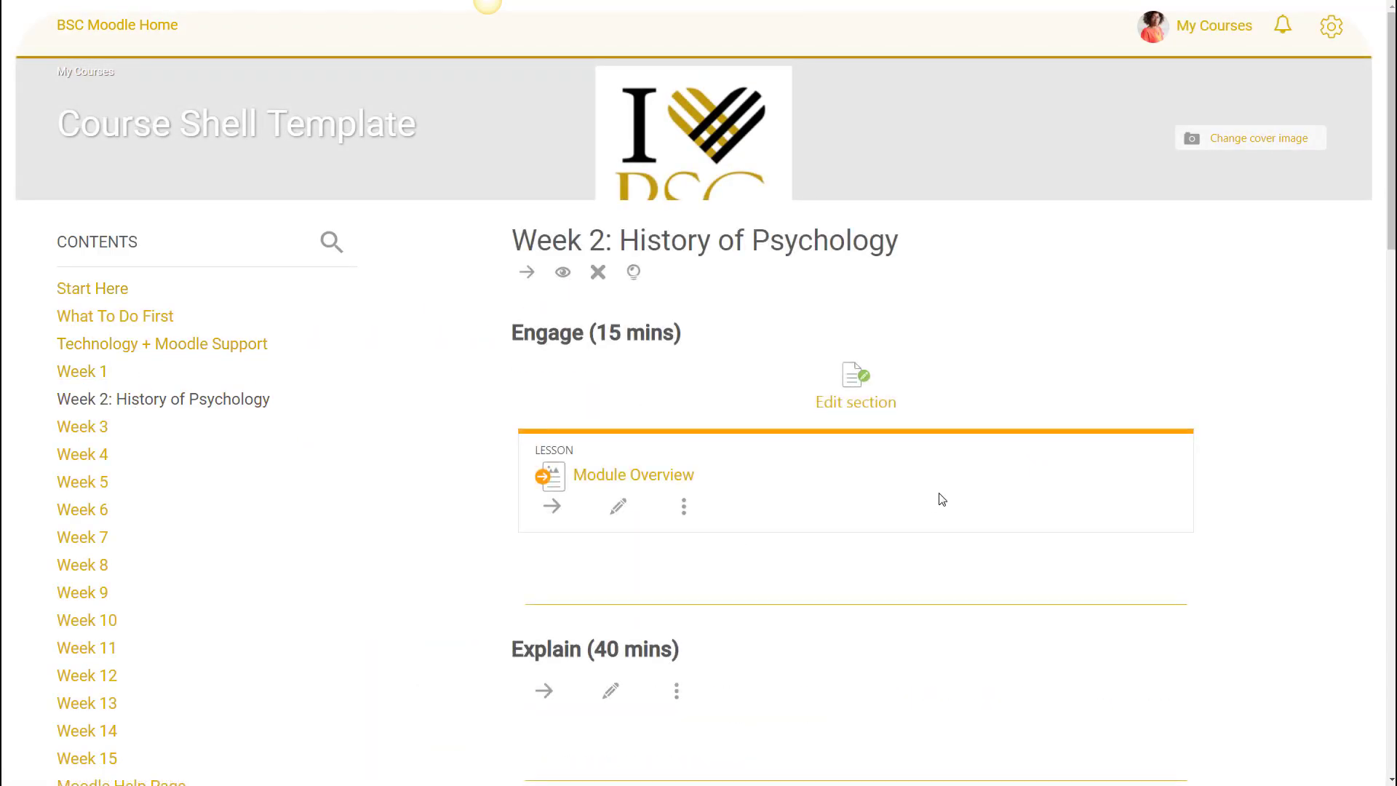